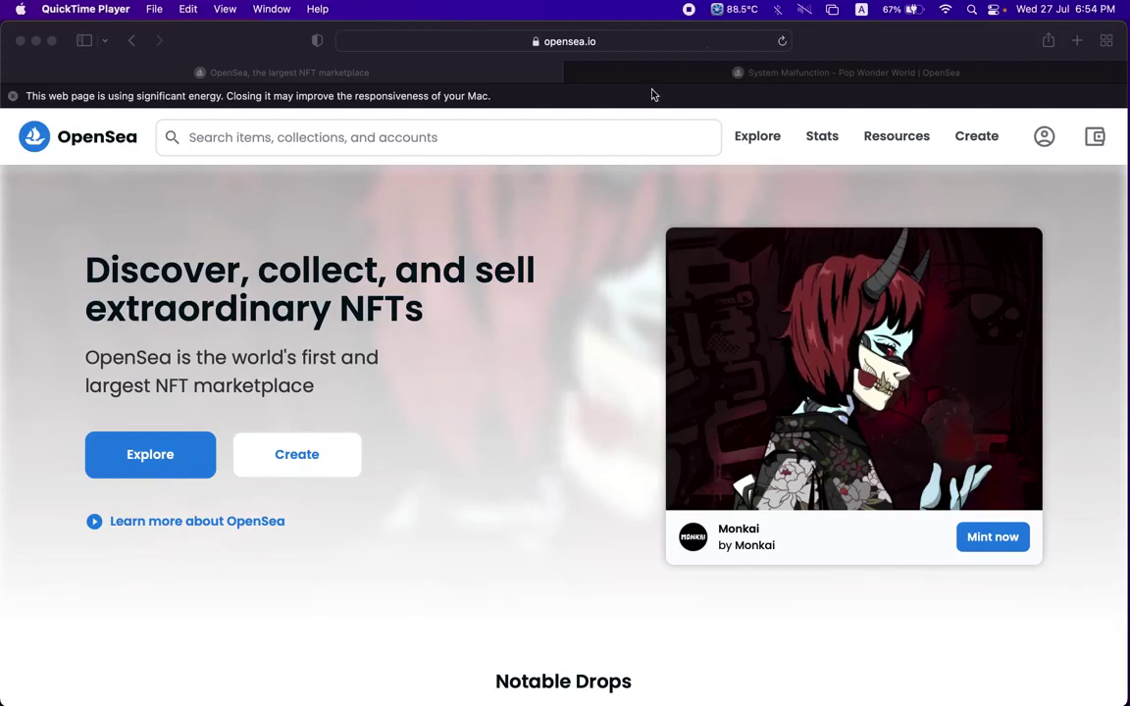
Open the OpenSea collection rankings and load the Bored Ape Yacht Club collection in a new tab.
{"action": "left_click", "coordinate": [808, 143]}
{"action": "mouse_move", "coordinate": [808, 143]}
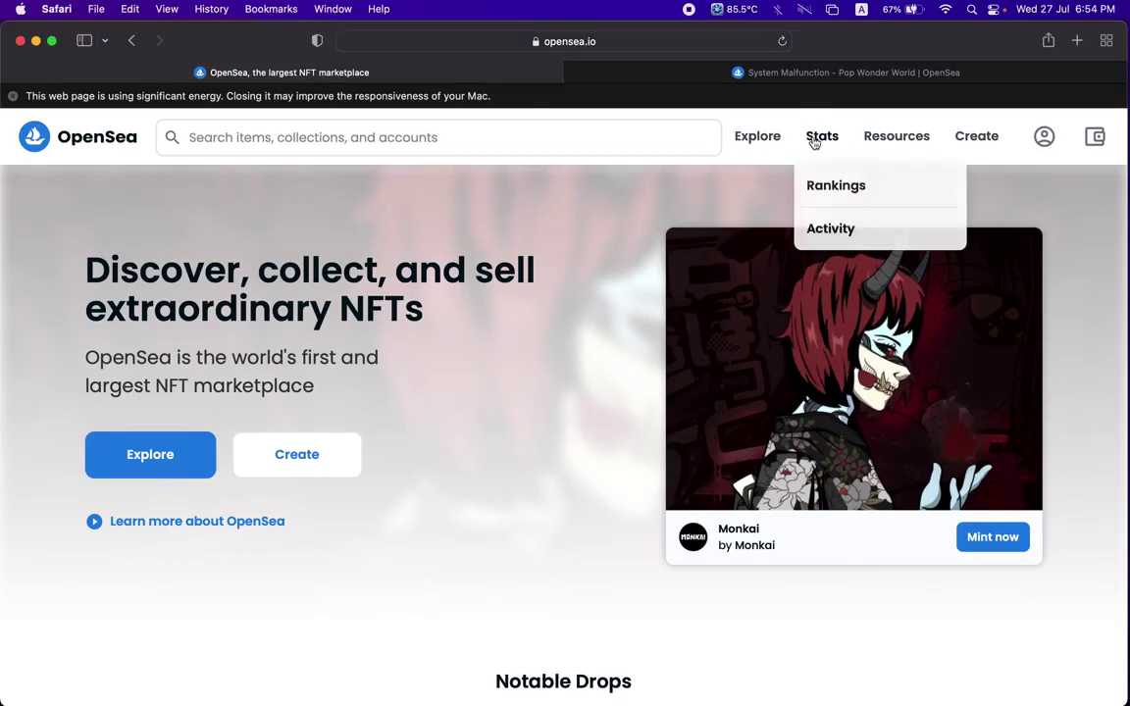
{"action": "left_click", "coordinate": [814, 185]}
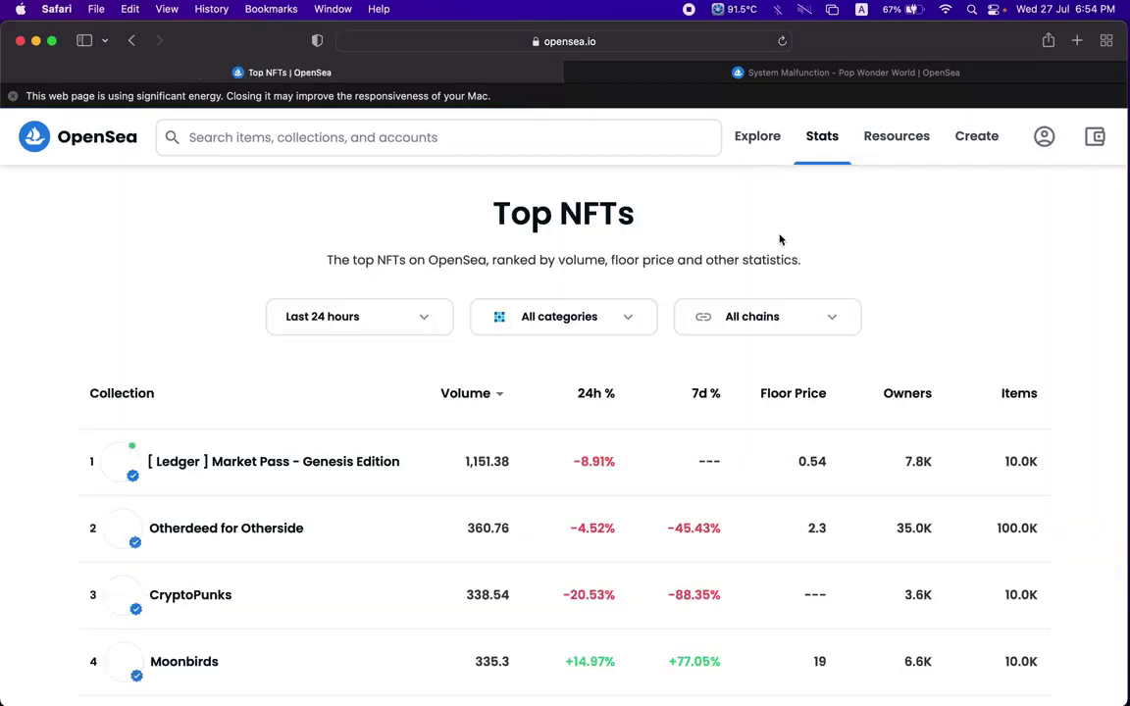
{"action": "scroll", "coordinate": [782, 235], "scroll_direction": "down", "scroll_amount": 5}
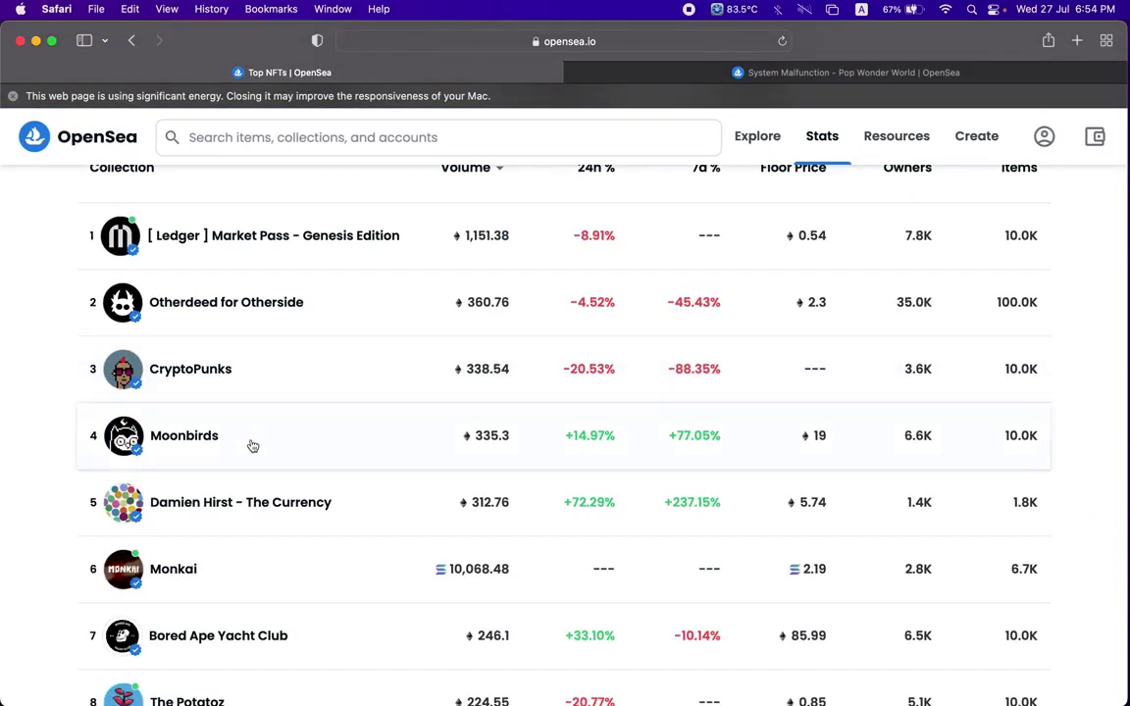
{"action": "scroll", "coordinate": [232, 495], "scroll_direction": "down", "scroll_amount": 2}
{"action": "left_click", "coordinate": [225, 552], "text": "super"}
Look through the Top NFTs ranking and load the Early Birds Collective collection in a new tab.
{"action": "scroll", "coordinate": [225, 578], "scroll_direction": "down", "scroll_amount": 5}
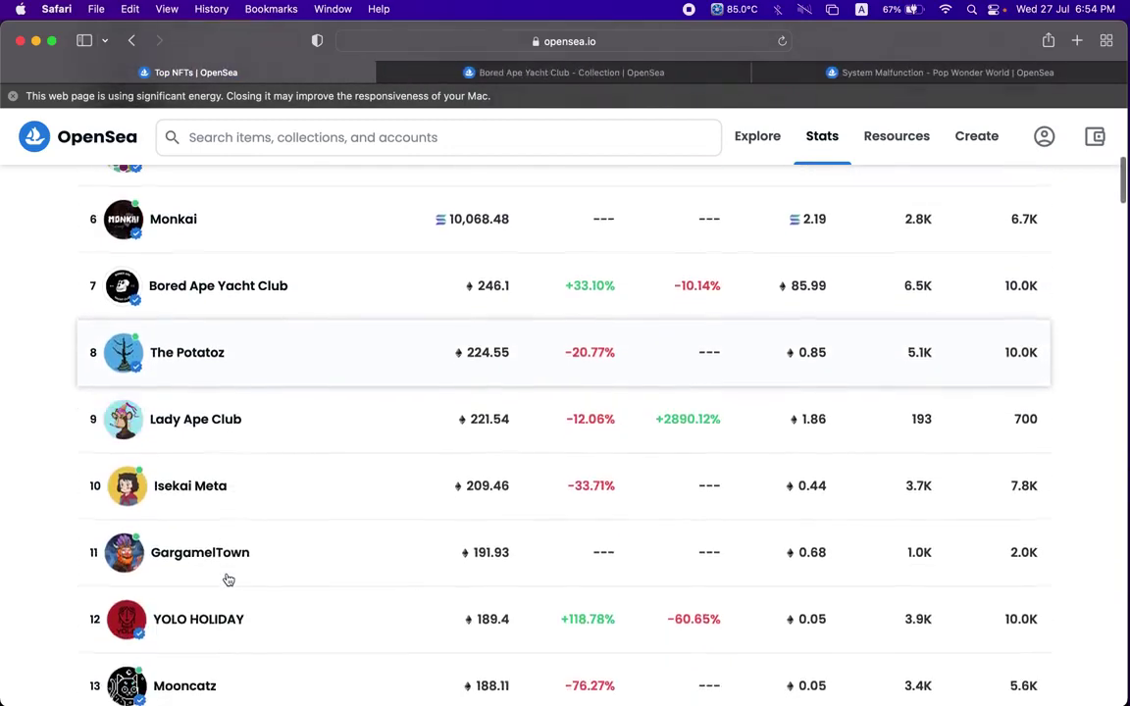
{"action": "scroll", "coordinate": [1054, 472], "scroll_direction": "down", "scroll_amount": 2}
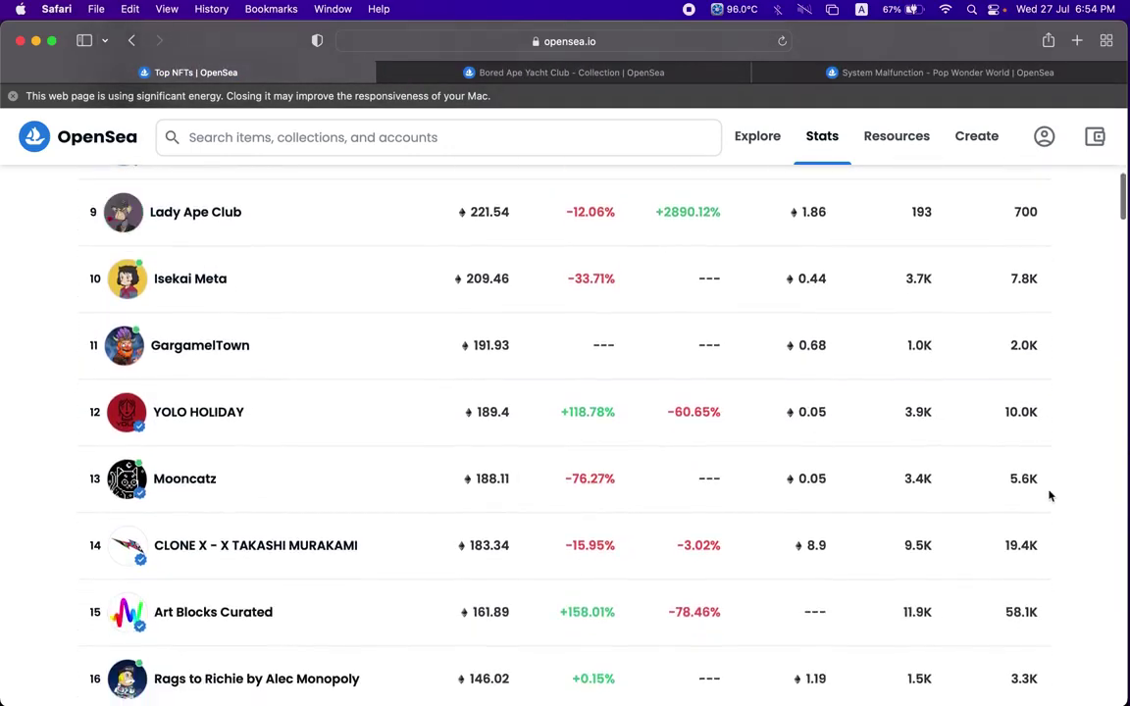
{"action": "scroll", "coordinate": [1028, 496], "scroll_direction": "down", "scroll_amount": 3}
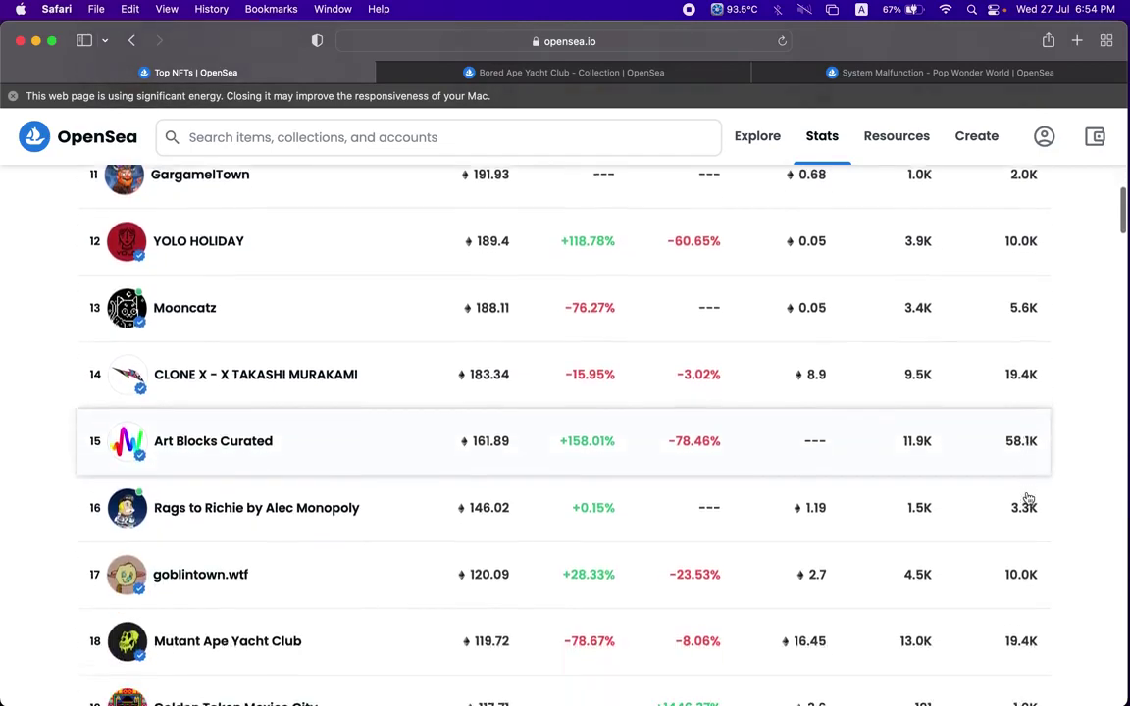
{"action": "scroll", "coordinate": [1028, 499], "scroll_direction": "down", "scroll_amount": 1}
{"action": "scroll", "coordinate": [1028, 498], "scroll_direction": "down", "scroll_amount": 1}
{"action": "scroll", "coordinate": [1028, 498], "scroll_direction": "down", "scroll_amount": 1}
{"action": "scroll", "coordinate": [1028, 498], "scroll_direction": "down", "scroll_amount": 2}
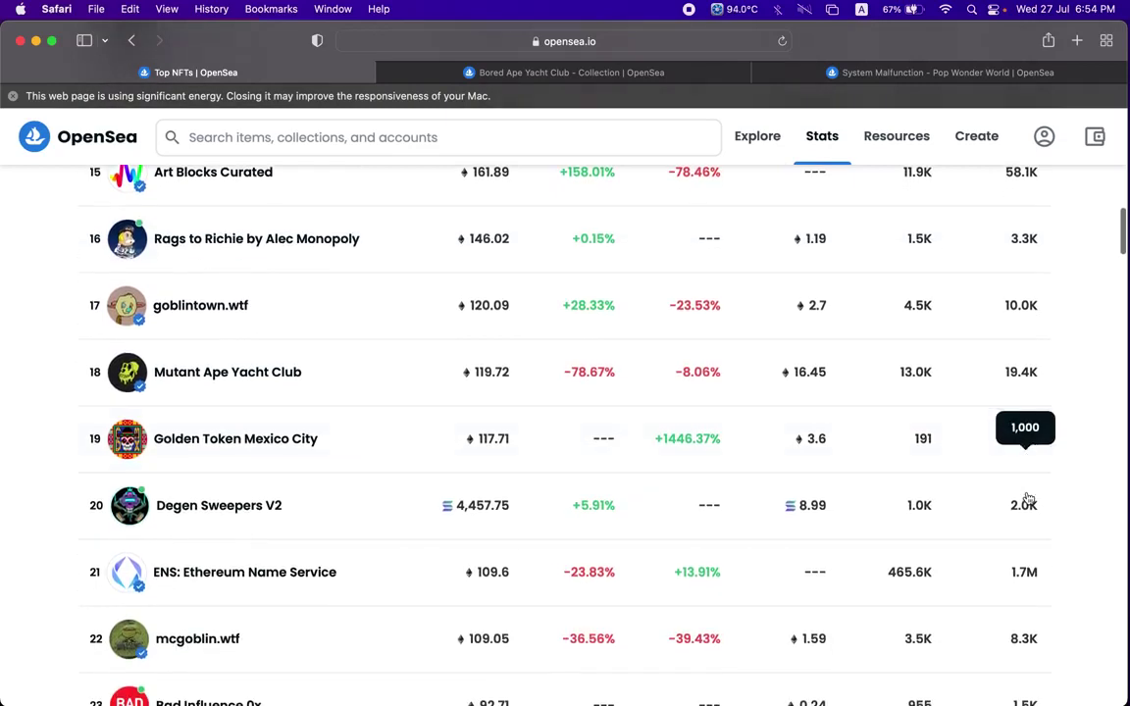
{"action": "scroll", "coordinate": [1028, 498], "scroll_direction": "down", "scroll_amount": 4}
{"action": "scroll", "coordinate": [1027, 498], "scroll_direction": "down", "scroll_amount": 8}
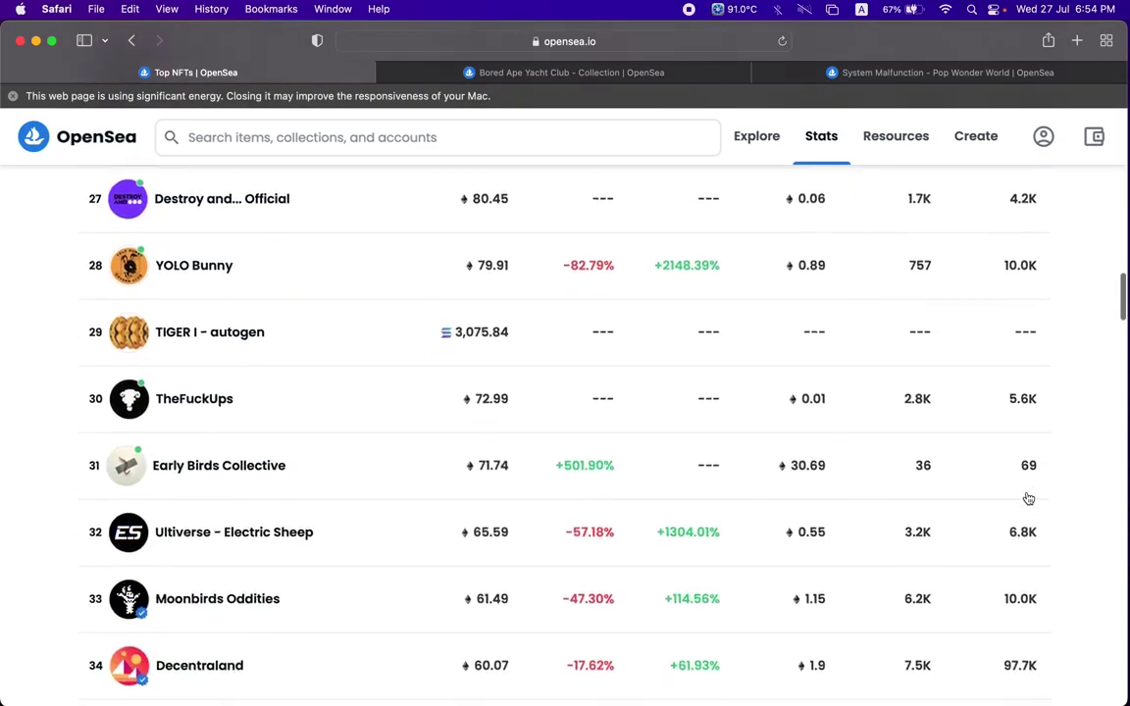
{"action": "left_click", "coordinate": [250, 476], "text": "super"}
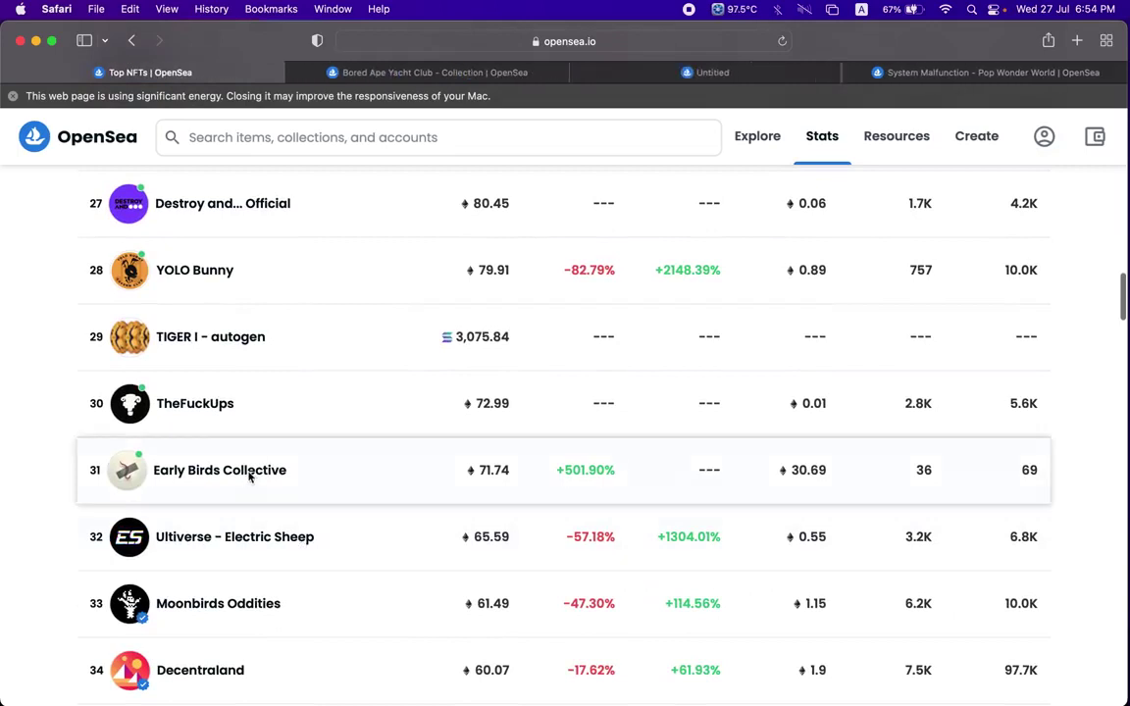
Switch to the Bored Ape Yacht Club collection and open its item #7139.
{"action": "left_click", "coordinate": [639, 71]}
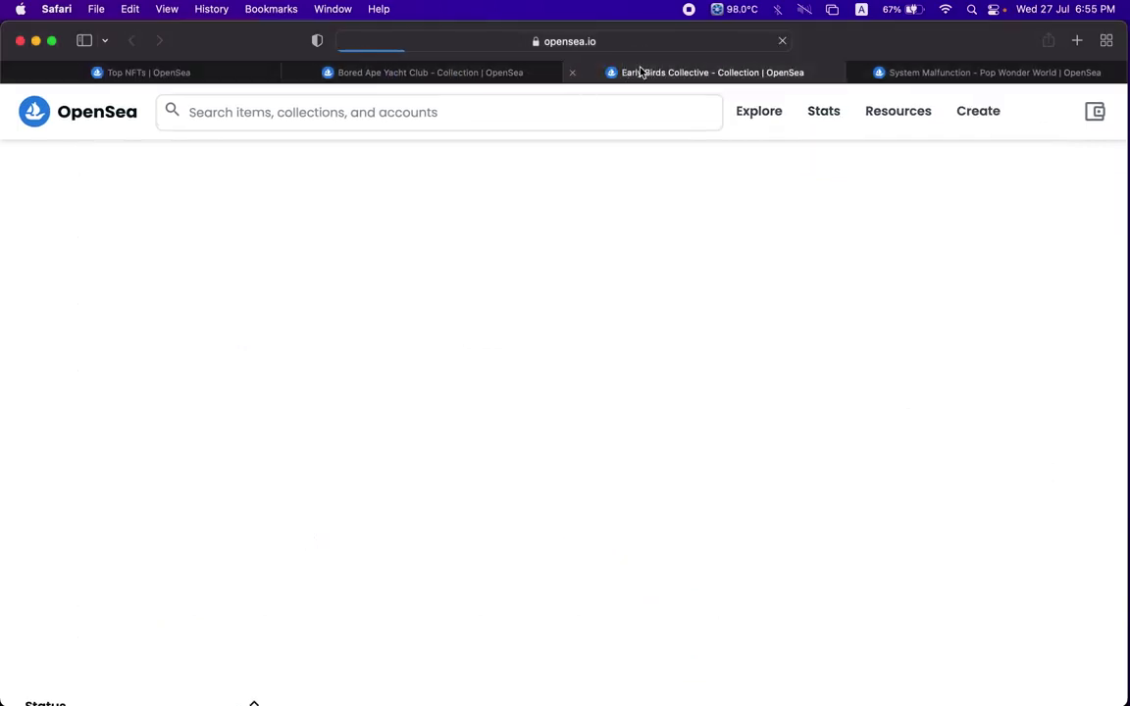
{"action": "left_click", "coordinate": [448, 71]}
{"action": "scroll", "coordinate": [470, 282], "scroll_direction": "down", "scroll_amount": 5}
{"action": "scroll", "coordinate": [471, 282], "scroll_direction": "down", "scroll_amount": 3}
{"action": "left_click", "coordinate": [482, 301]}
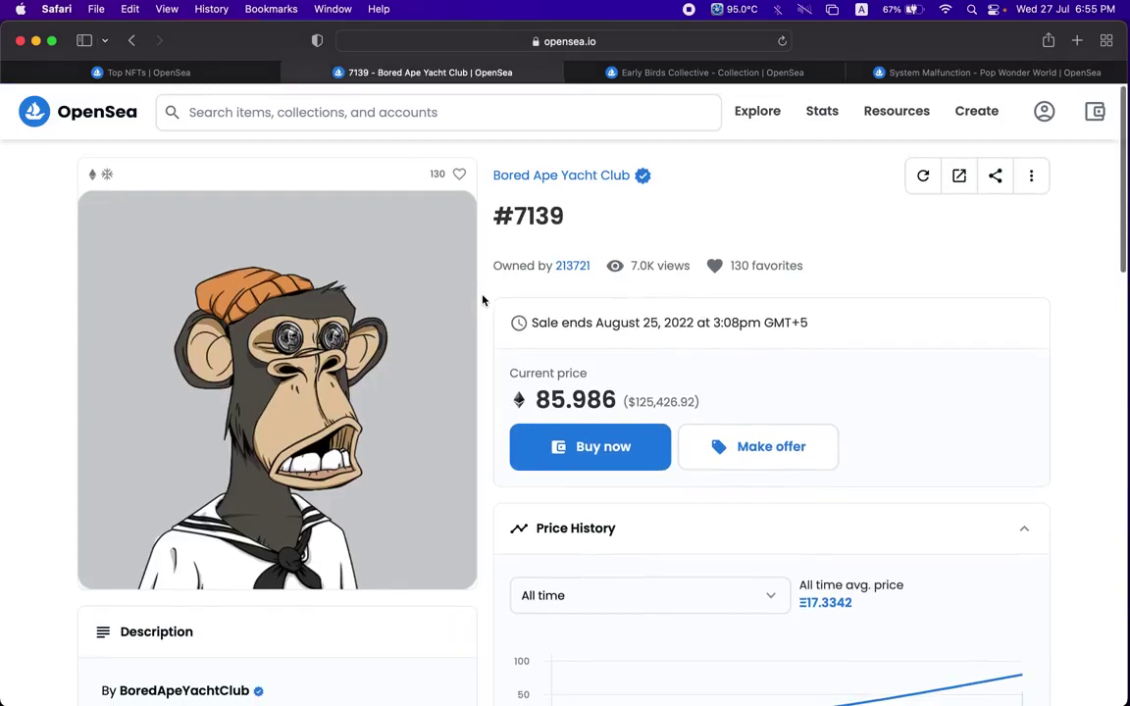
Expand the about section and the details of Bored Ape Yacht Club item #7139 to examine its contract, blockchain and creator earnings.
{"action": "scroll", "coordinate": [482, 300], "scroll_direction": "down", "scroll_amount": 10}
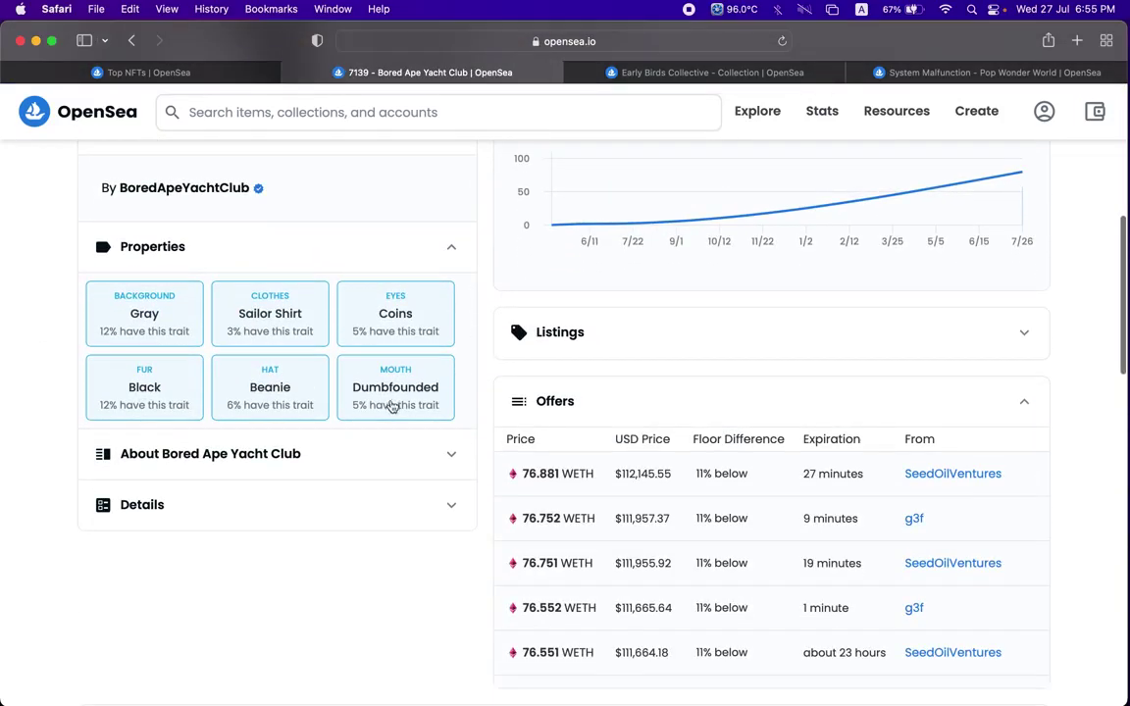
{"action": "left_click", "coordinate": [396, 457]}
{"action": "scroll", "coordinate": [378, 280], "scroll_direction": "down", "scroll_amount": 4}
{"action": "scroll", "coordinate": [377, 282], "scroll_direction": "down", "scroll_amount": 4}
{"action": "left_click", "coordinate": [383, 372]}
{"action": "scroll", "coordinate": [383, 372], "scroll_direction": "down", "scroll_amount": 1}
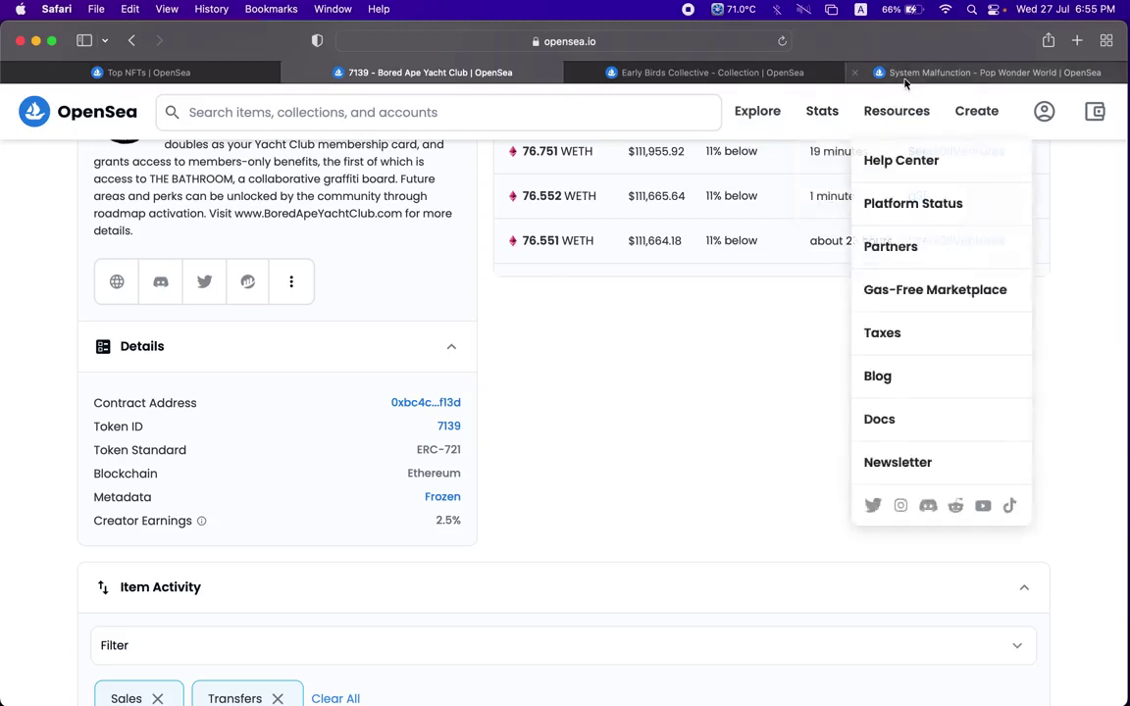
Open Early Birds Collective Pass #14 from its collection page and expand the item's details to examine its token information and creator earnings.
{"action": "left_click", "coordinate": [698, 71]}
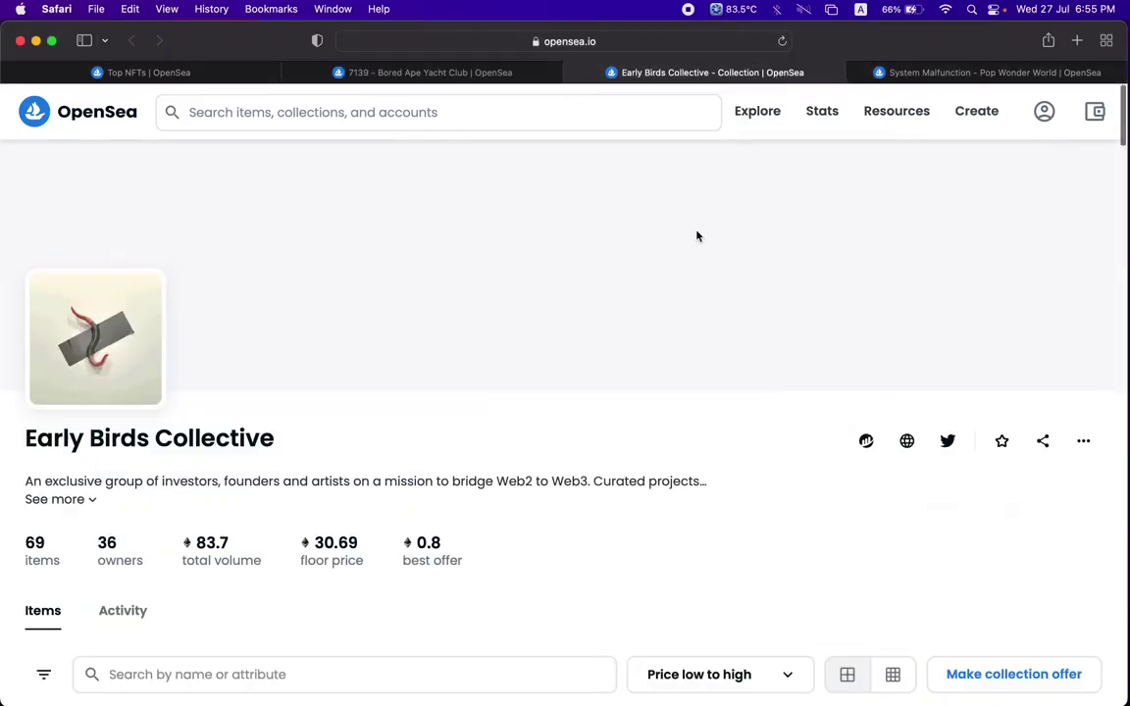
{"action": "scroll", "coordinate": [697, 235], "scroll_direction": "down", "scroll_amount": 5}
{"action": "left_click", "coordinate": [501, 374]}
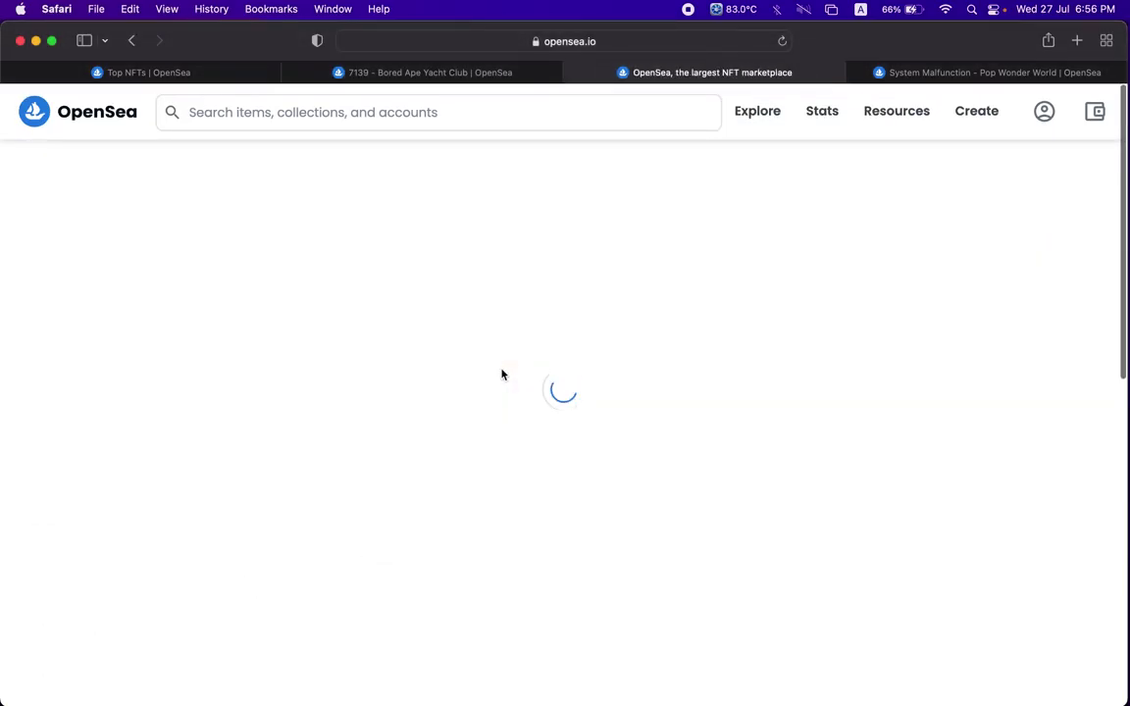
{"action": "scroll", "coordinate": [317, 252], "scroll_direction": "down", "scroll_amount": 6}
{"action": "scroll", "coordinate": [319, 200], "scroll_direction": "up", "scroll_amount": 2}
{"action": "scroll", "coordinate": [319, 200], "scroll_direction": "up", "scroll_amount": 3}
{"action": "left_click", "coordinate": [319, 306]}
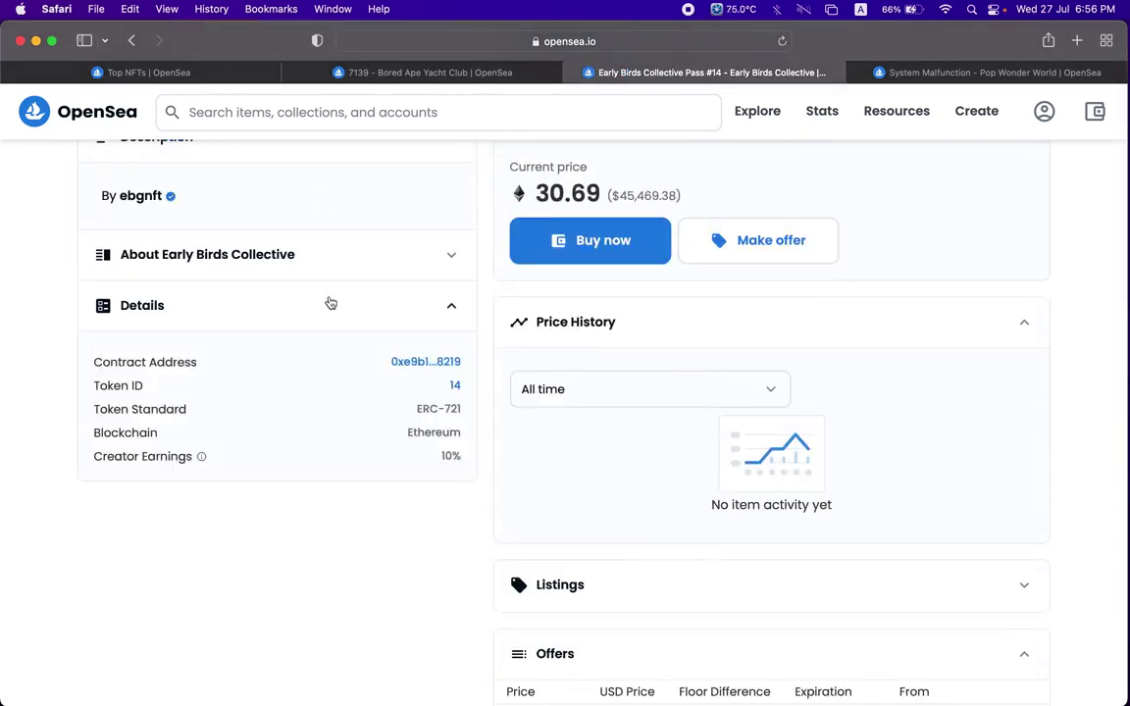
{"action": "scroll", "coordinate": [424, 284], "scroll_direction": "up", "scroll_amount": 3}
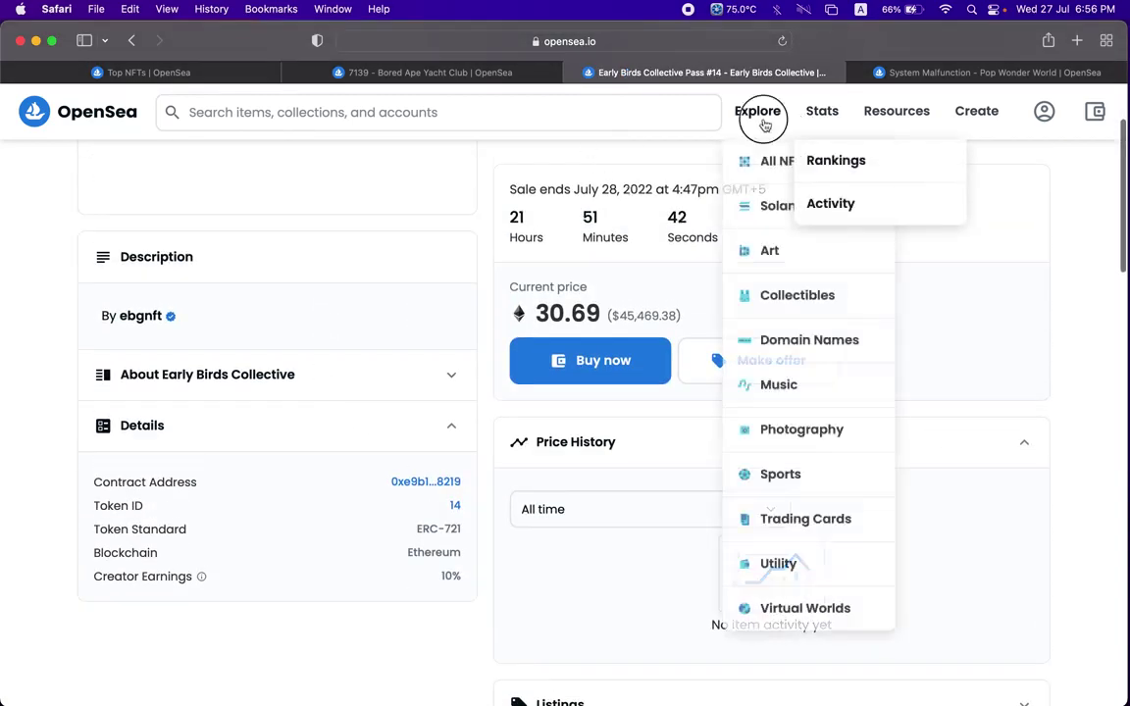
Open the Art category under Explore and look through its trending collections.
{"action": "left_click", "coordinate": [765, 124]}
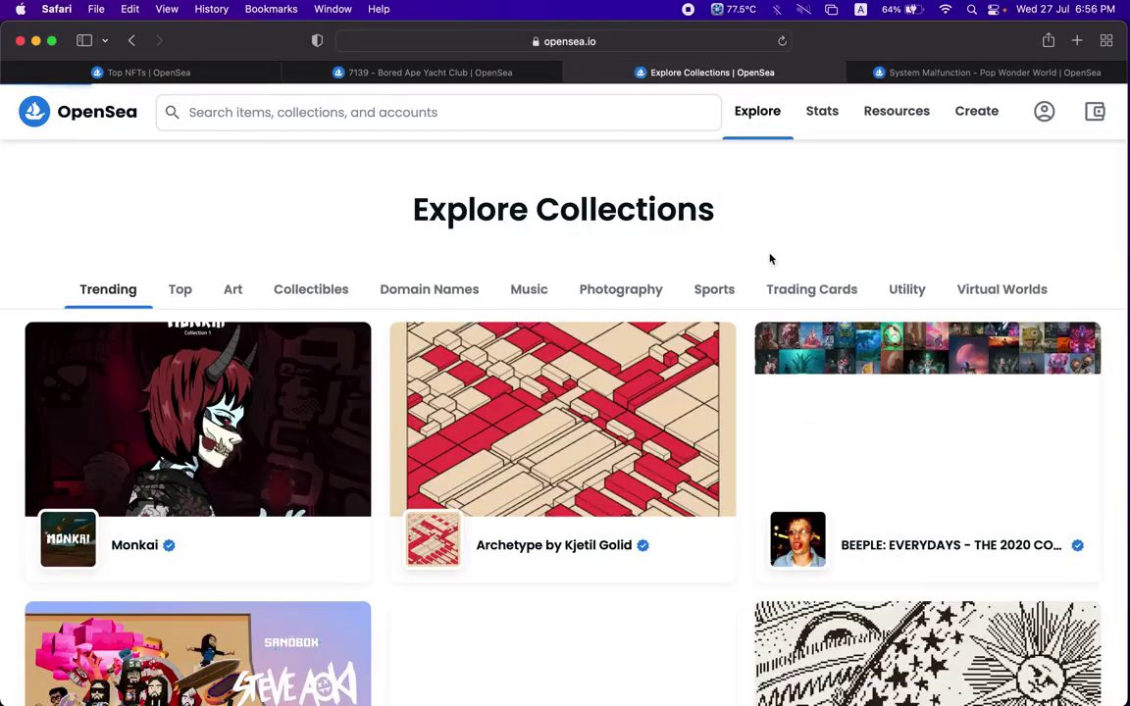
{"action": "left_click", "coordinate": [770, 260]}
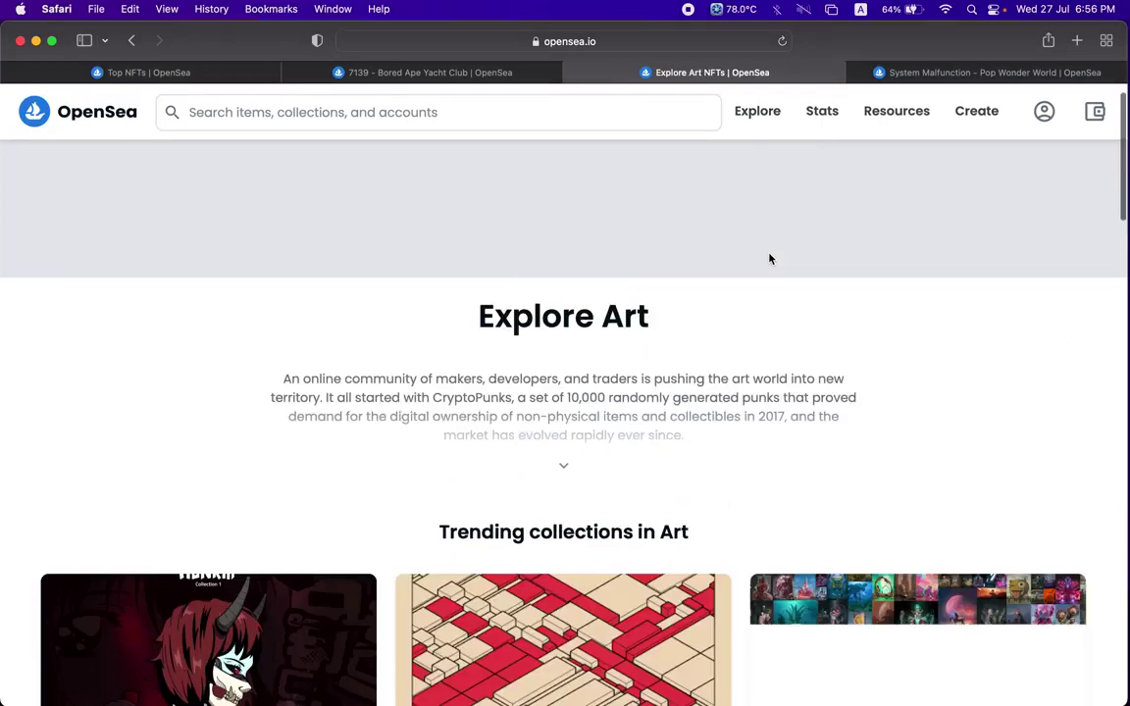
{"action": "scroll", "coordinate": [770, 259], "scroll_direction": "down", "scroll_amount": 4}
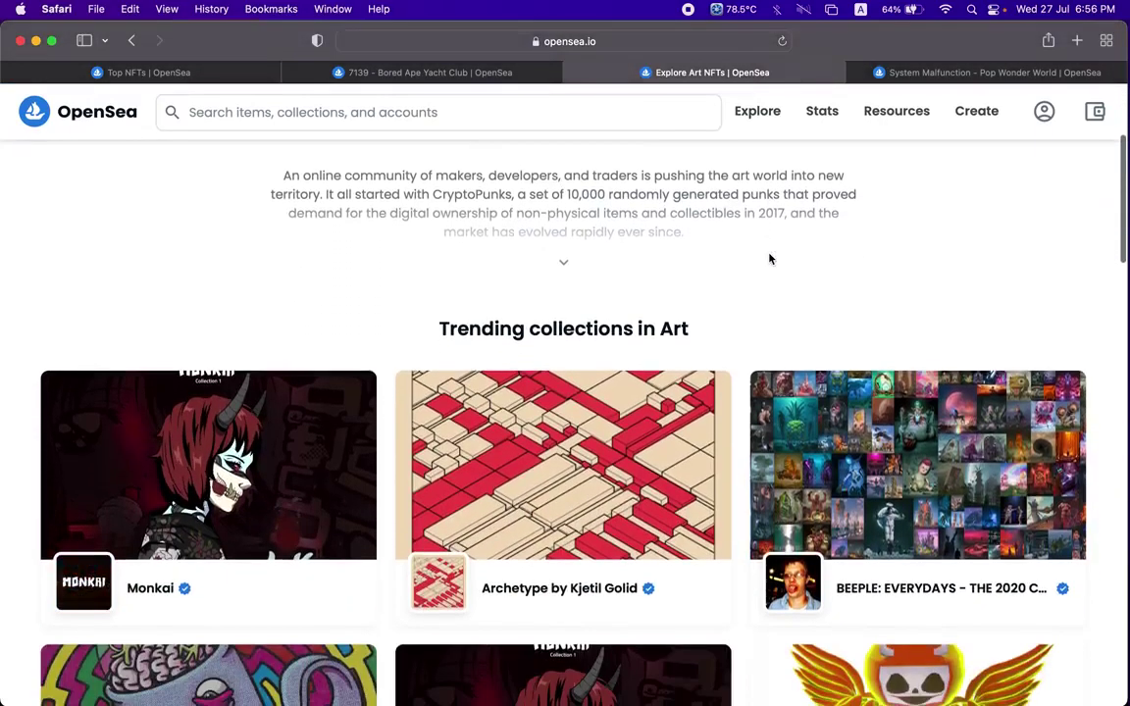
{"action": "scroll", "coordinate": [769, 259], "scroll_direction": "down", "scroll_amount": 3}
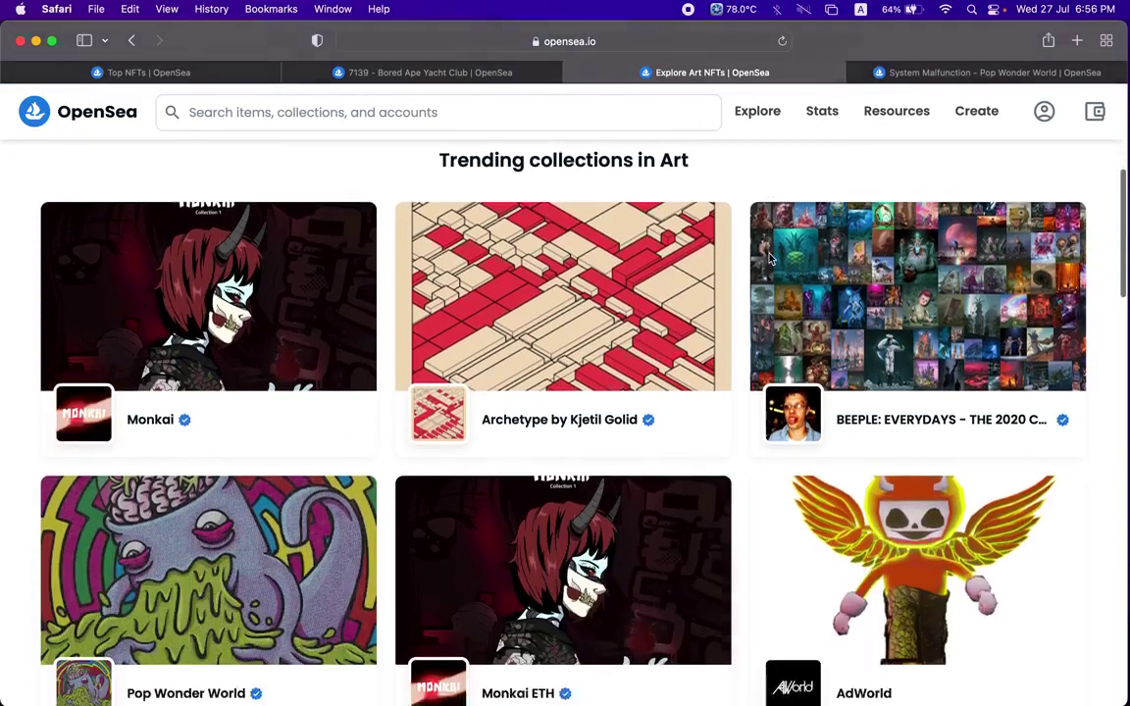
{"action": "scroll", "coordinate": [770, 259], "scroll_direction": "down", "scroll_amount": 3}
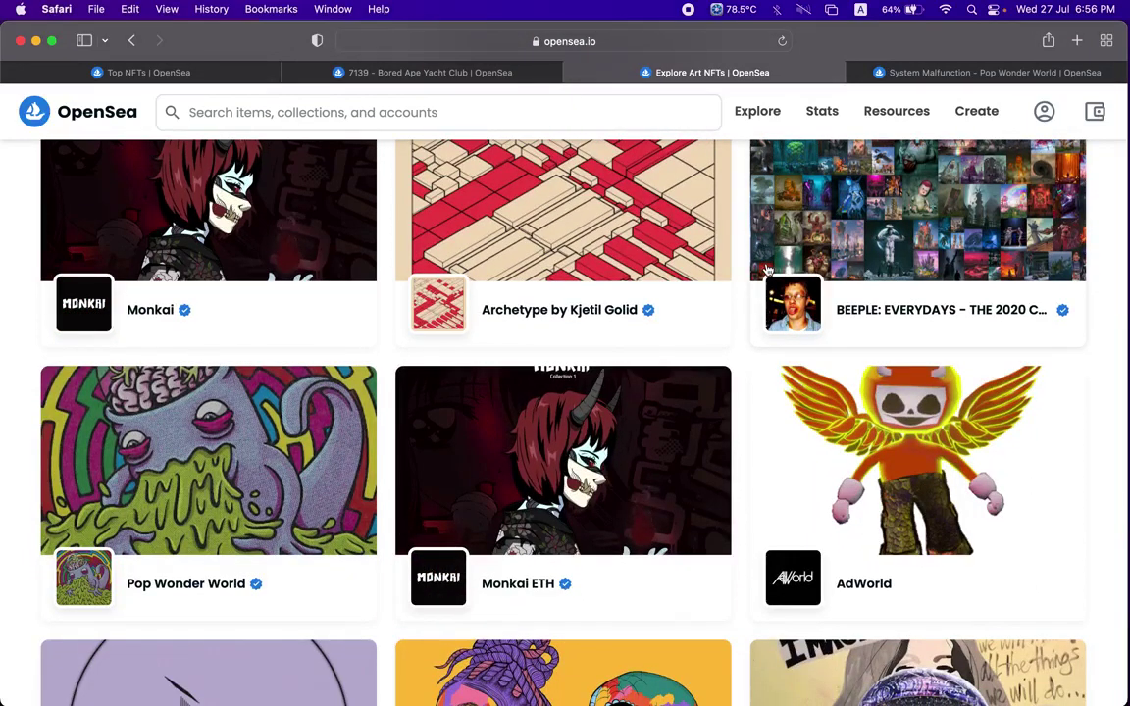
{"action": "scroll", "coordinate": [767, 269], "scroll_direction": "down", "scroll_amount": 5}
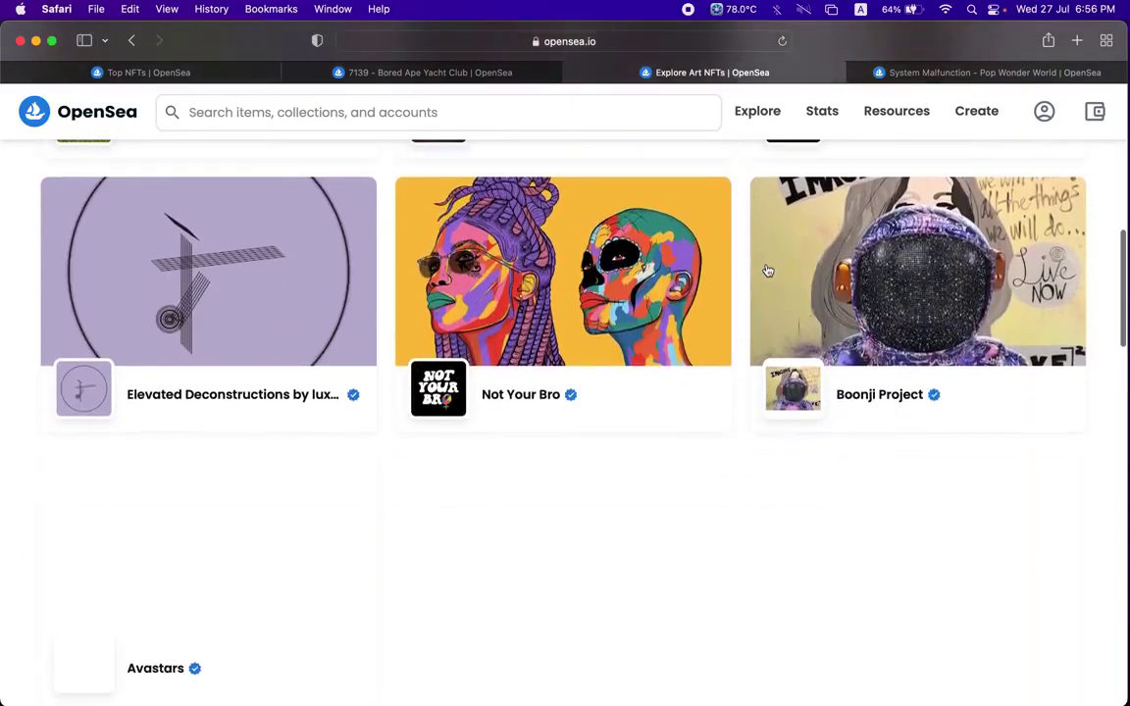
{"action": "scroll", "coordinate": [871, 327], "scroll_direction": "down", "scroll_amount": 2}
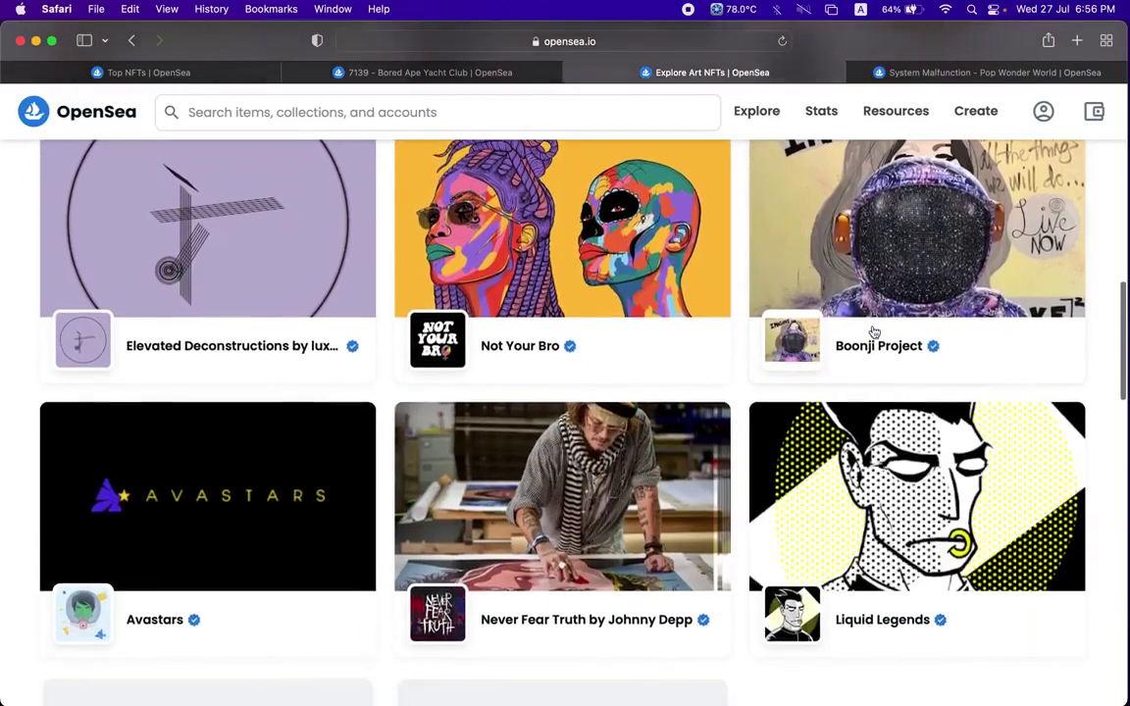
{"action": "scroll", "coordinate": [874, 332], "scroll_direction": "down", "scroll_amount": 1}
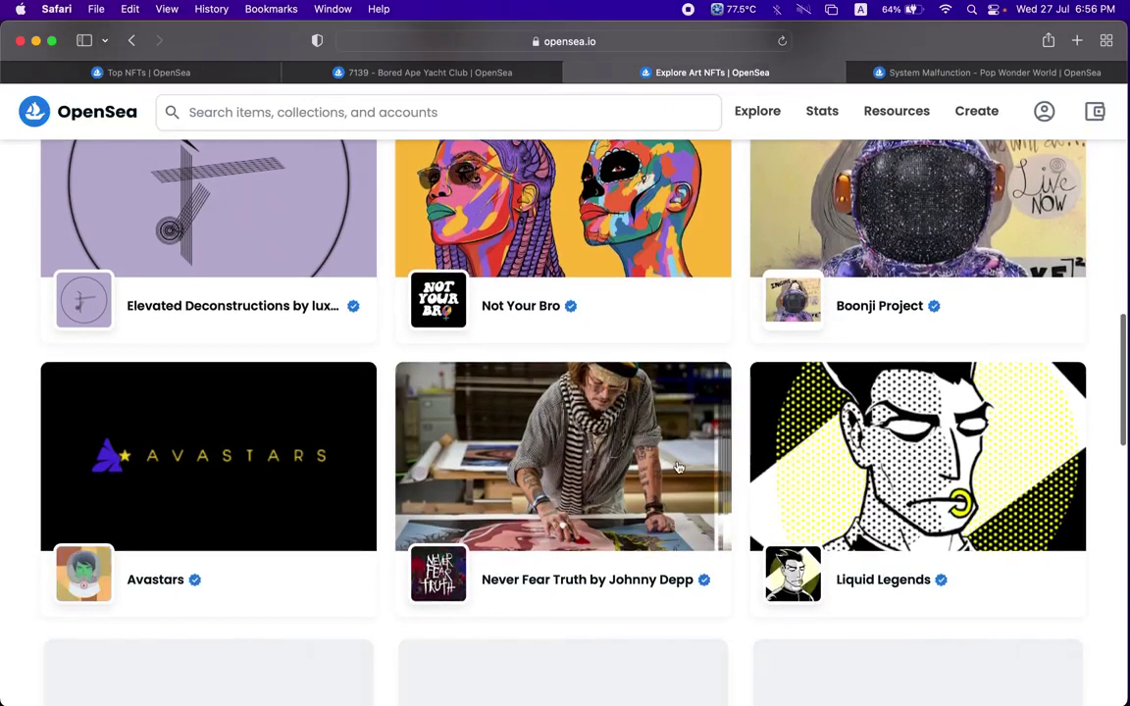
Open the Never Fear Truth collection and then the first item in its list.
{"action": "left_click", "coordinate": [676, 466]}
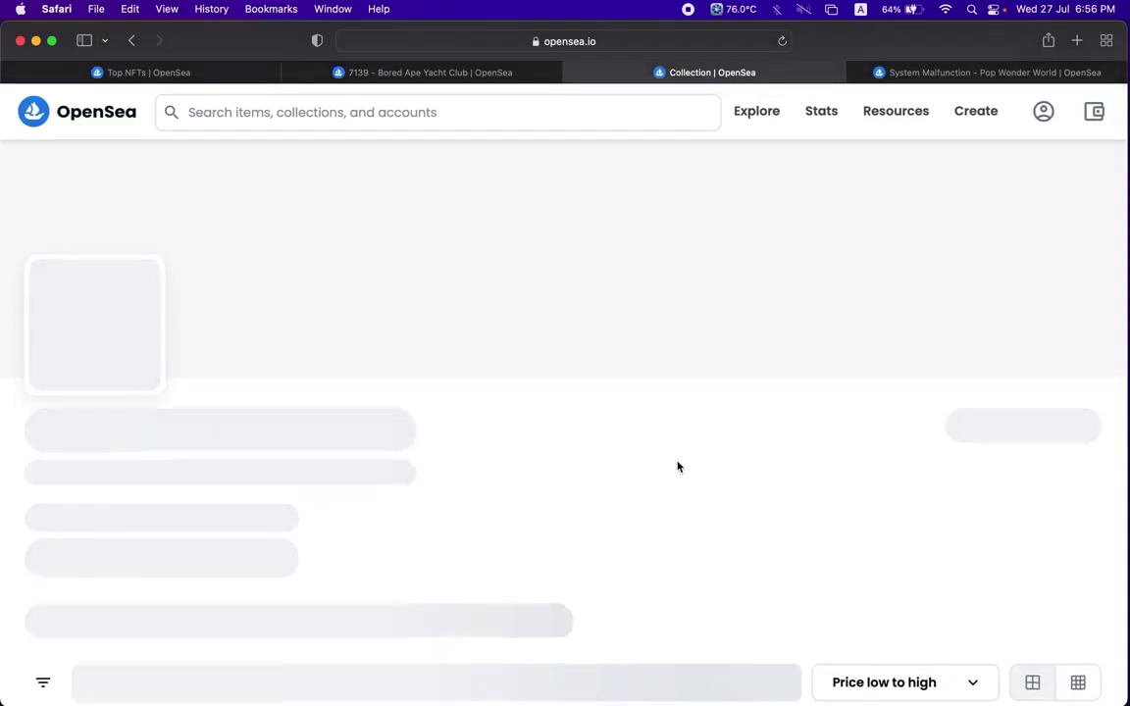
{"action": "scroll", "coordinate": [676, 467], "scroll_direction": "down", "scroll_amount": 1}
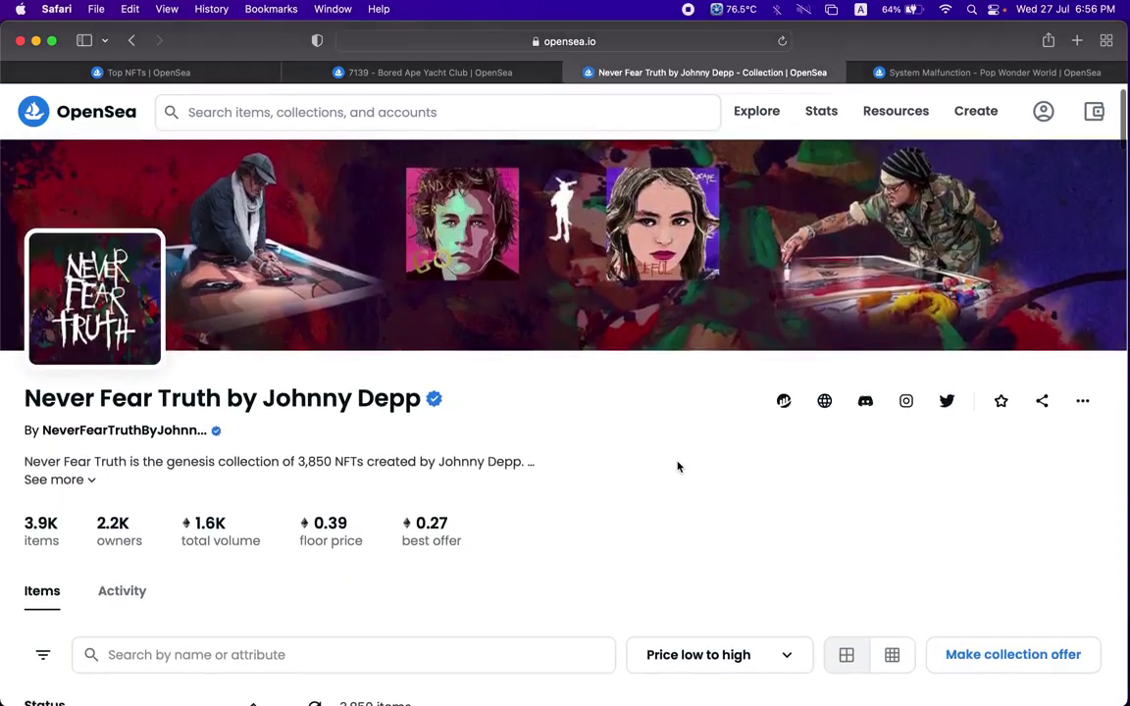
{"action": "scroll", "coordinate": [676, 467], "scroll_direction": "down", "scroll_amount": 5}
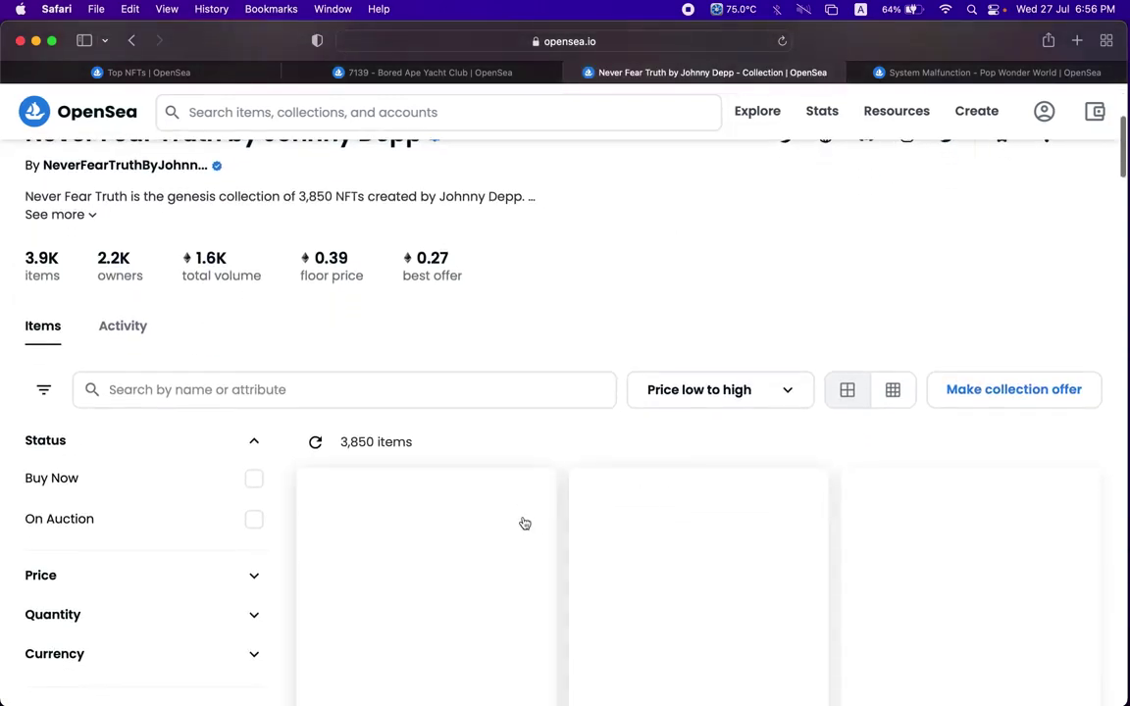
{"action": "left_click", "coordinate": [523, 523]}
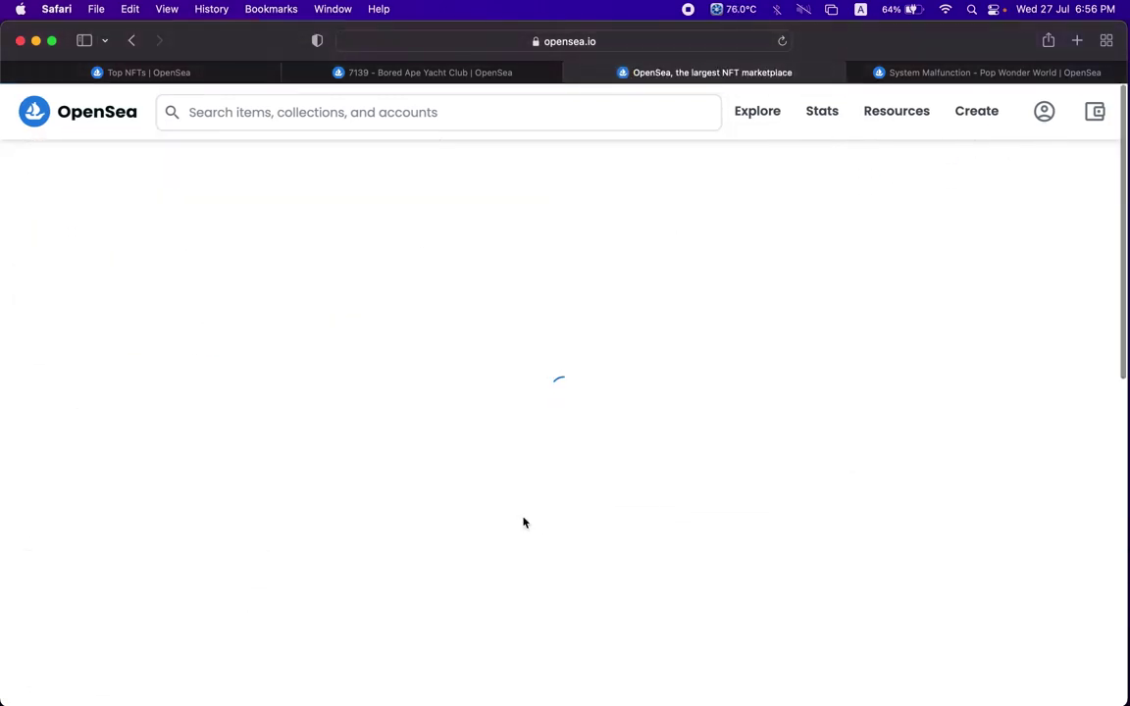
Examine the properties and price history of Never Fear Truth item 2239, toggling its details section.
{"action": "scroll", "coordinate": [525, 522], "scroll_direction": "down", "scroll_amount": 10}
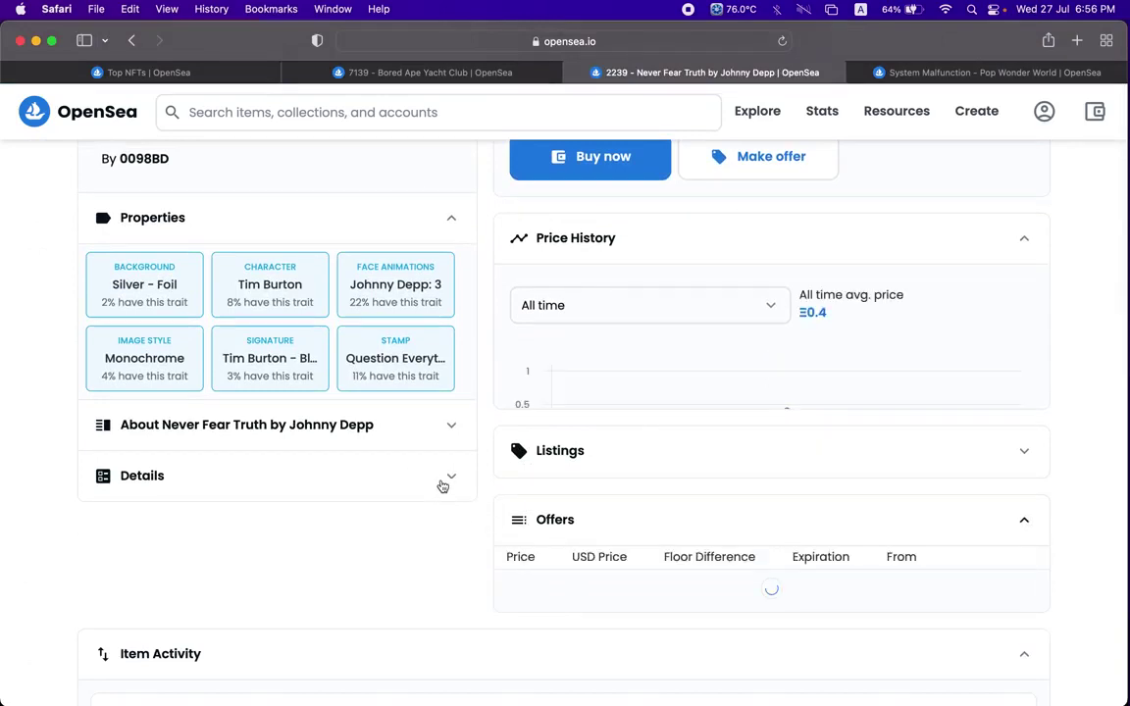
{"action": "left_click", "coordinate": [443, 485]}
{"action": "left_click", "coordinate": [442, 485]}
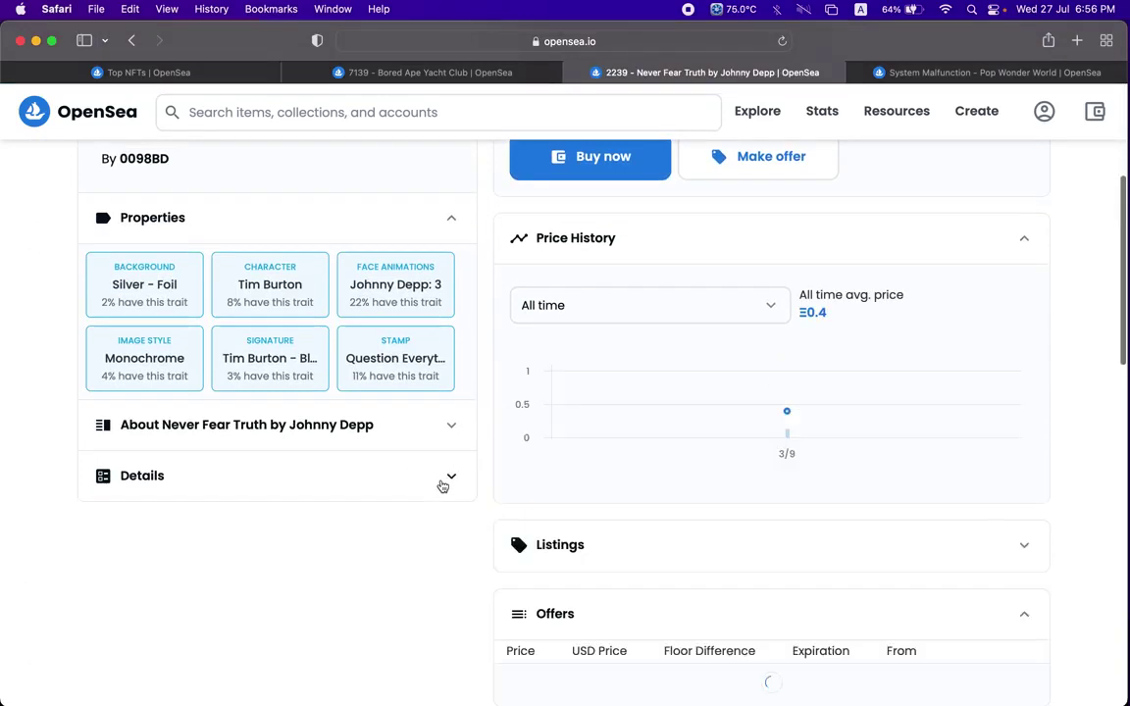
Return to the Art category page and open the Archetype collection.
{"action": "scroll", "coordinate": [442, 485], "scroll_direction": "left", "scroll_amount": 5}
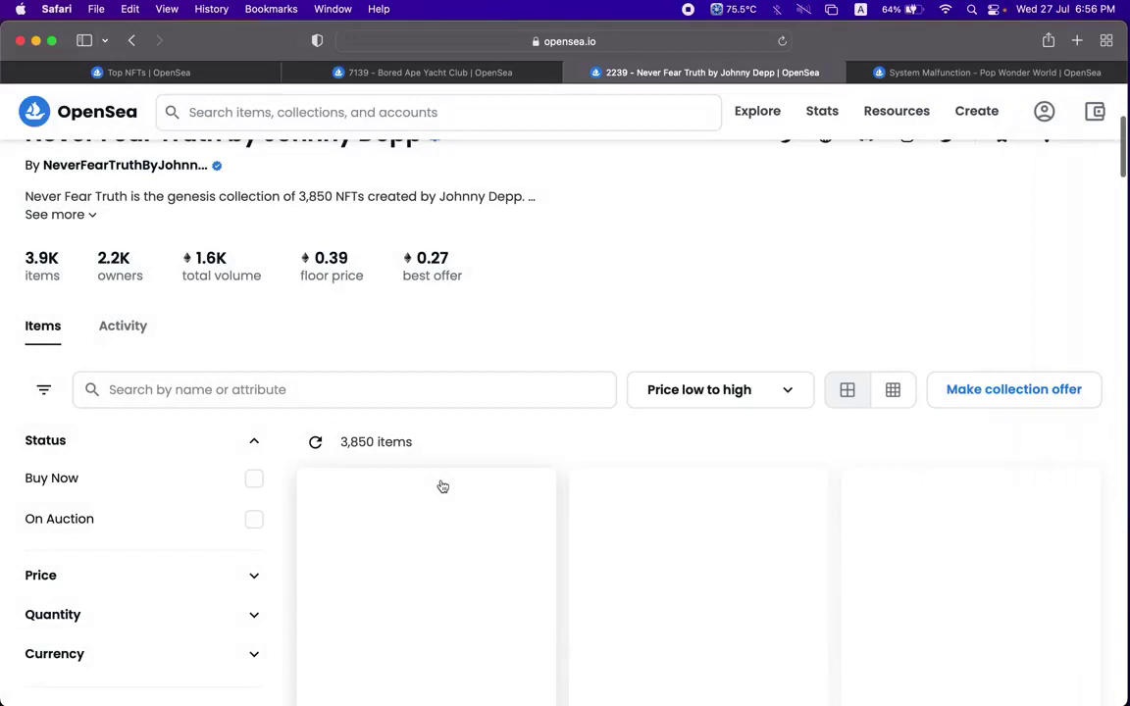
{"action": "left_click", "coordinate": [128, 40]}
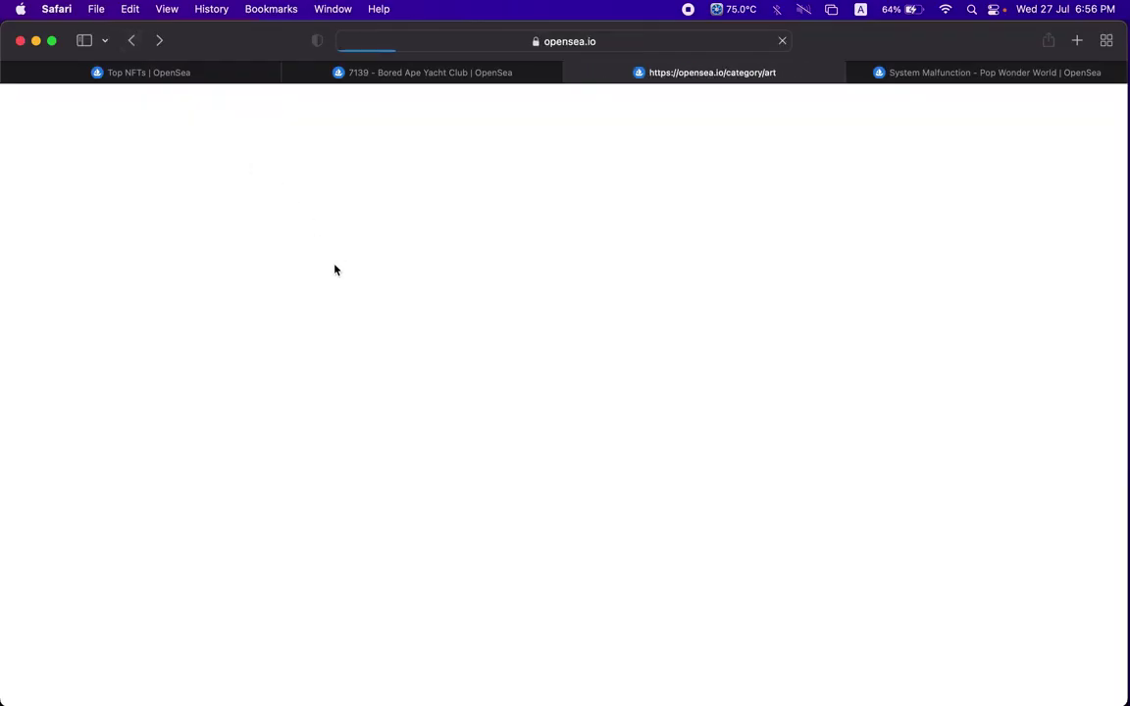
{"action": "scroll", "coordinate": [334, 270], "scroll_direction": "left", "scroll_amount": 5}
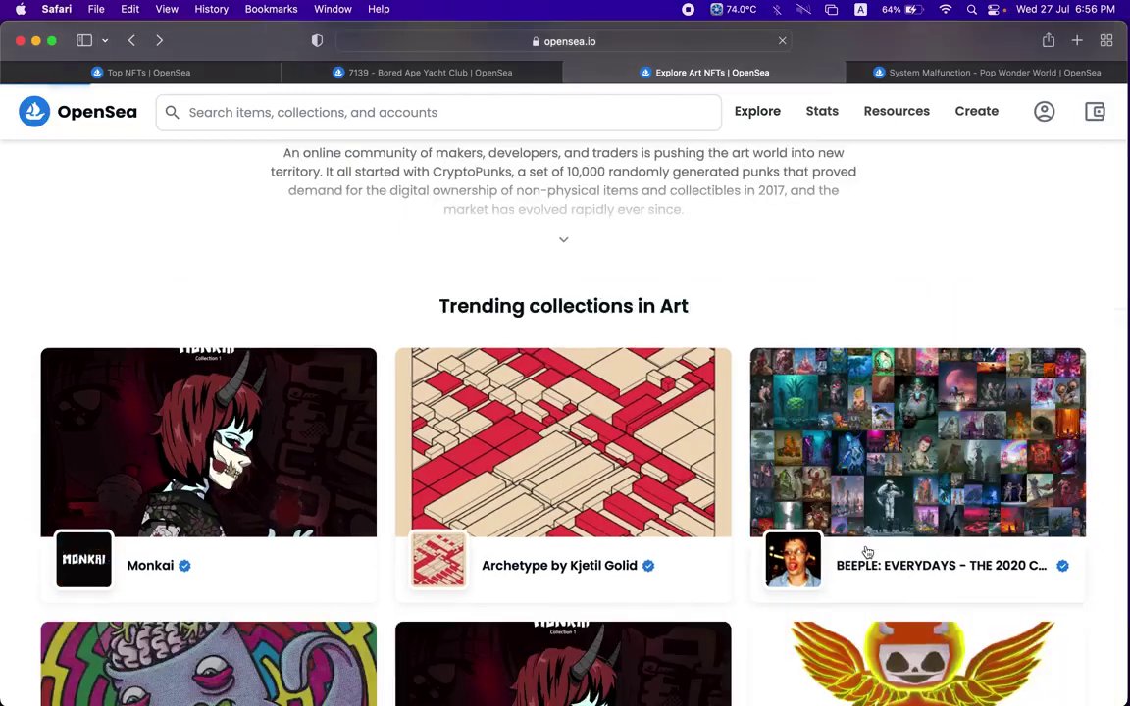
{"action": "left_click", "coordinate": [765, 505]}
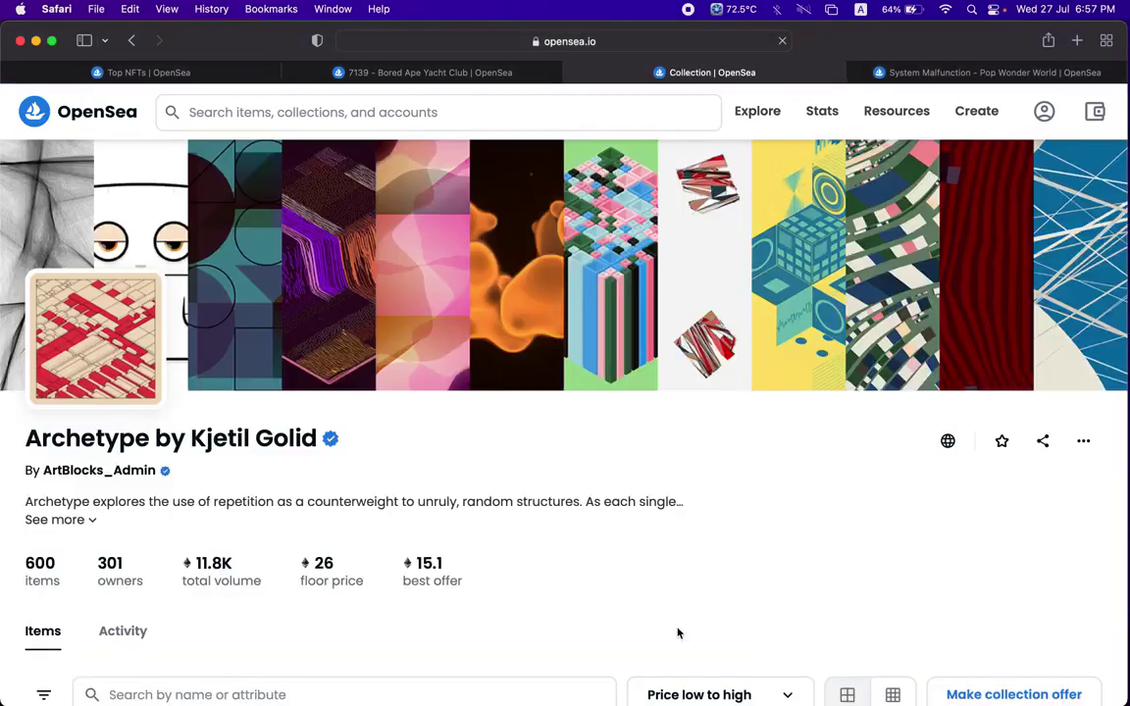
Open the Archetype #278 item from the Archetype collection's item list.
{"action": "scroll", "coordinate": [676, 632], "scroll_direction": "down", "scroll_amount": 5}
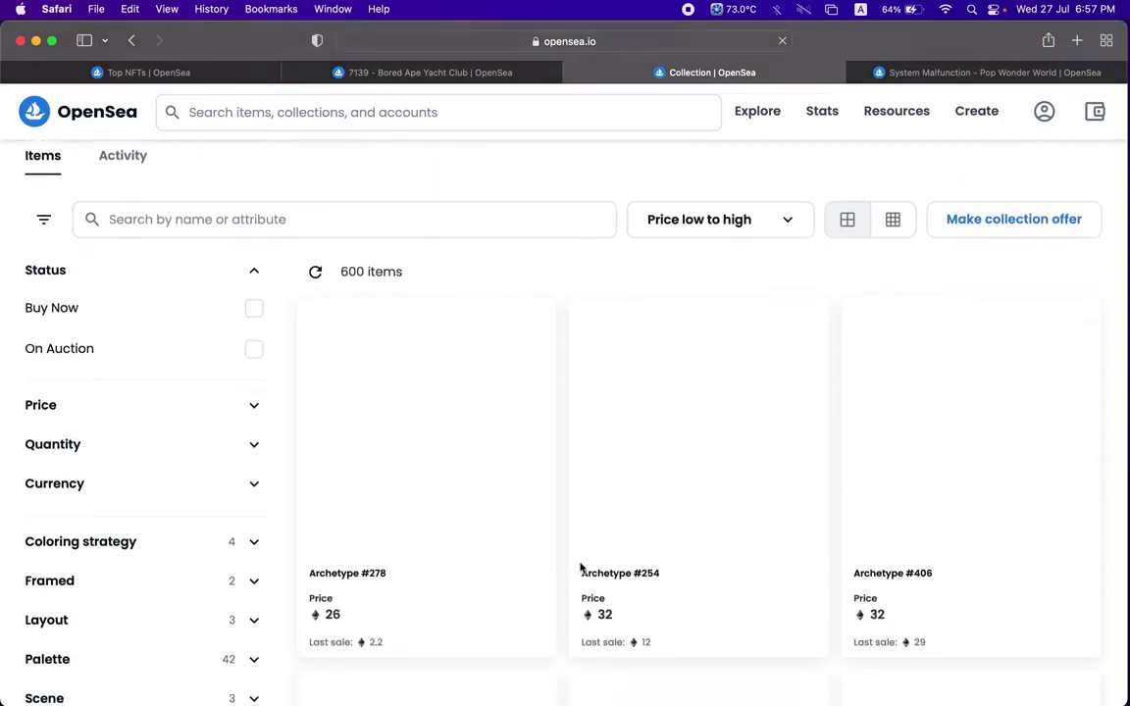
{"action": "scroll", "coordinate": [580, 568], "scroll_direction": "down", "scroll_amount": 1}
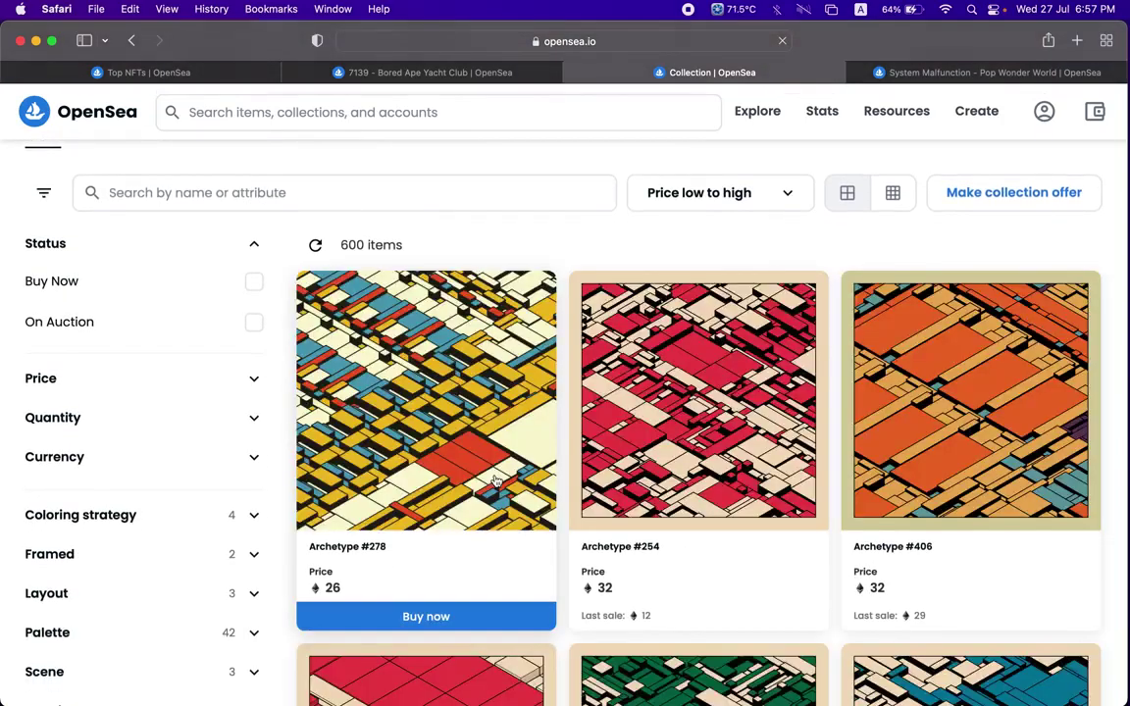
{"action": "left_click", "coordinate": [496, 480]}
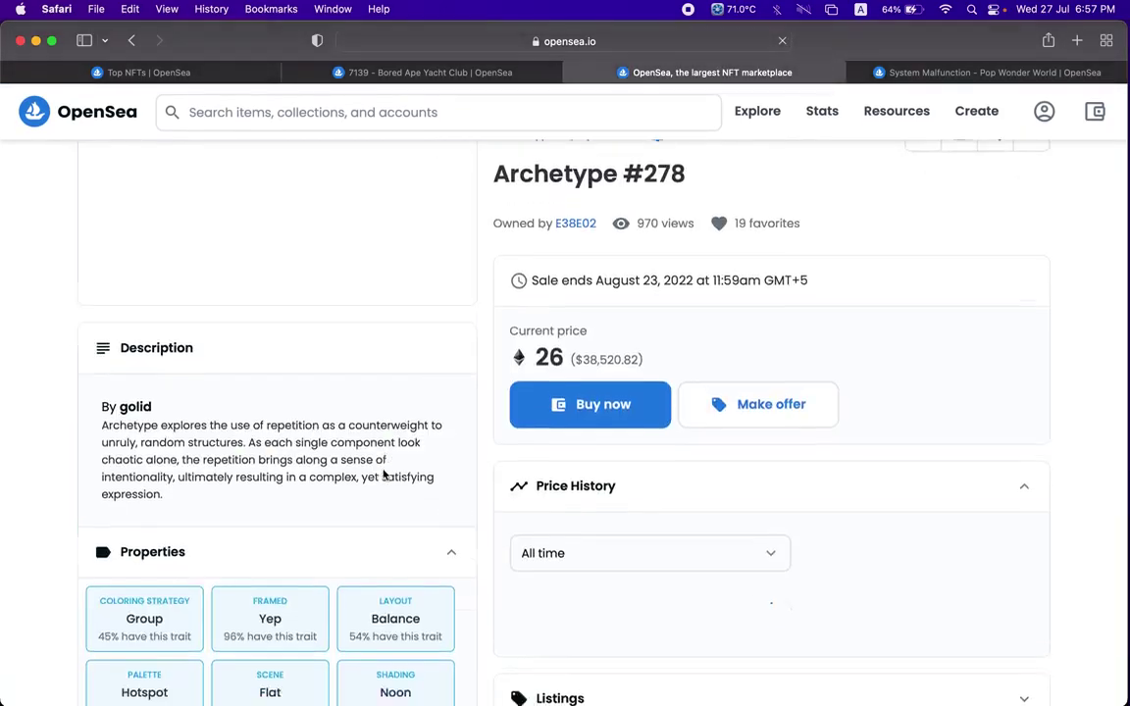
Examine the properties and offers of Archetype #278, expanding and collapsing its details section.
{"action": "scroll", "coordinate": [383, 475], "scroll_direction": "down", "scroll_amount": 5}
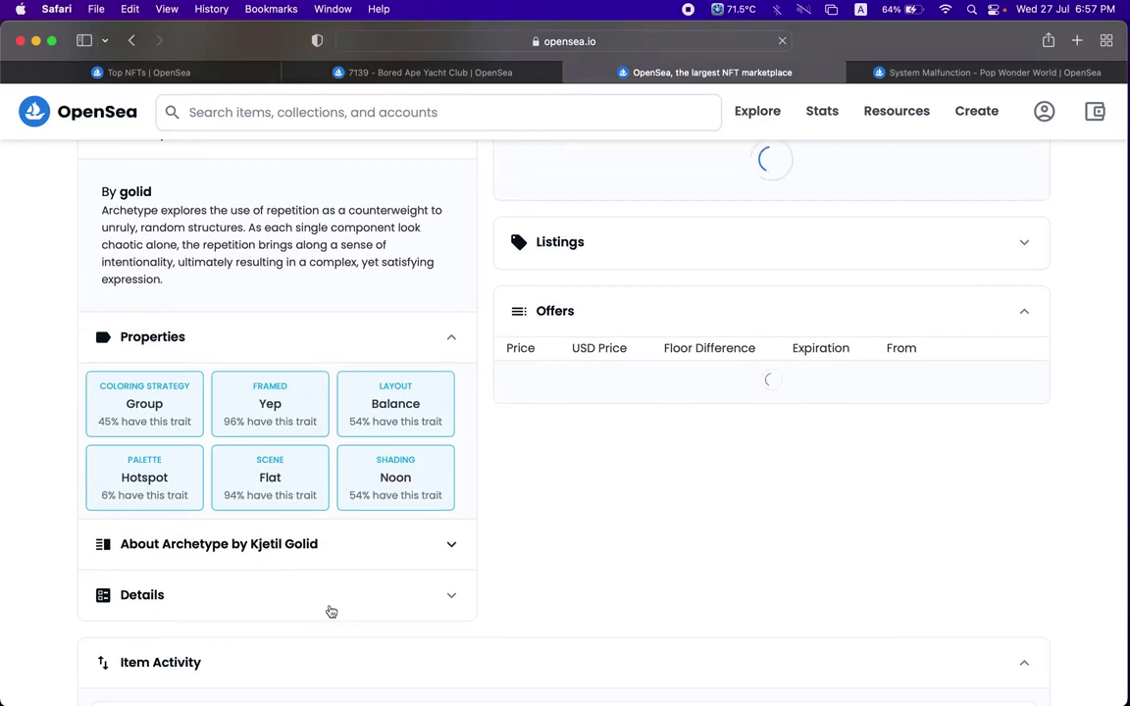
{"action": "scroll", "coordinate": [330, 610], "scroll_direction": "down", "scroll_amount": 2}
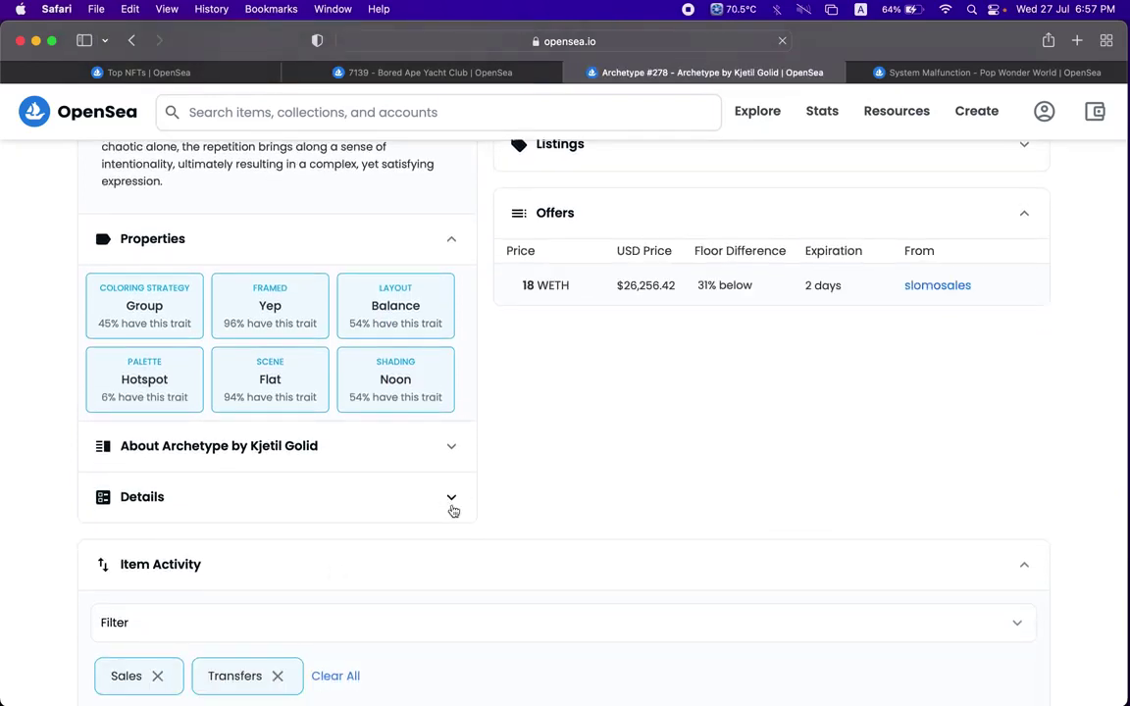
{"action": "left_click", "coordinate": [453, 500]}
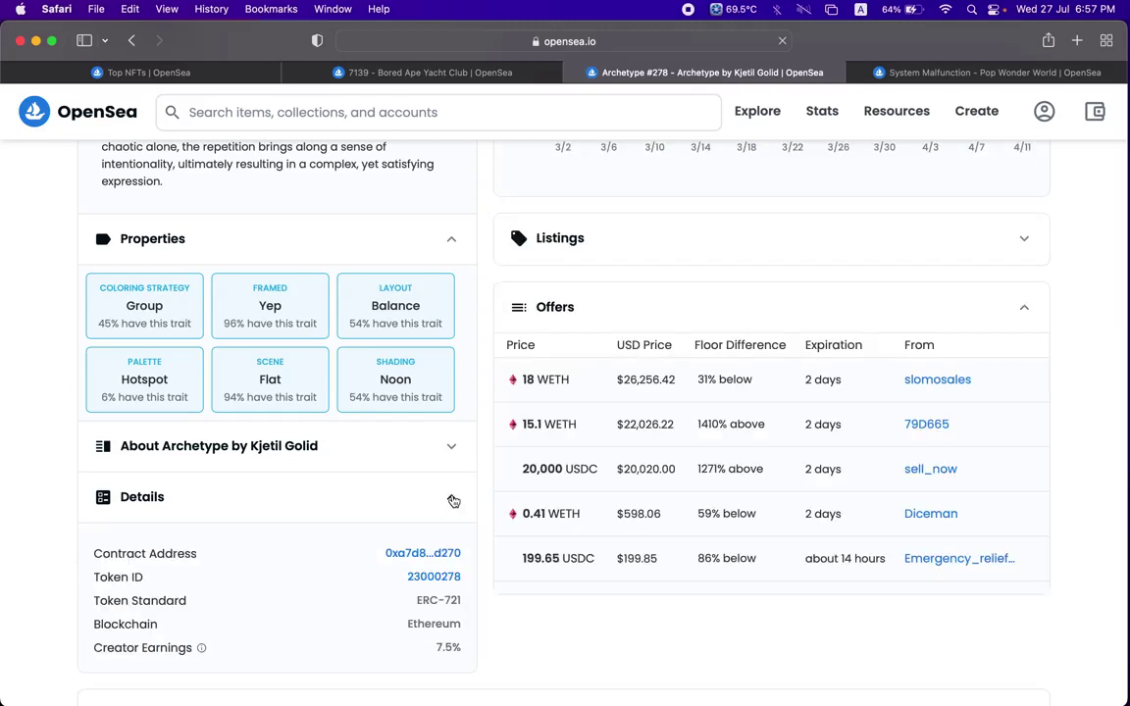
{"action": "left_click", "coordinate": [453, 500]}
Return to the Archetype collection page and cancel the force reload of the page.
{"action": "scroll", "coordinate": [453, 500], "scroll_direction": "left", "scroll_amount": 5}
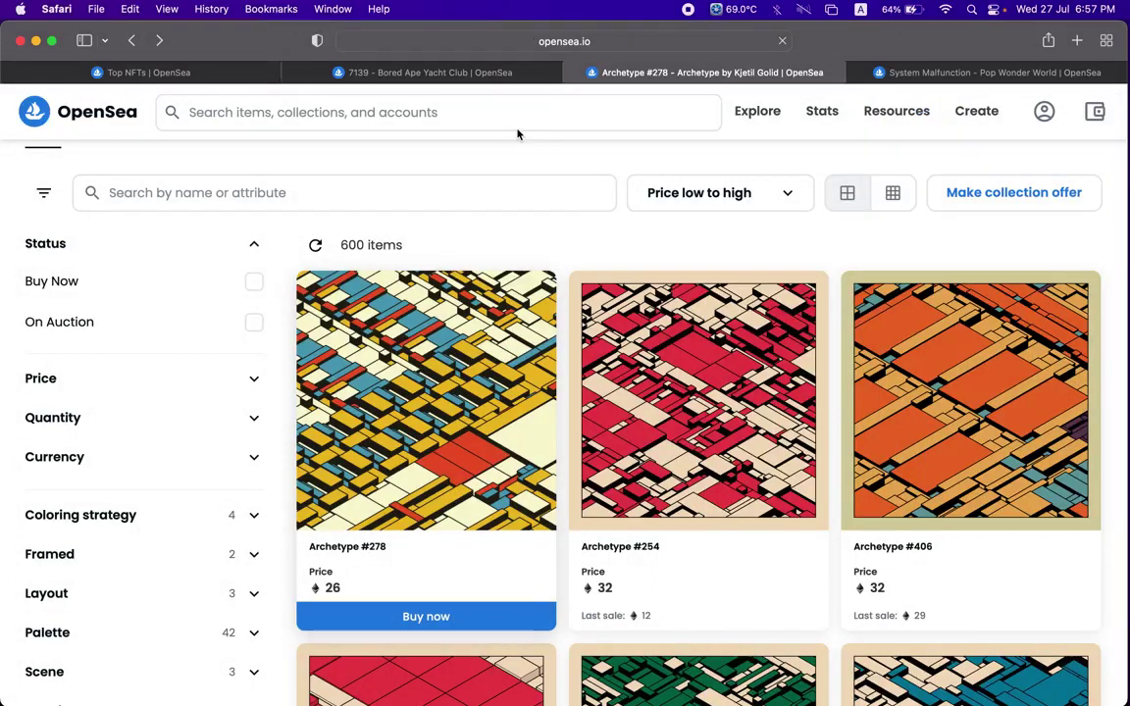
{"action": "left_click", "coordinate": [485, 113]}
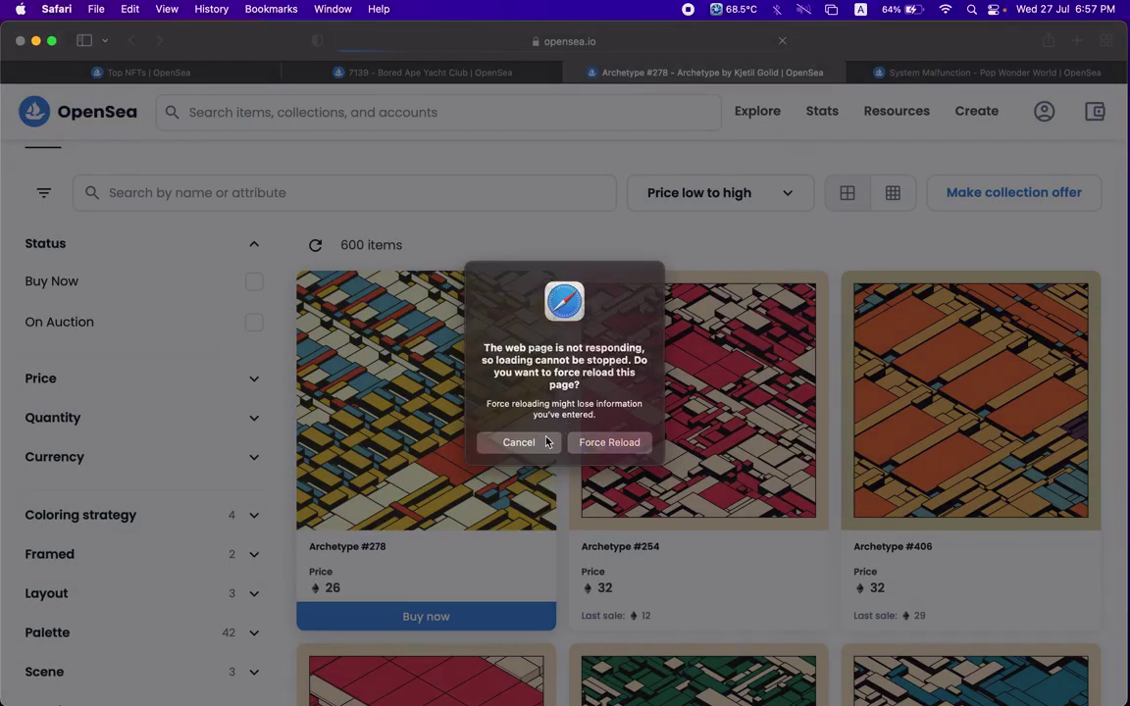
{"action": "left_click", "coordinate": [534, 445]}
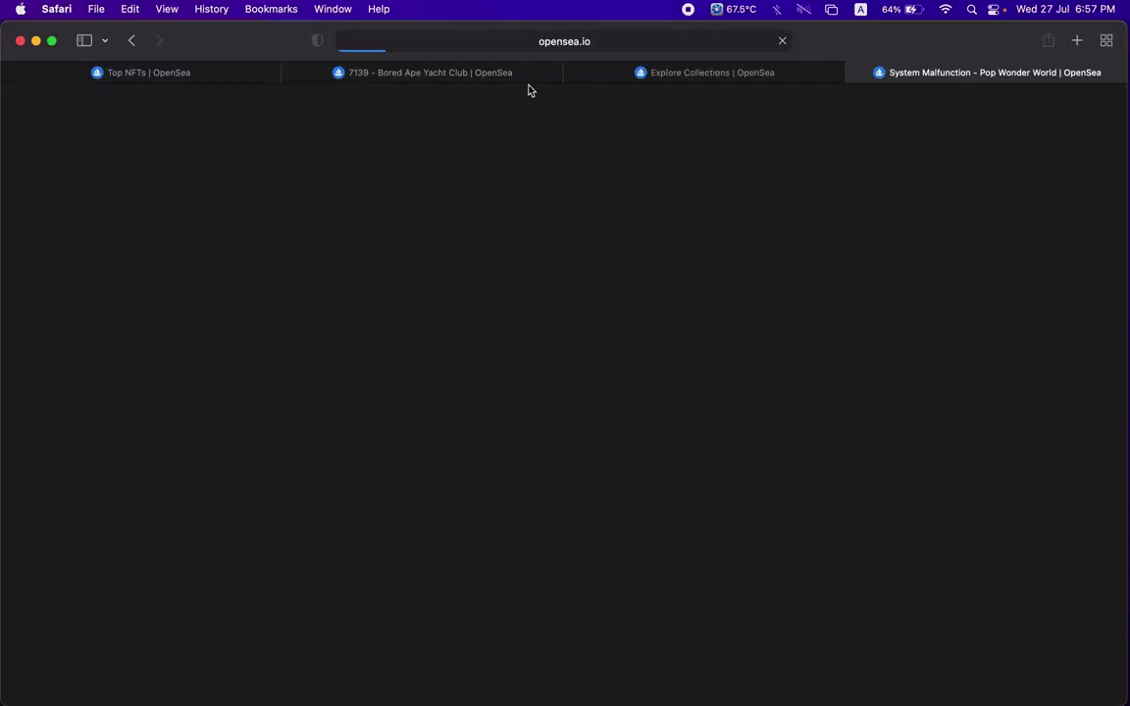
Switch to the Top NFTs page and close it, leaving the Bored Ape Yacht Club 7139 page in view.
{"action": "left_click", "coordinate": [656, 74]}
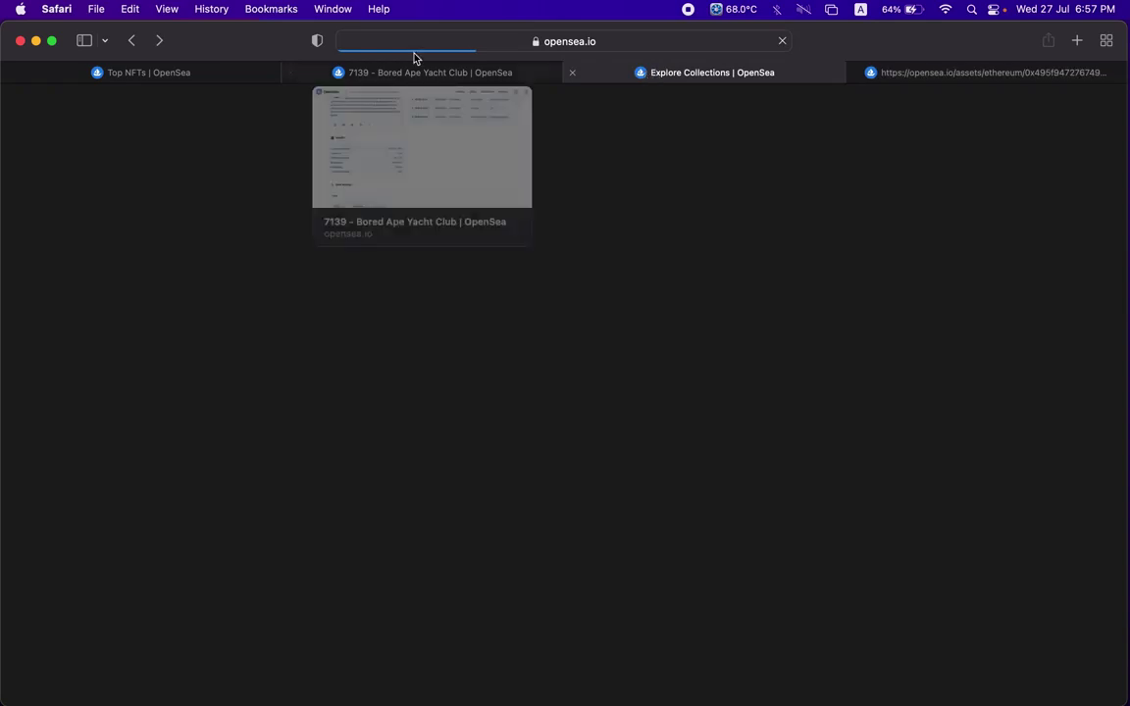
{"action": "left_click", "coordinate": [259, 68]}
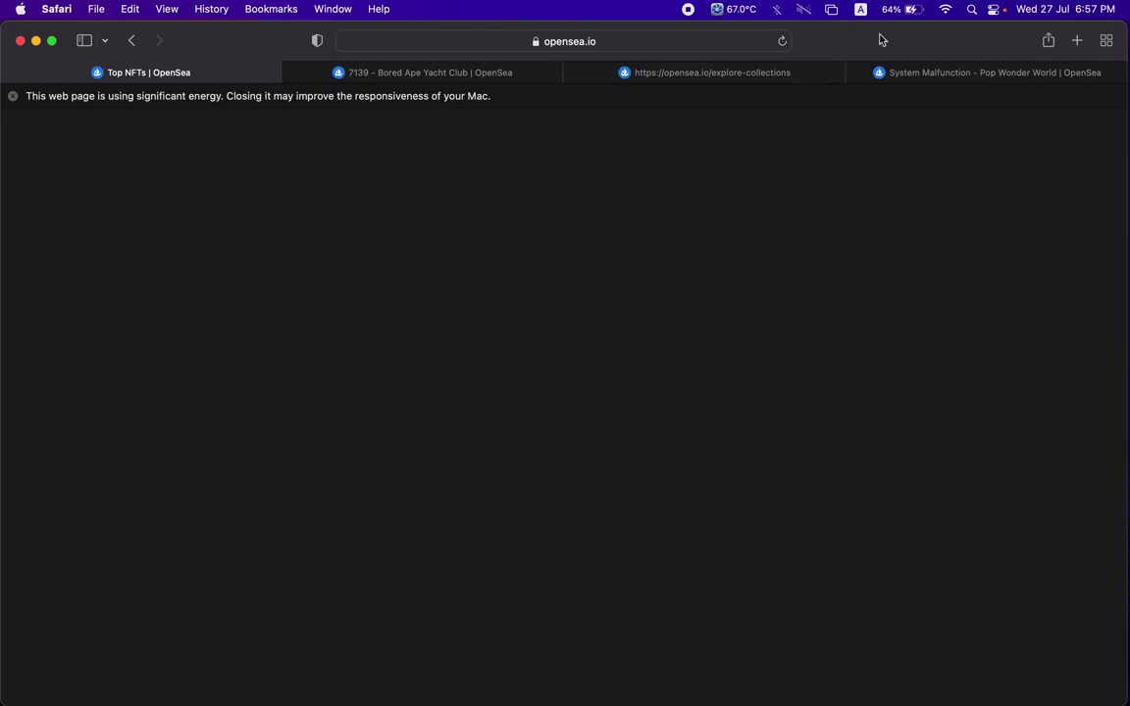
{"action": "left_click", "coordinate": [12, 75]}
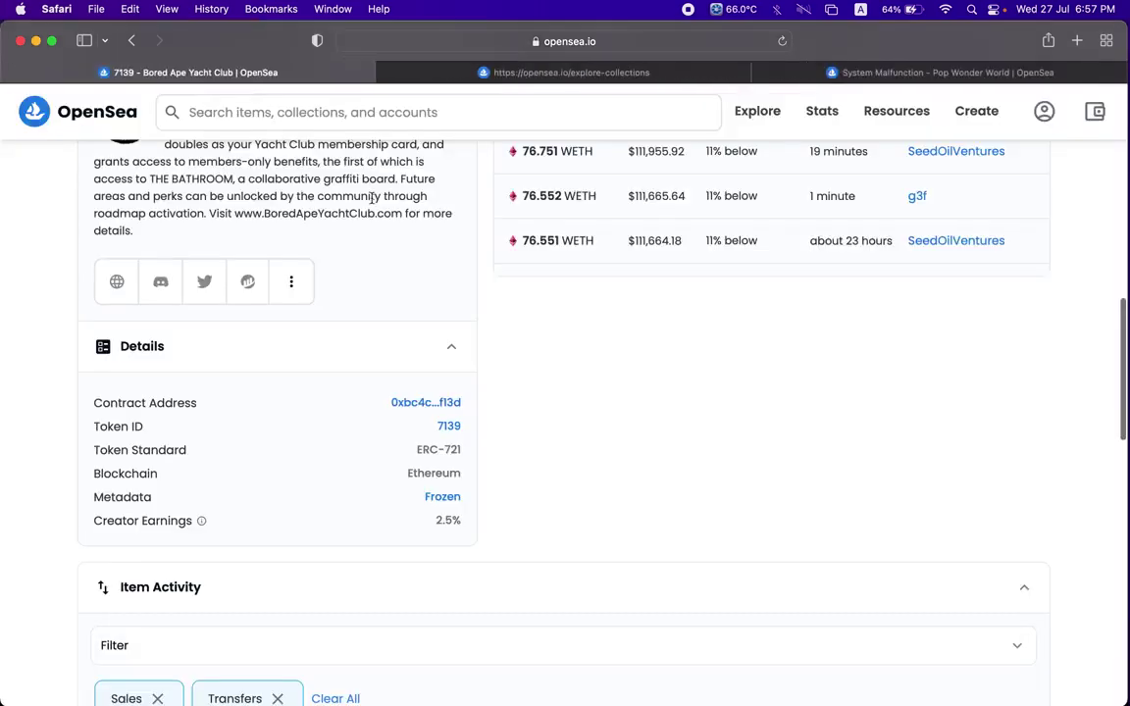
Search all OpenSea items for "zaliban".
{"action": "scroll", "coordinate": [373, 197], "scroll_direction": "up", "scroll_amount": 10}
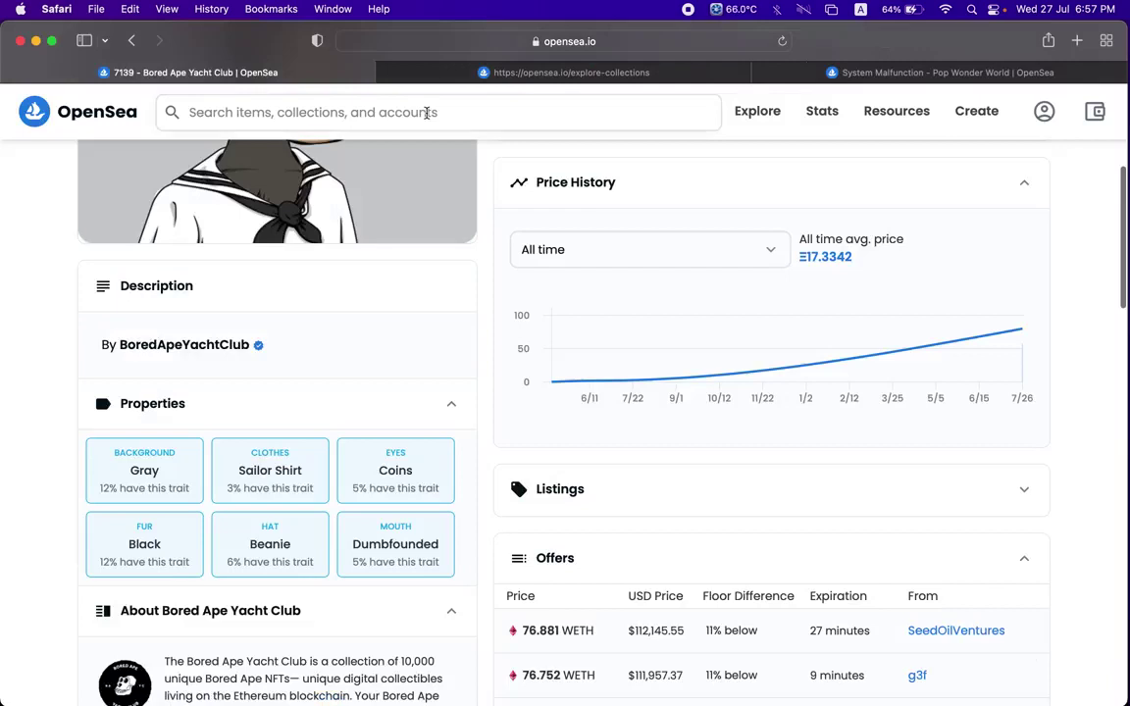
{"action": "left_click", "coordinate": [427, 113]}
{"action": "type", "text": "za"}
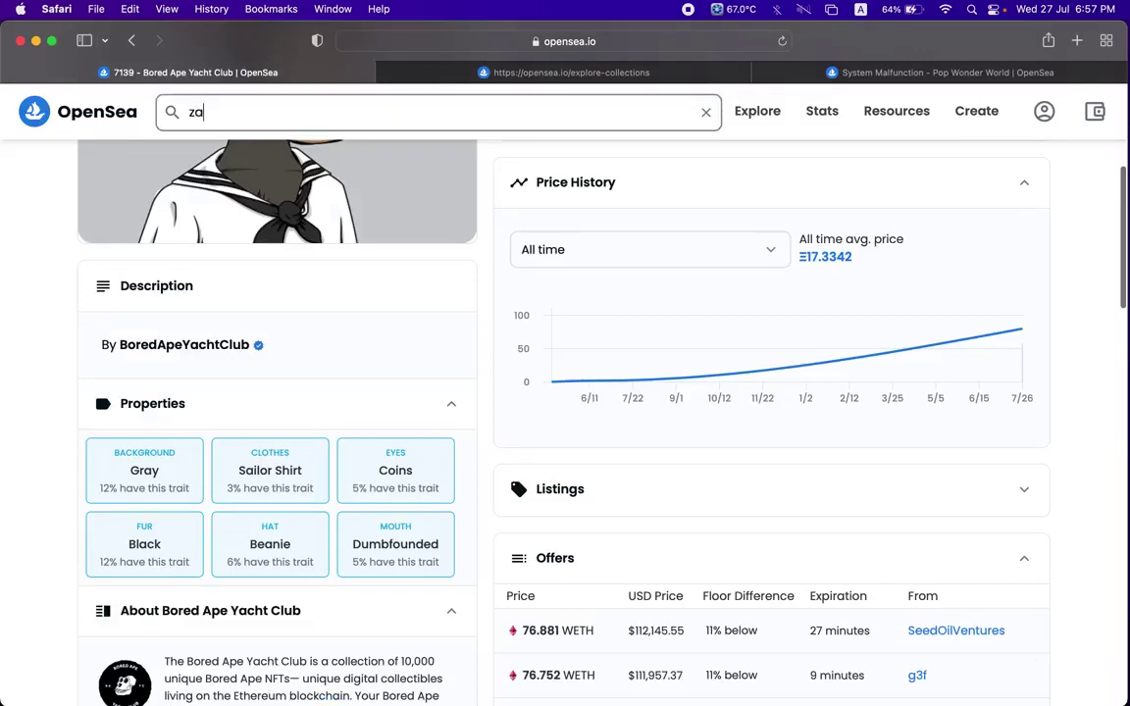
{"action": "type", "text": "liban"}
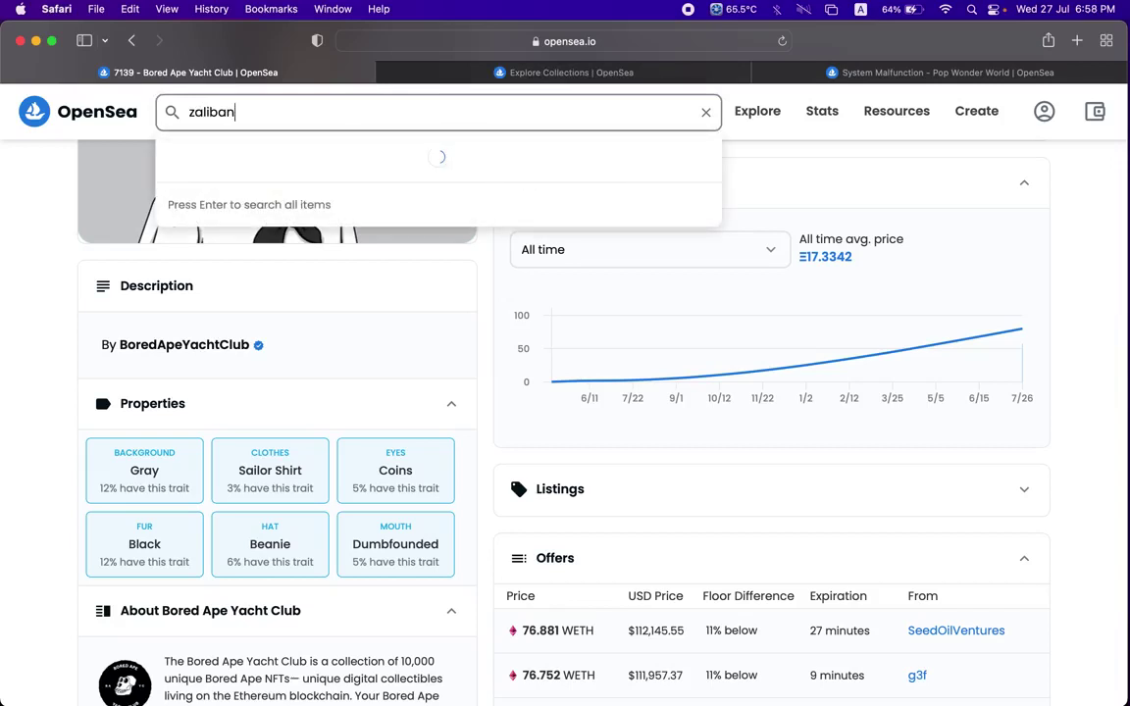
{"action": "key", "text": "Return"}
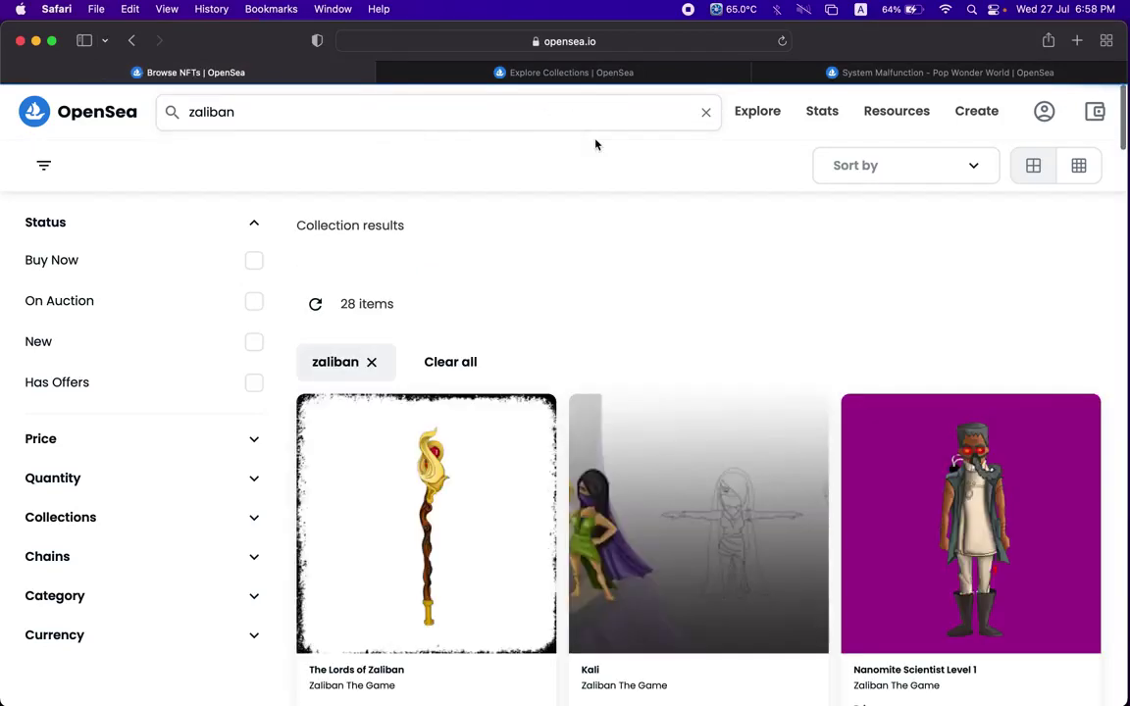
Open the Nanomite Scientist Level 1 item from the search results and expand its details section.
{"action": "scroll", "coordinate": [591, 190], "scroll_direction": "down", "scroll_amount": 3}
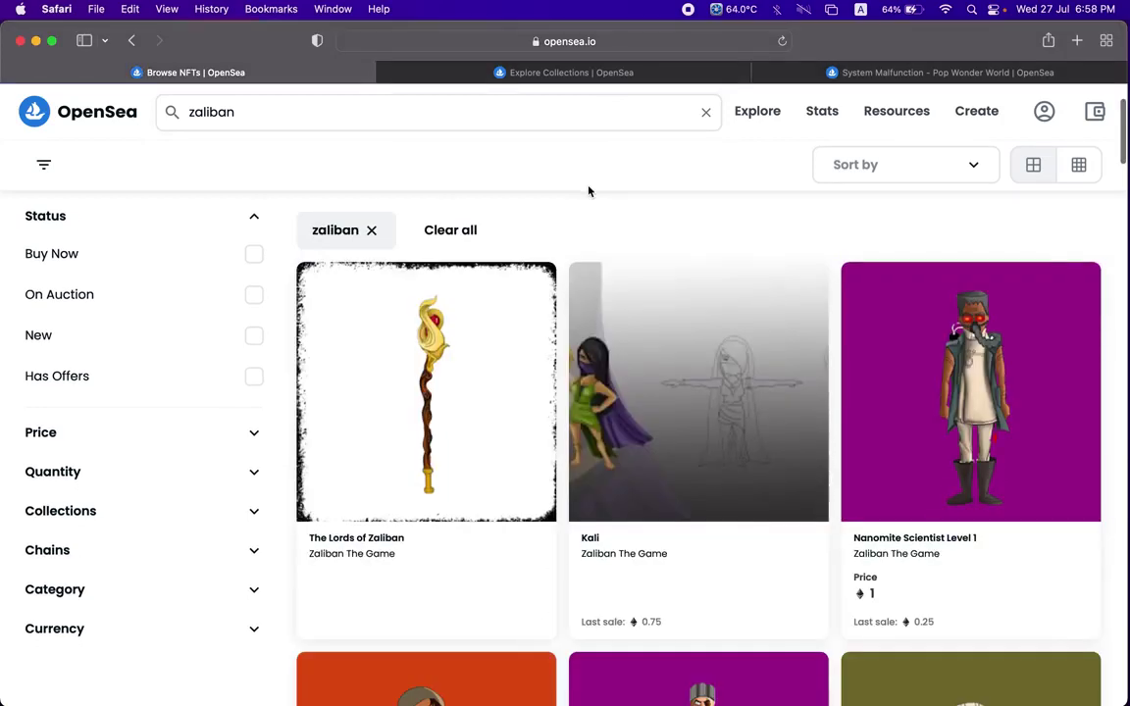
{"action": "left_click", "coordinate": [948, 449]}
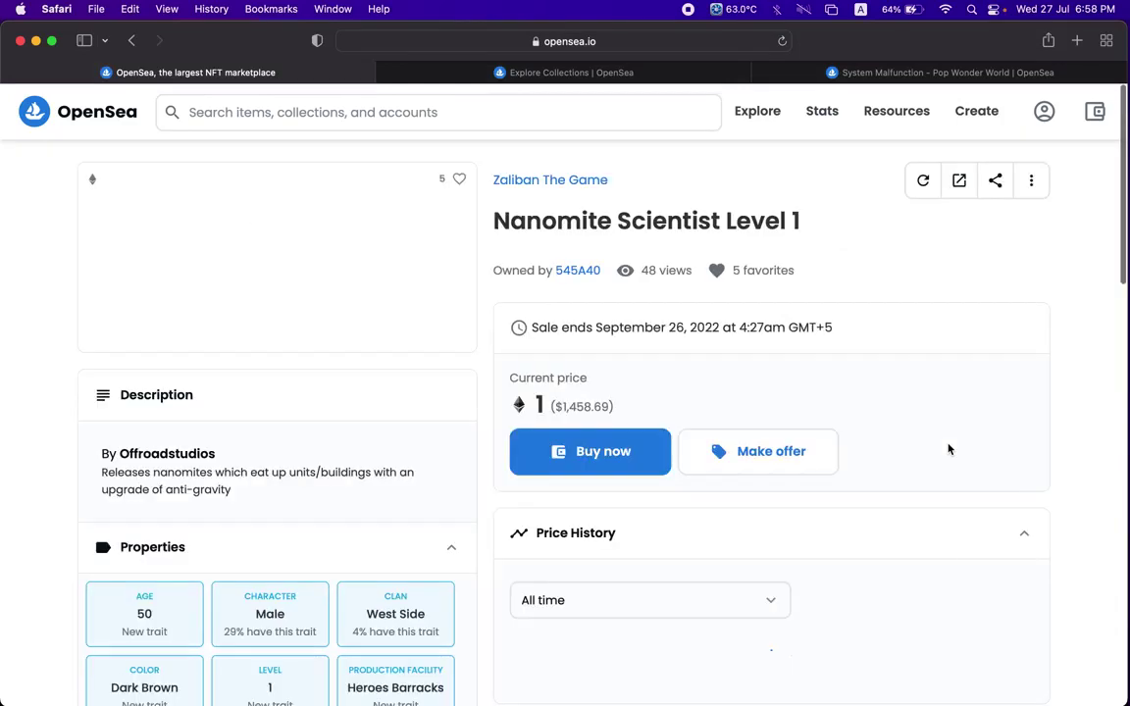
{"action": "scroll", "coordinate": [948, 449], "scroll_direction": "down", "scroll_amount": 2}
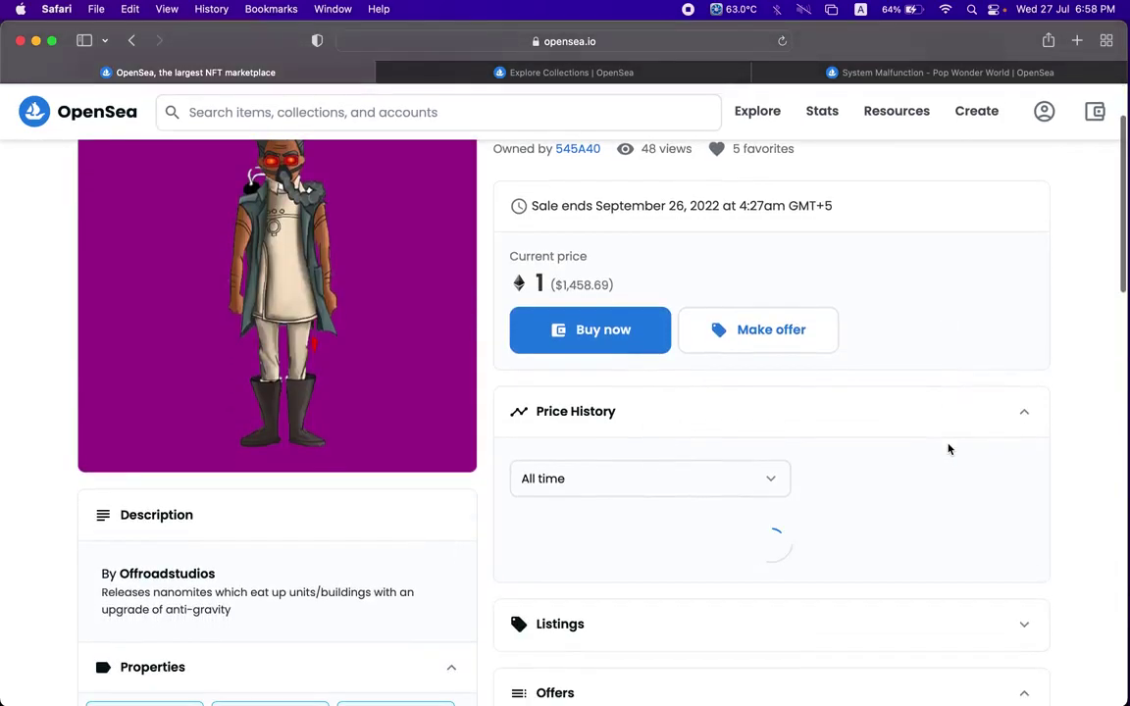
{"action": "scroll", "coordinate": [949, 449], "scroll_direction": "down", "scroll_amount": 5}
{"action": "scroll", "coordinate": [214, 429], "scroll_direction": "down", "scroll_amount": 3}
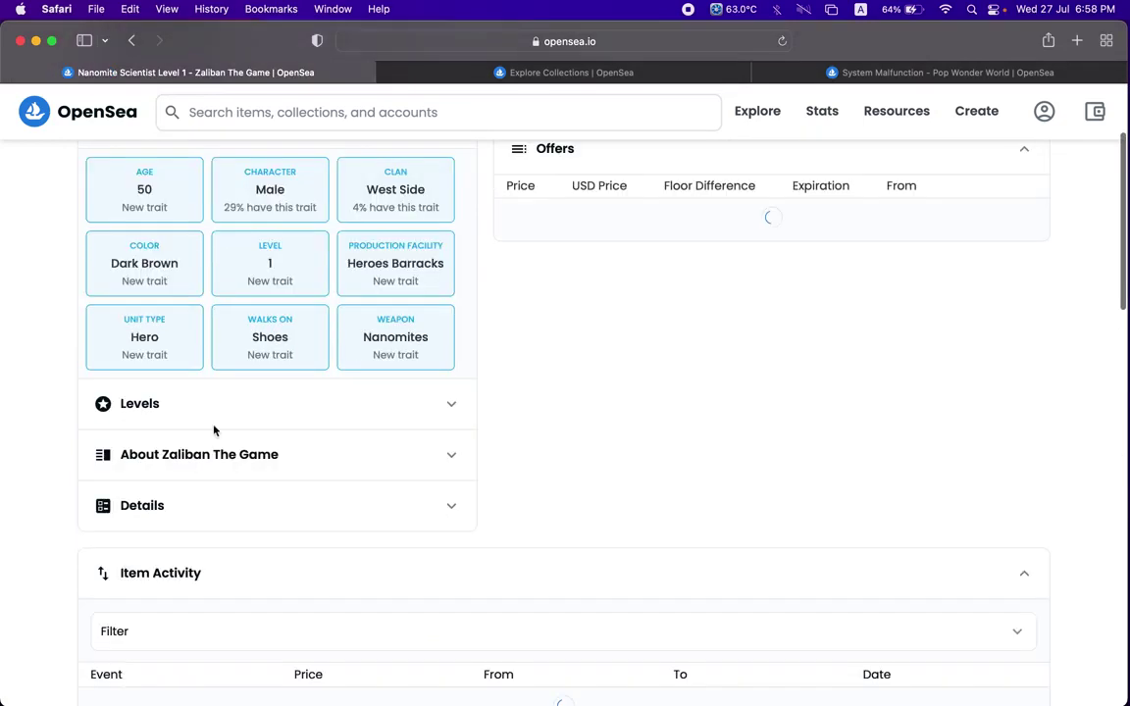
{"action": "left_click", "coordinate": [214, 504]}
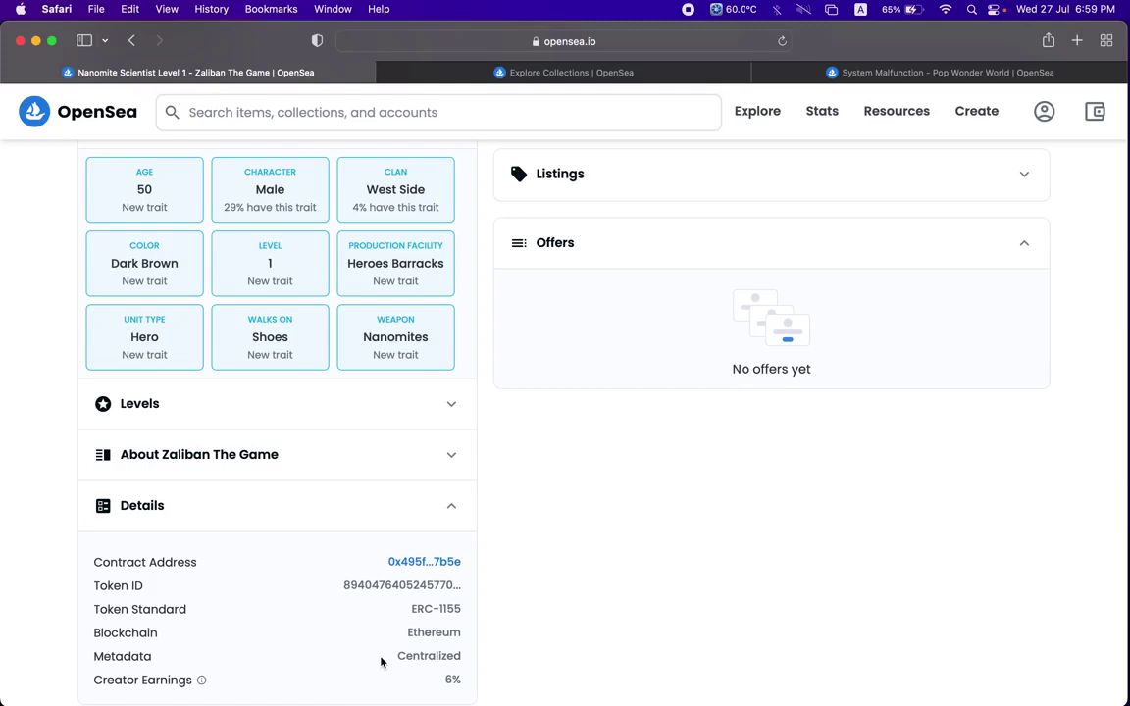
Examine the price history and item activity of Nanomite Scientist Level 1, expanding its listings and collapsing its offers.
{"action": "scroll", "coordinate": [380, 662], "scroll_direction": "up", "scroll_amount": 10}
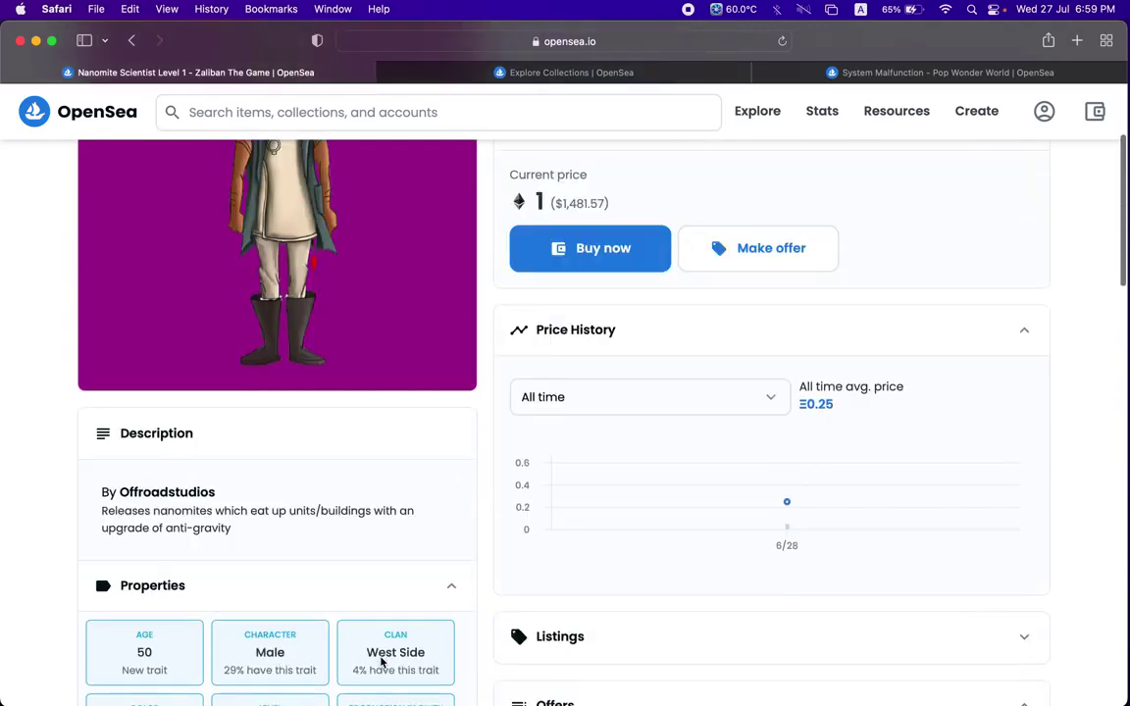
{"action": "scroll", "coordinate": [496, 547], "scroll_direction": "down", "scroll_amount": 5}
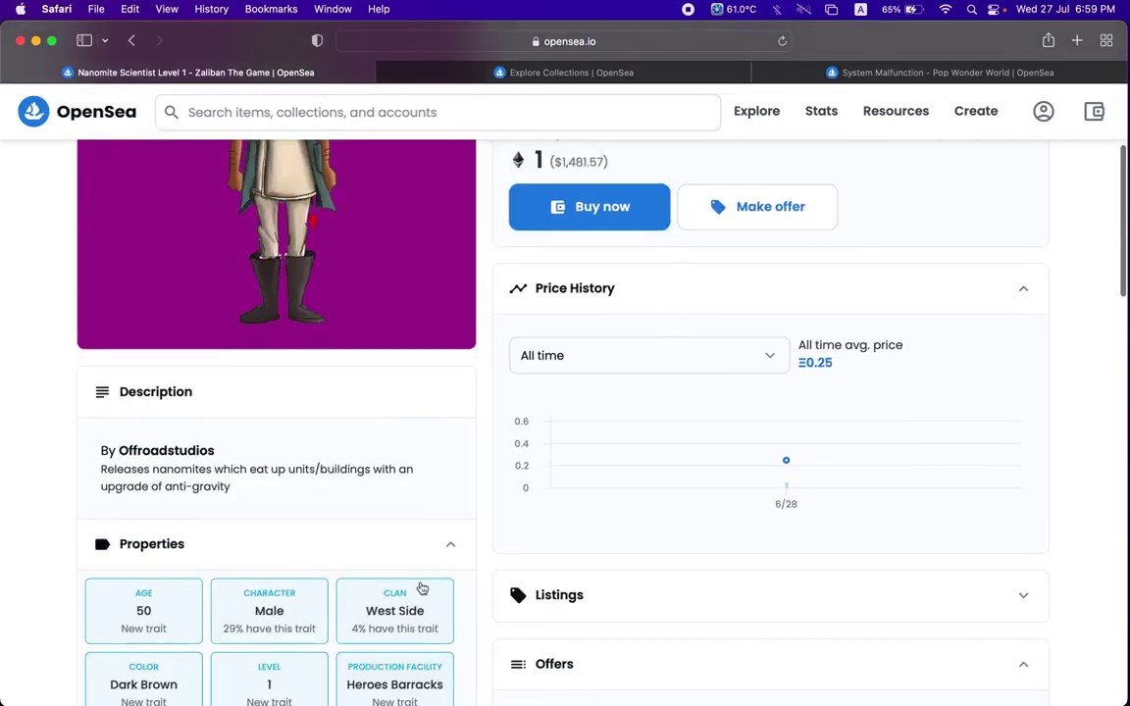
{"action": "scroll", "coordinate": [480, 582], "scroll_direction": "down", "scroll_amount": 2}
{"action": "left_click", "coordinate": [542, 569]}
{"action": "left_click", "coordinate": [560, 497]}
{"action": "scroll", "coordinate": [558, 499], "scroll_direction": "down", "scroll_amount": 5}
{"action": "scroll", "coordinate": [558, 499], "scroll_direction": "down", "scroll_amount": 8}
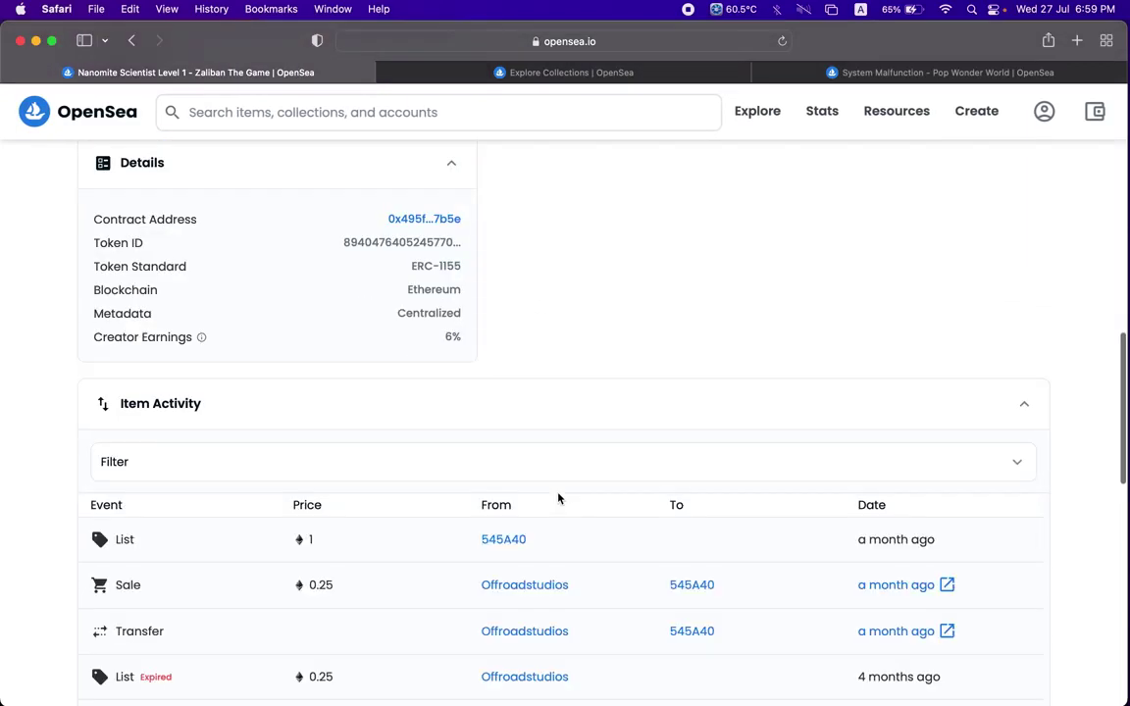
{"action": "scroll", "coordinate": [558, 499], "scroll_direction": "down", "scroll_amount": 1}
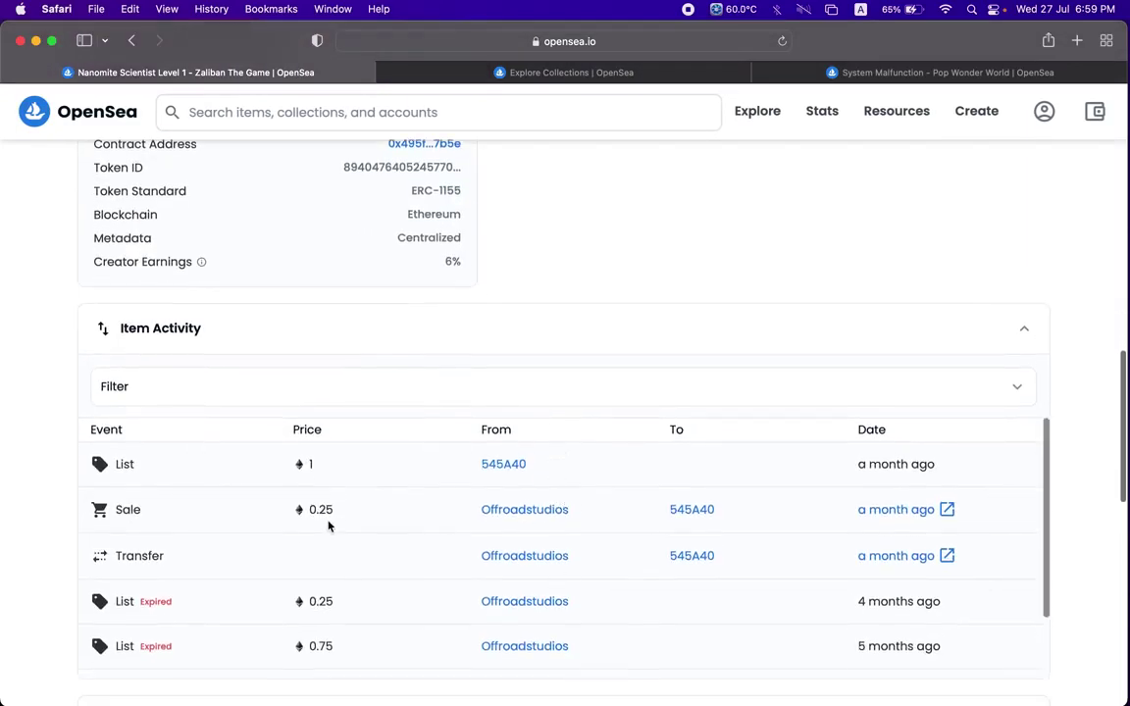
{"action": "scroll", "coordinate": [329, 524], "scroll_direction": "up", "scroll_amount": 8}
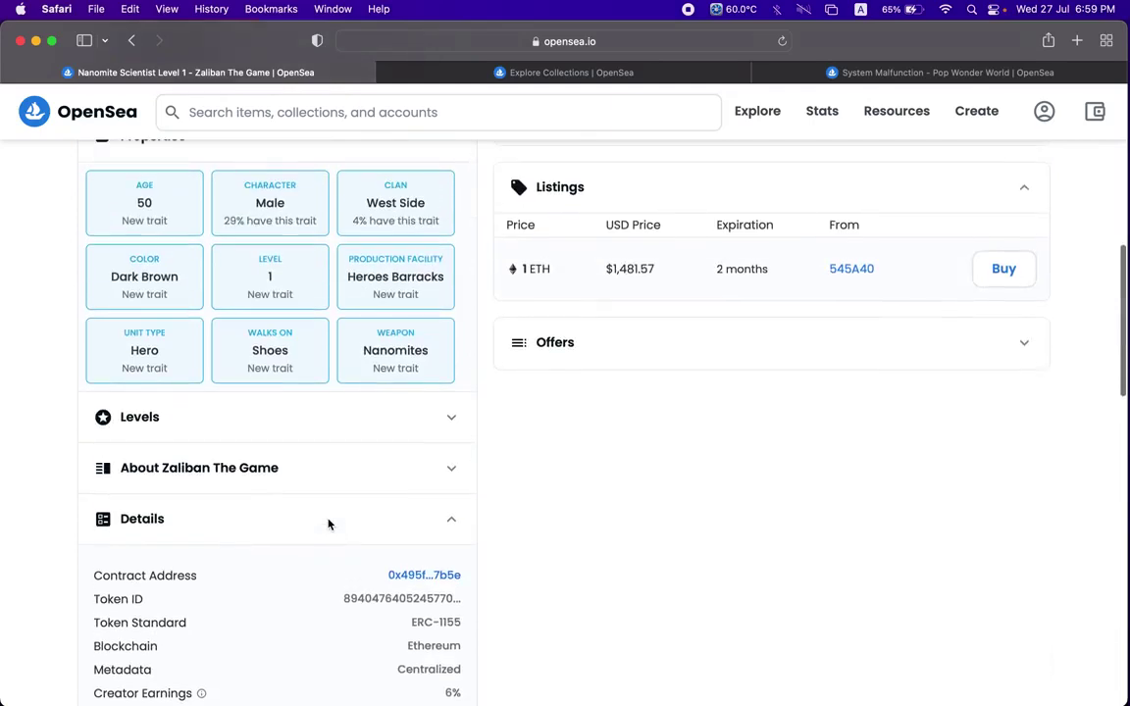
{"action": "scroll", "coordinate": [329, 524], "scroll_direction": "up", "scroll_amount": 15}
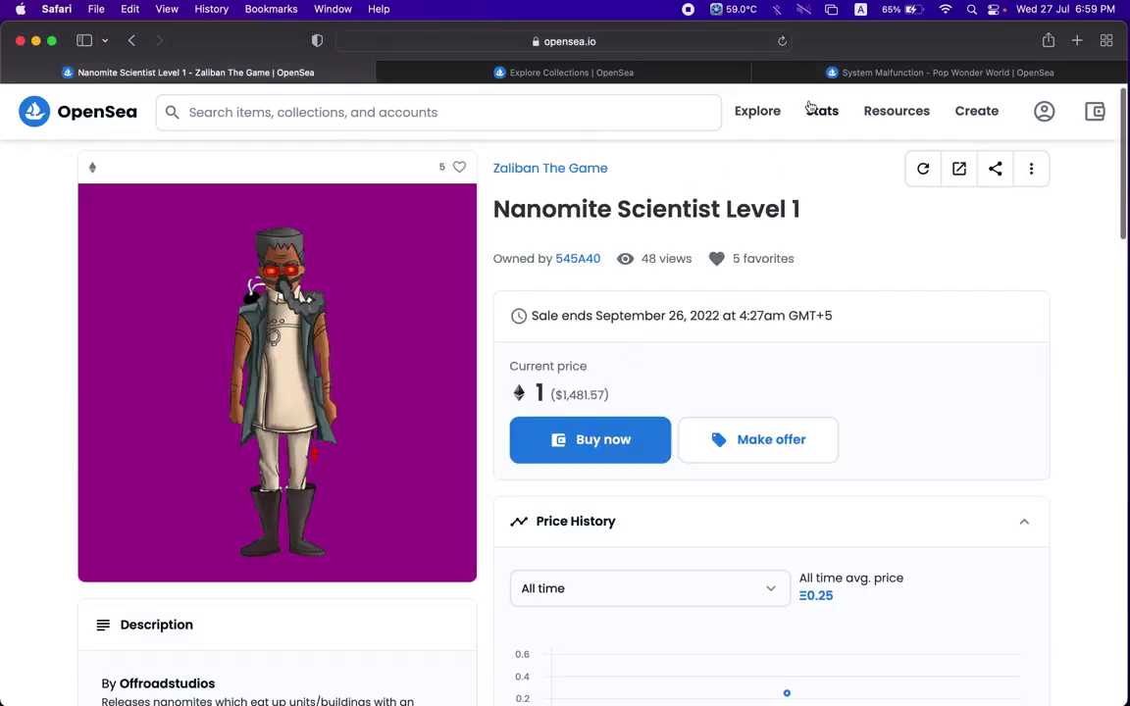
Look over the Explore, Stats and Resources options and start creating a new item.
{"action": "mouse_move", "coordinate": [818, 113]}
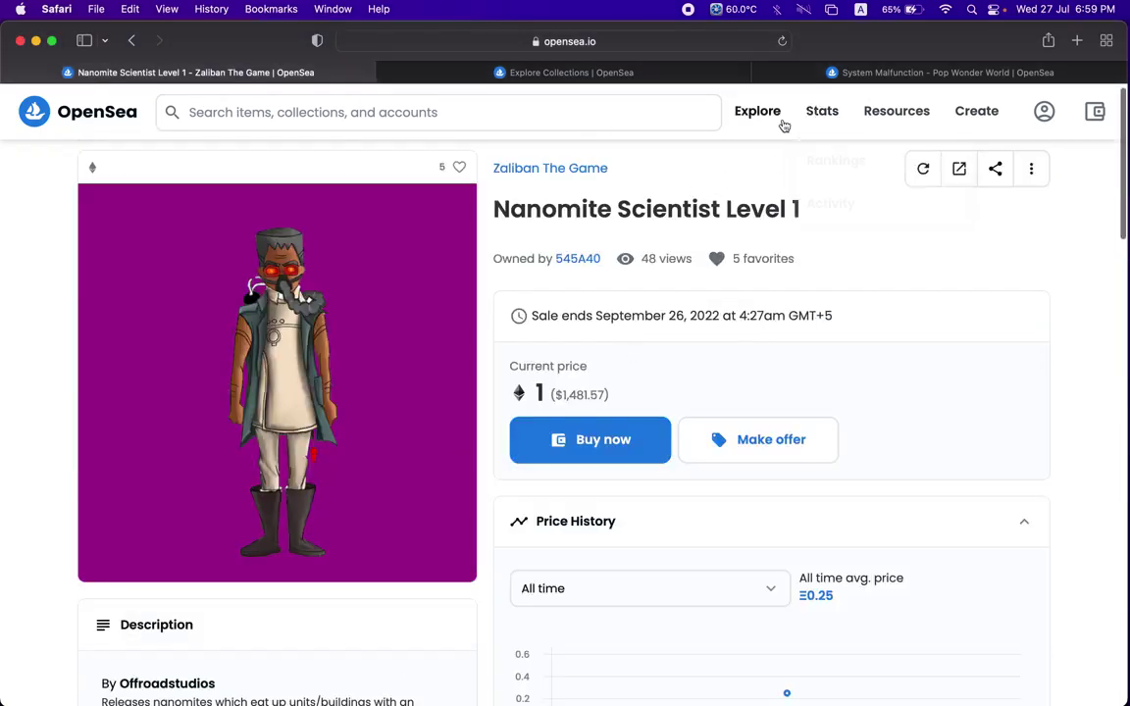
{"action": "mouse_move", "coordinate": [784, 125]}
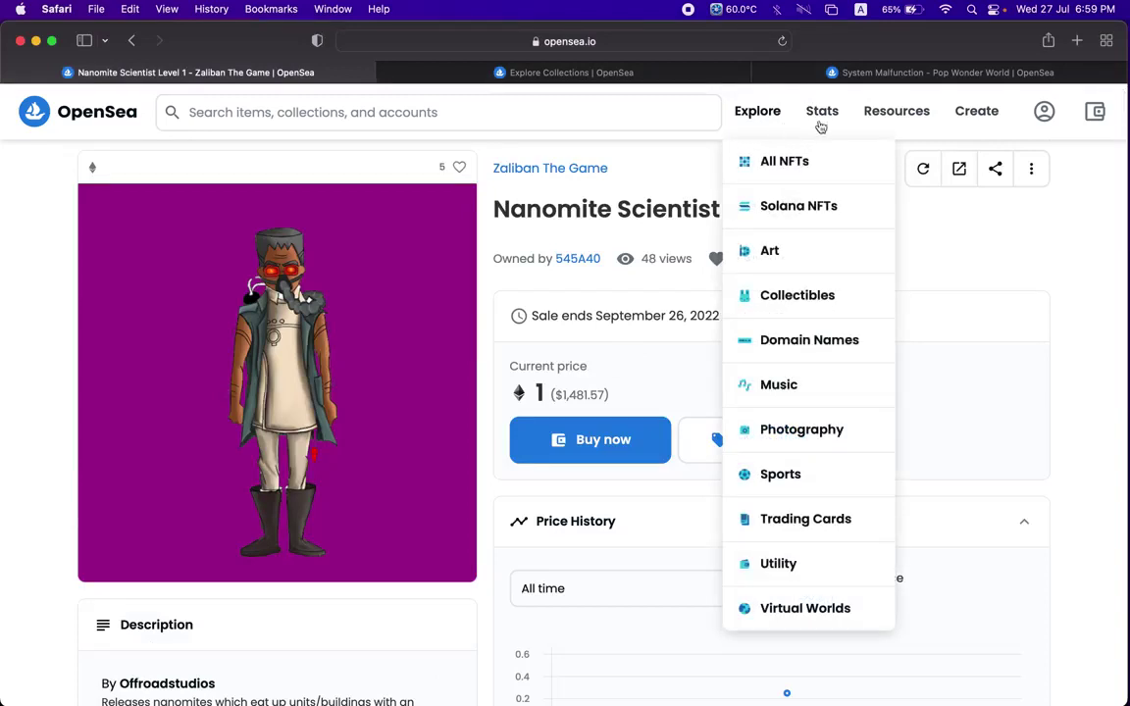
{"action": "mouse_move", "coordinate": [928, 115]}
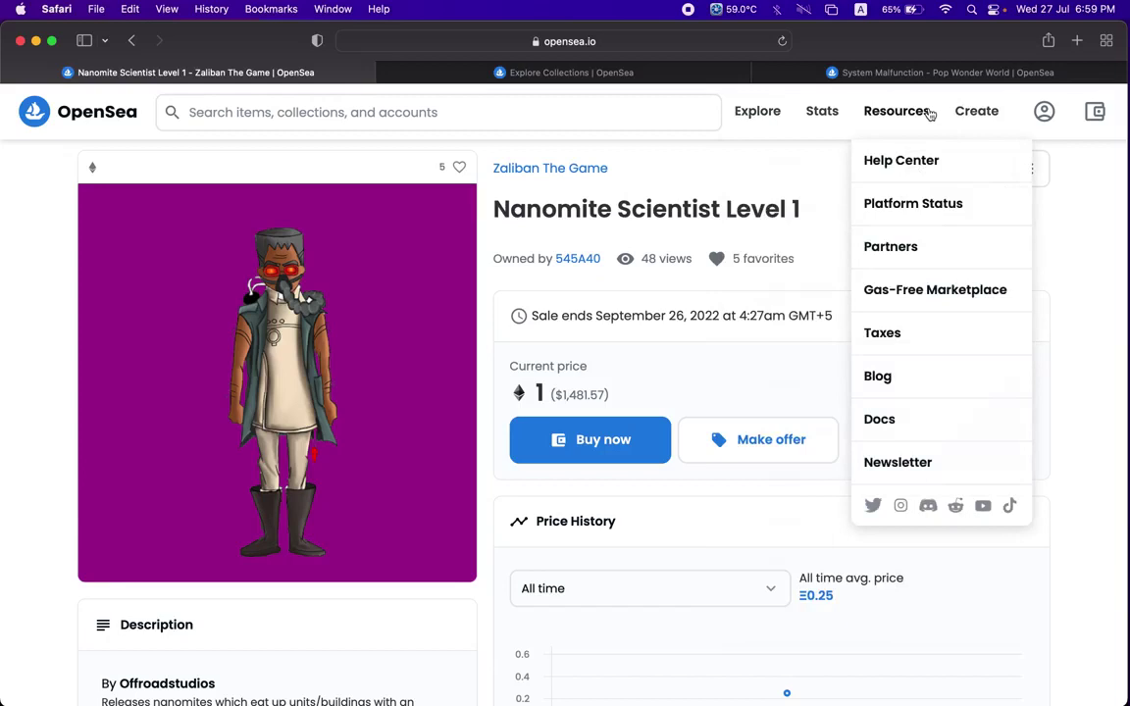
{"action": "left_click", "coordinate": [981, 119]}
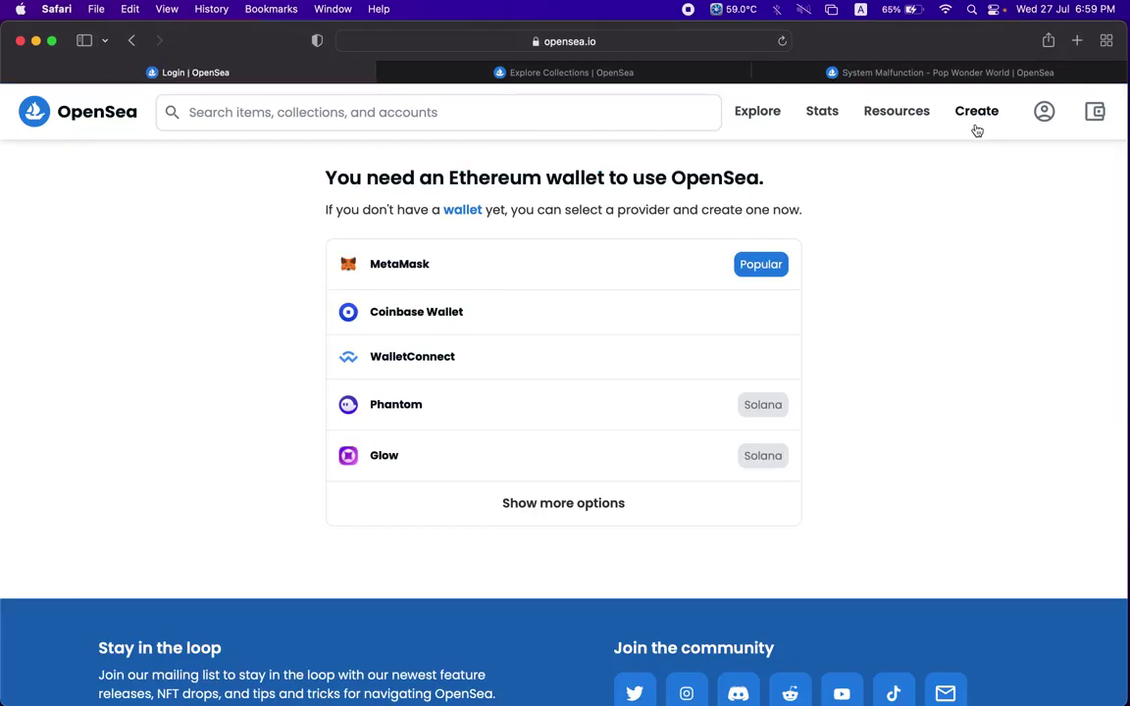
Connect through Coinbase Wallet, check the wallet overview and close it to reach the Create New Item form.
{"action": "left_click", "coordinate": [710, 307]}
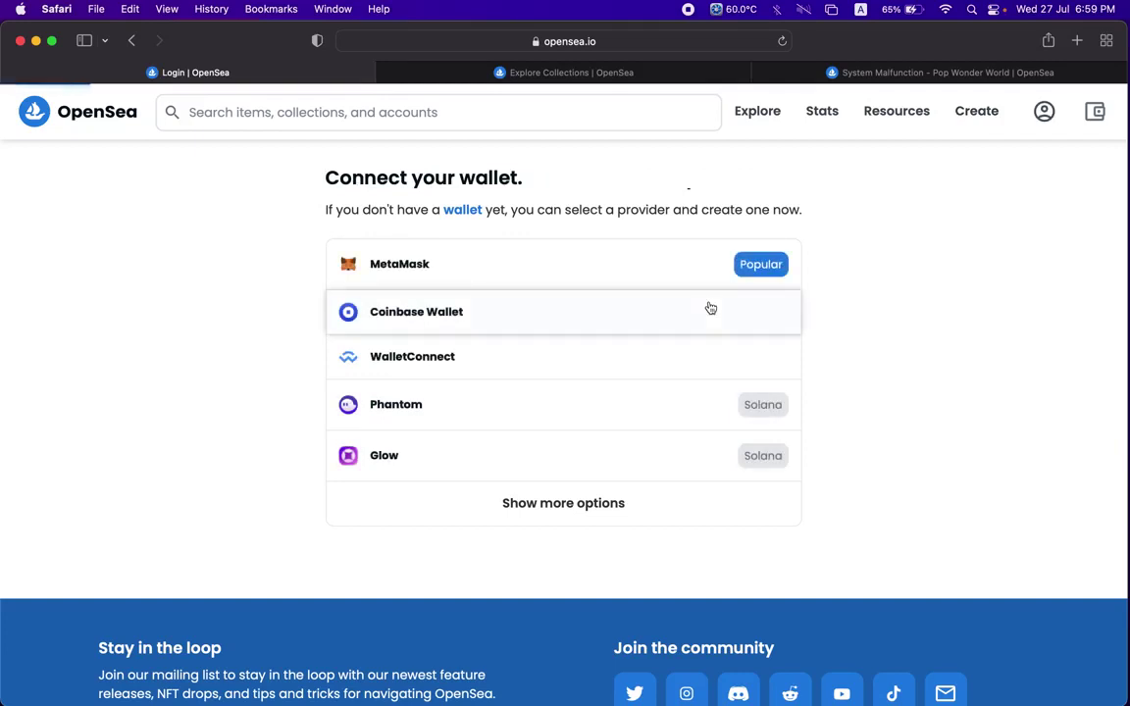
{"action": "left_click", "coordinate": [673, 314]}
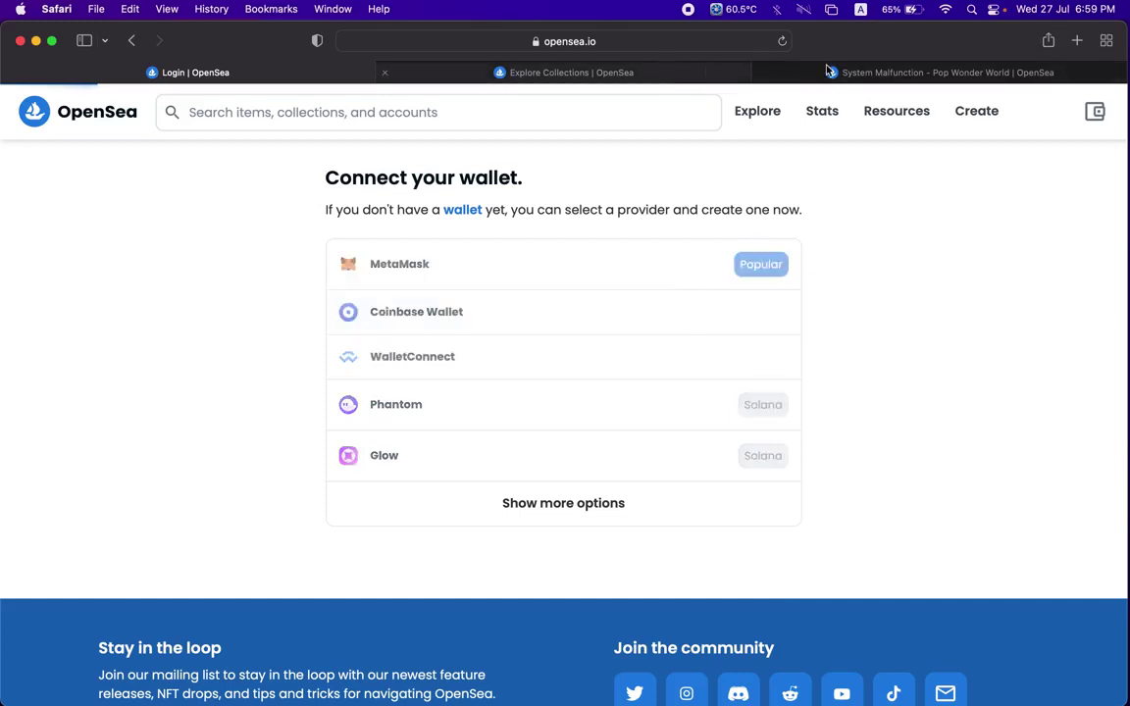
{"action": "left_click", "coordinate": [1092, 113]}
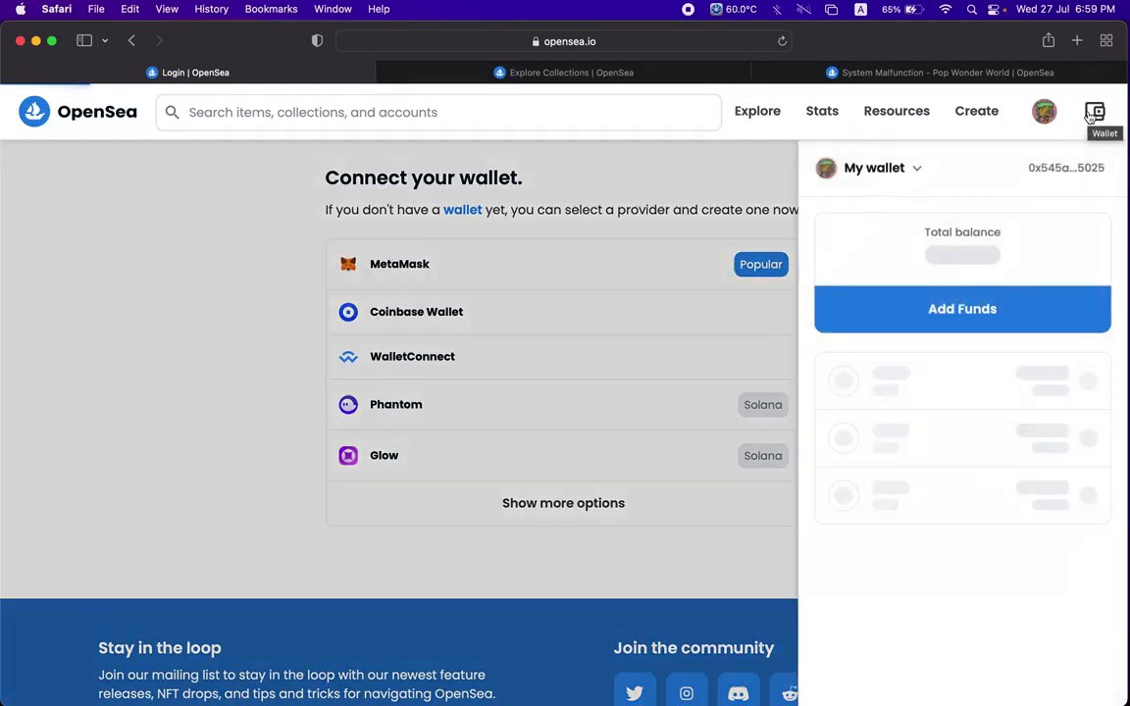
{"action": "left_click", "coordinate": [719, 191]}
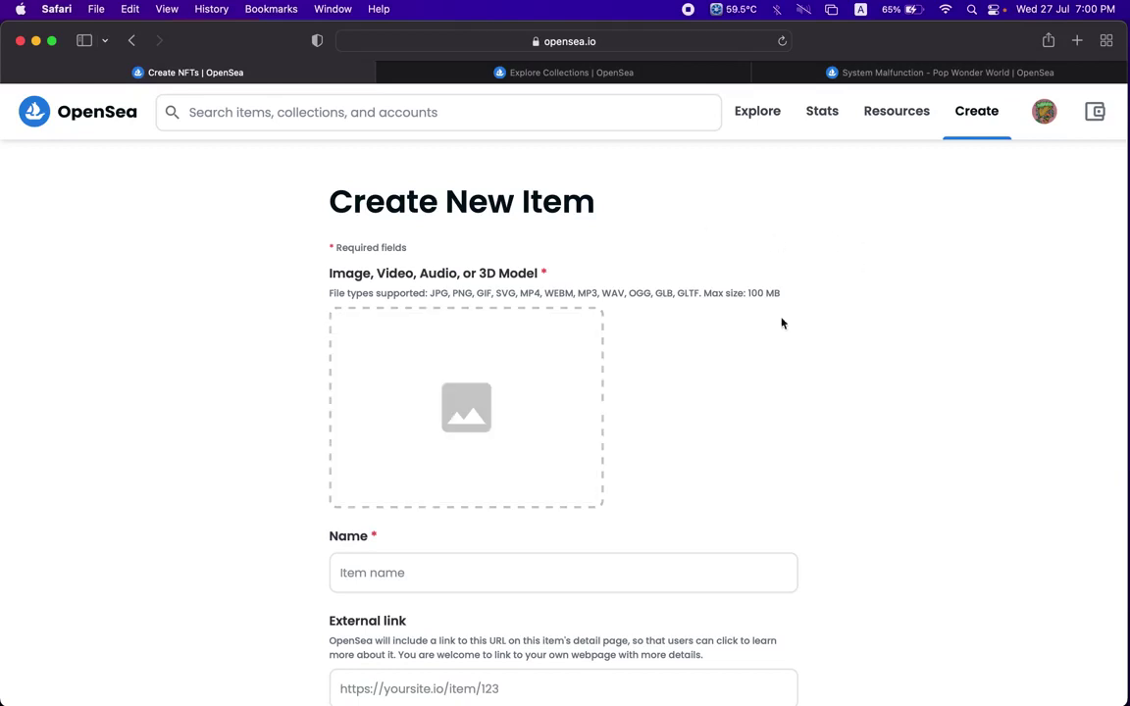
Check which collections the new item form offers and reload the form.
{"action": "scroll", "coordinate": [605, 434], "scroll_direction": "down", "scroll_amount": 5}
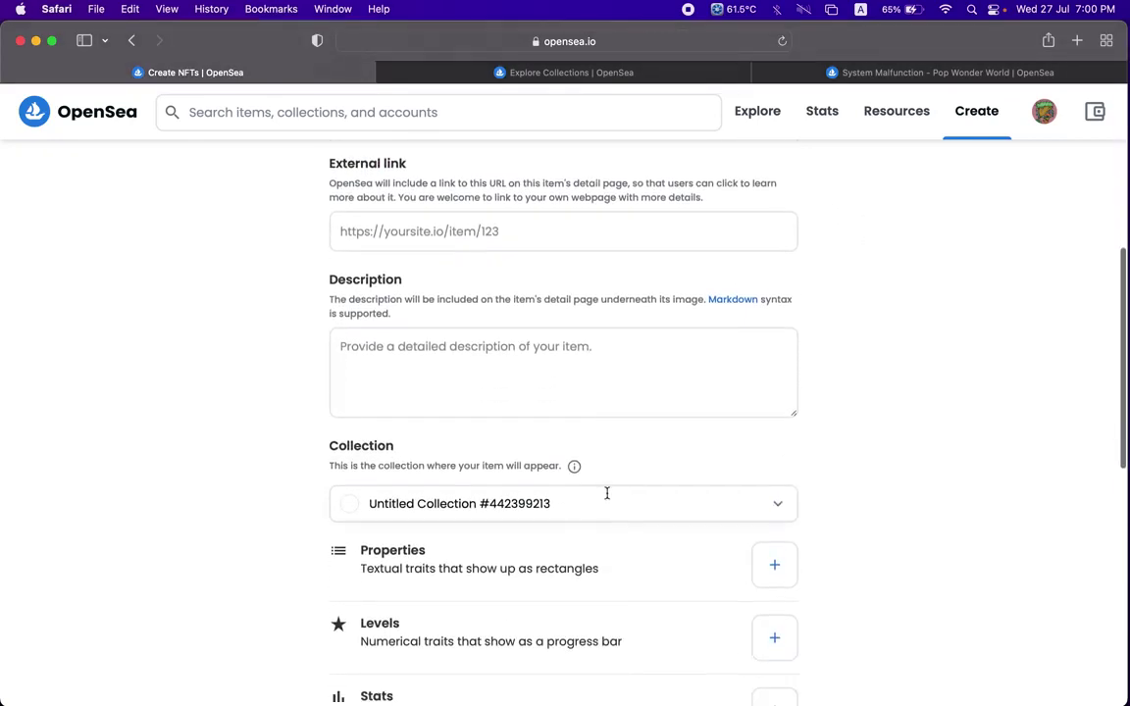
{"action": "left_click", "coordinate": [776, 498]}
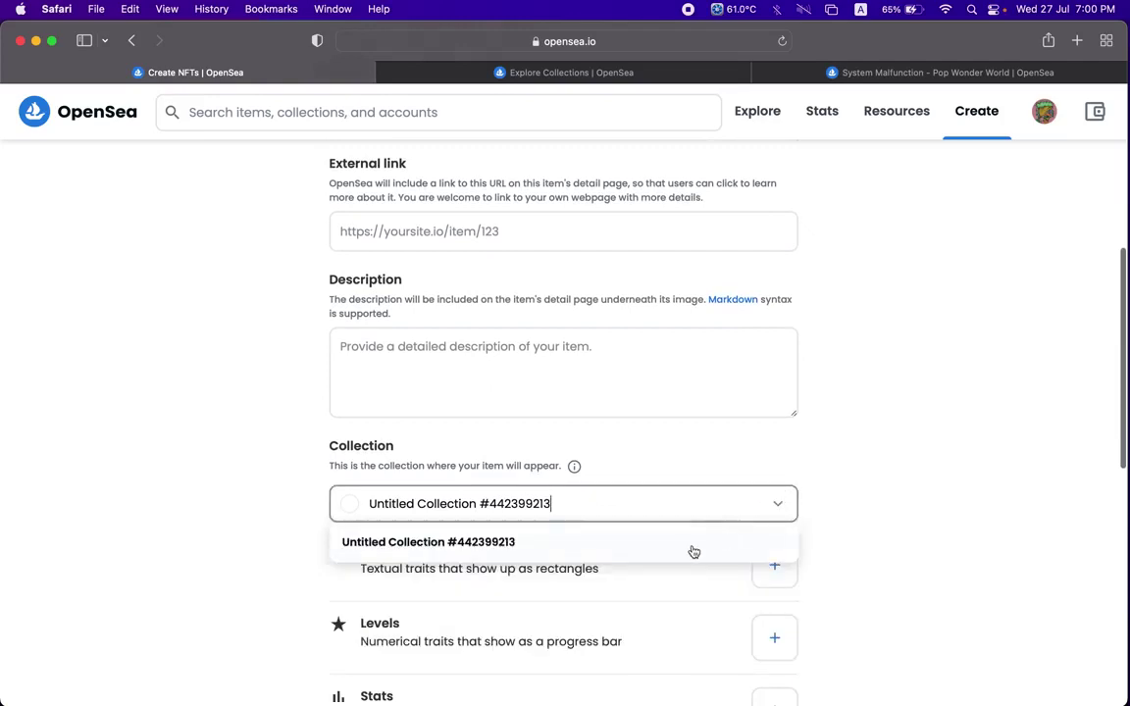
{"action": "left_click", "coordinate": [577, 593]}
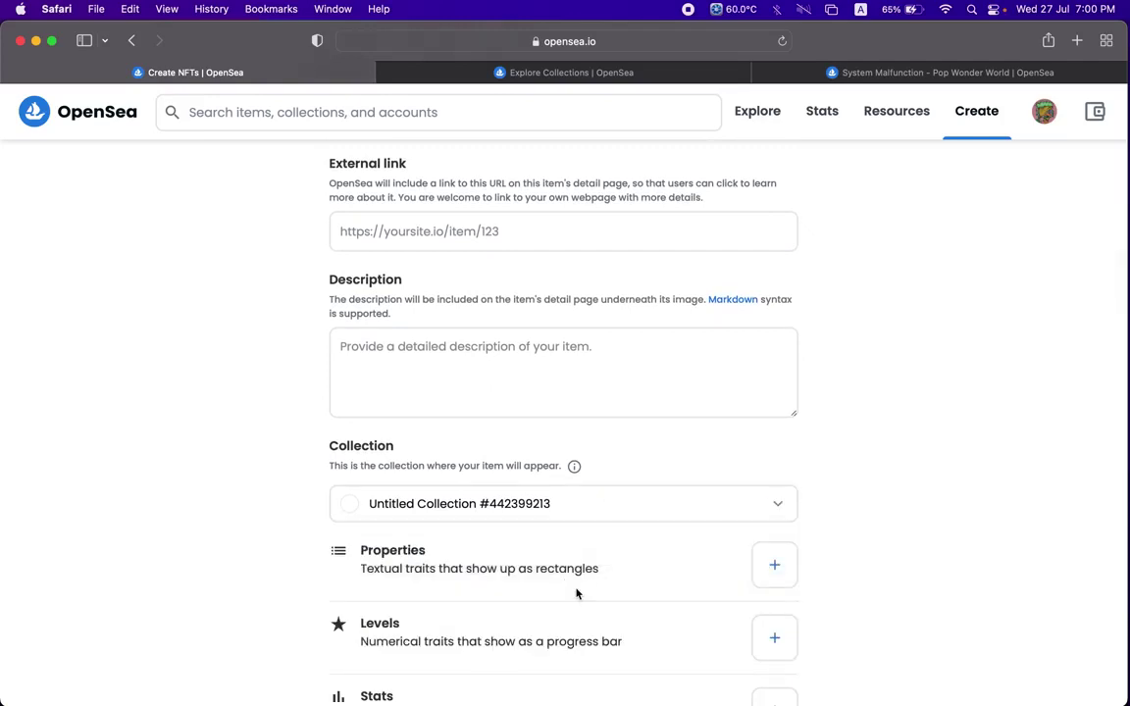
{"action": "left_click", "coordinate": [771, 494]}
{"action": "left_click", "coordinate": [979, 116]}
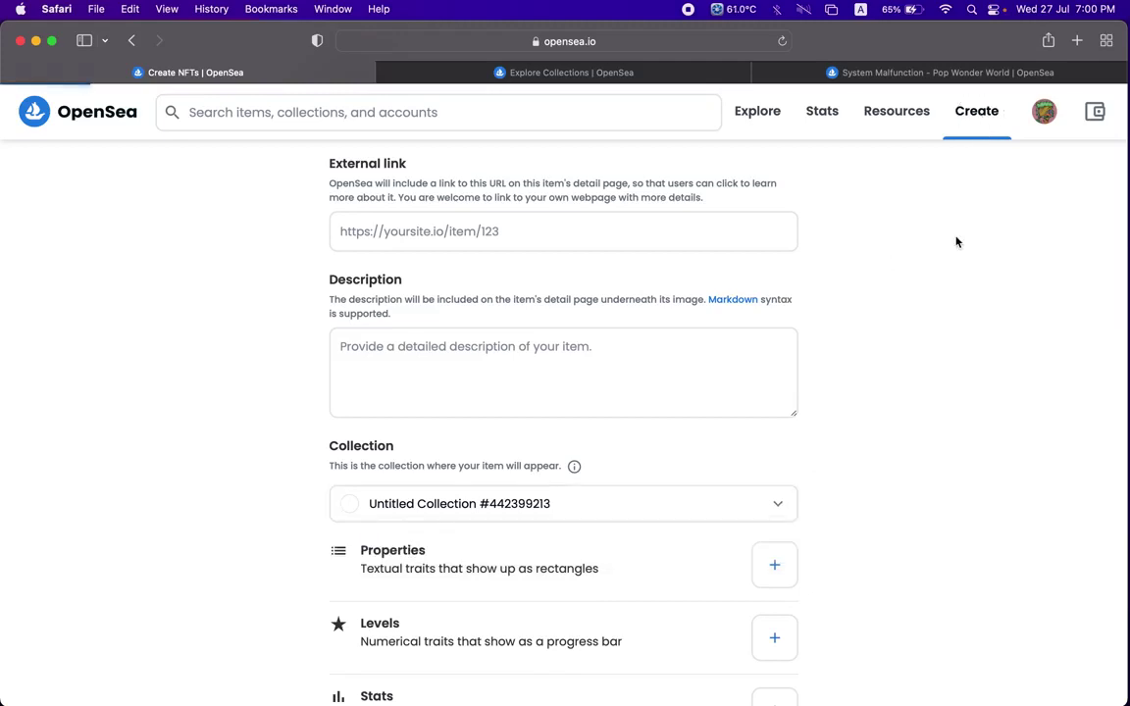
{"action": "scroll", "coordinate": [956, 242], "scroll_direction": "down", "scroll_amount": 5}
{"action": "scroll", "coordinate": [956, 242], "scroll_direction": "down", "scroll_amount": 2}
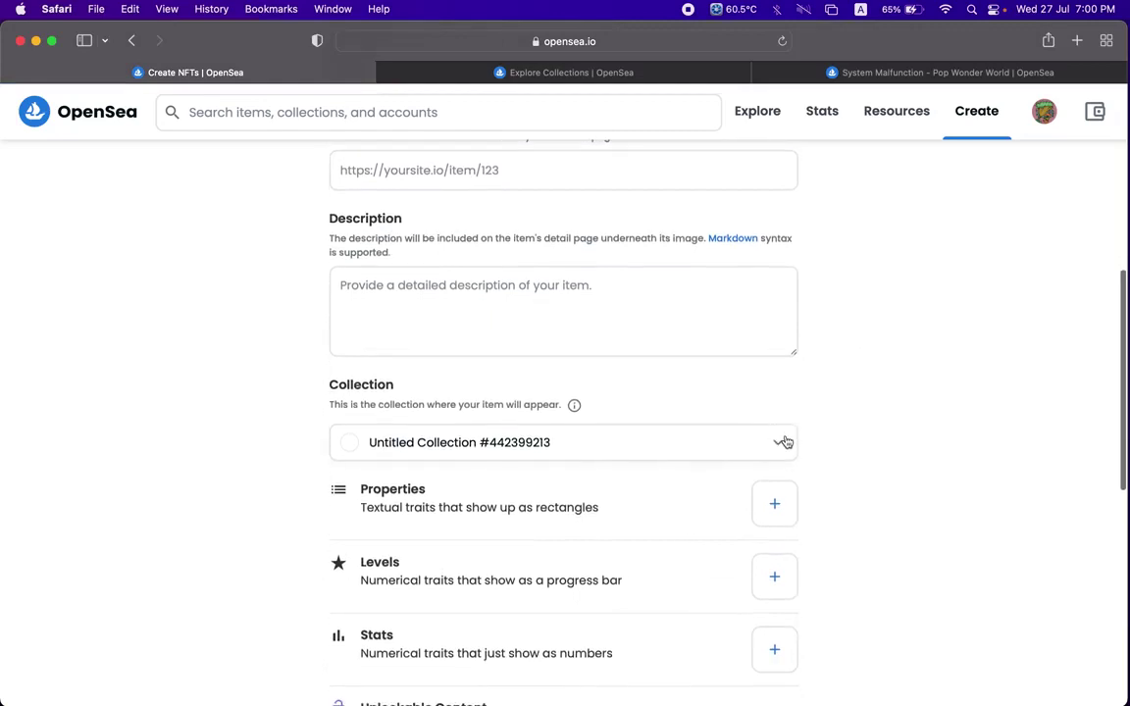
Replace the entry in the item's Collection field with "test".
{"action": "left_click", "coordinate": [784, 442]}
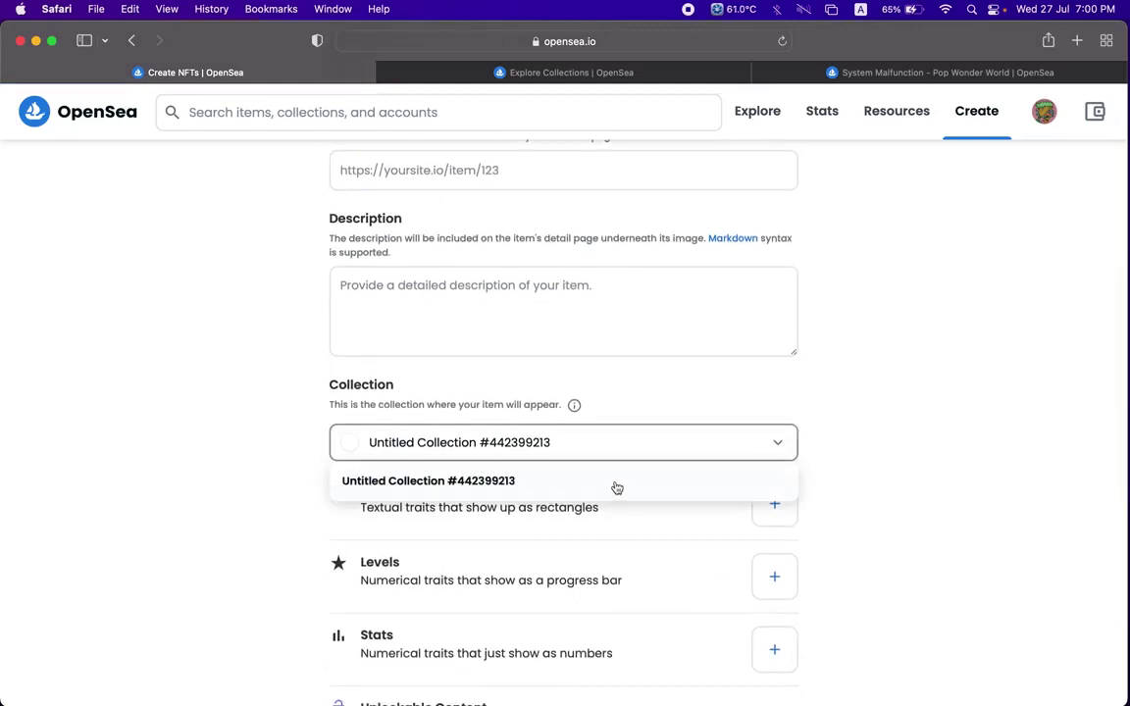
{"action": "triple_click", "coordinate": [615, 434]}
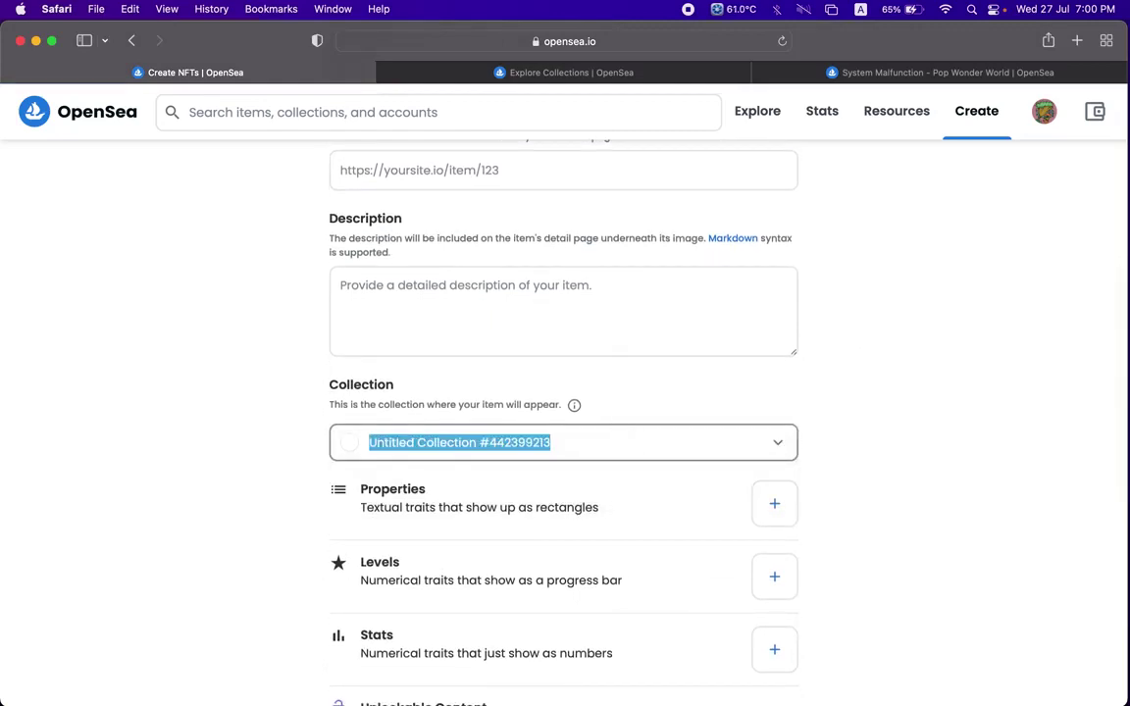
{"action": "key", "text": "BackSpace"}
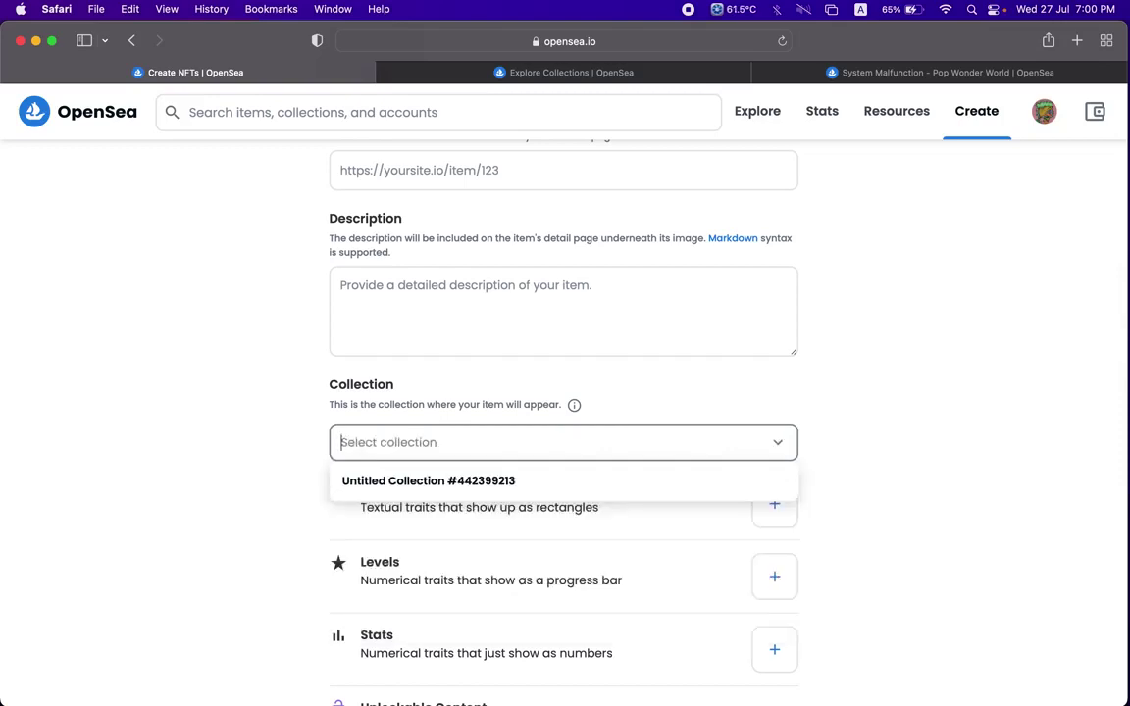
{"action": "type", "text": "tes"}
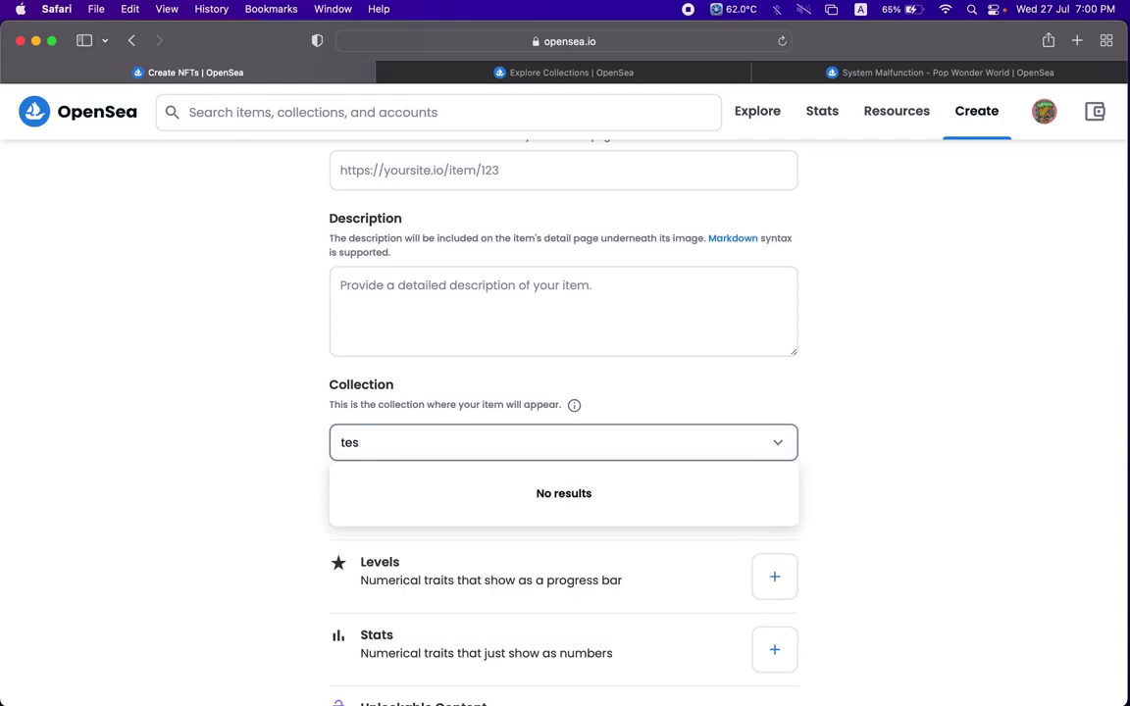
{"action": "type", "text": "t"}
{"action": "left_click", "coordinate": [759, 406]}
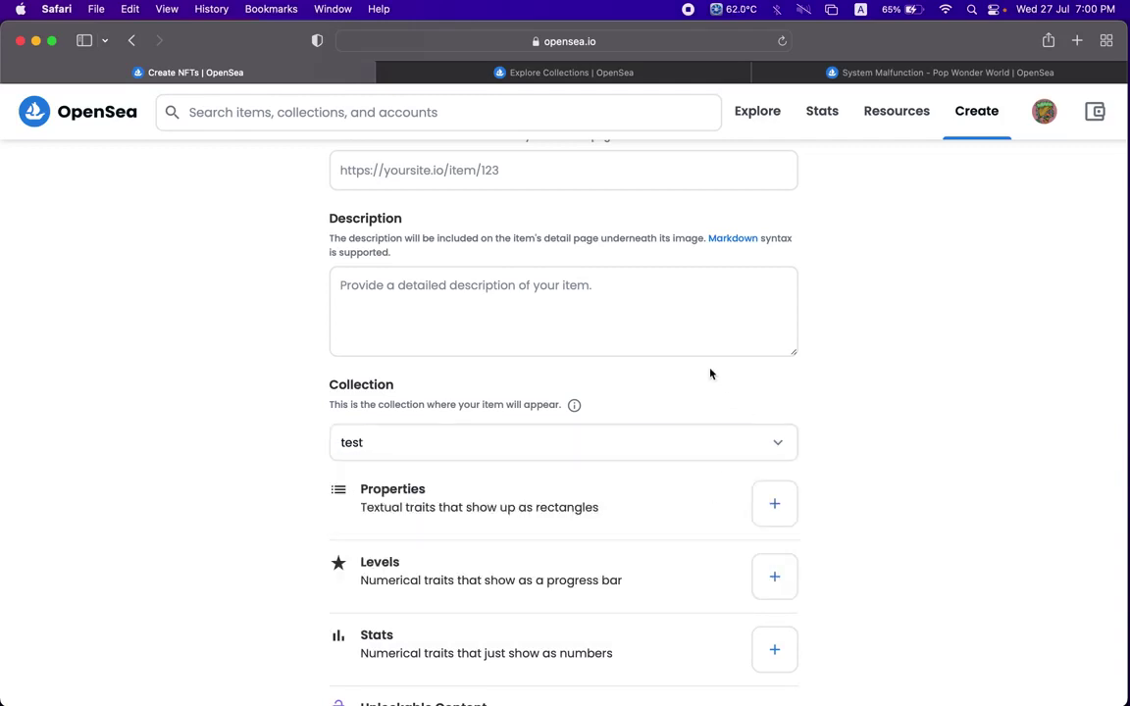
Upload Untitled-1.png from the Pictures folder as the item's media and name the item "test1".
{"action": "scroll", "coordinate": [587, 278], "scroll_direction": "up", "scroll_amount": 10}
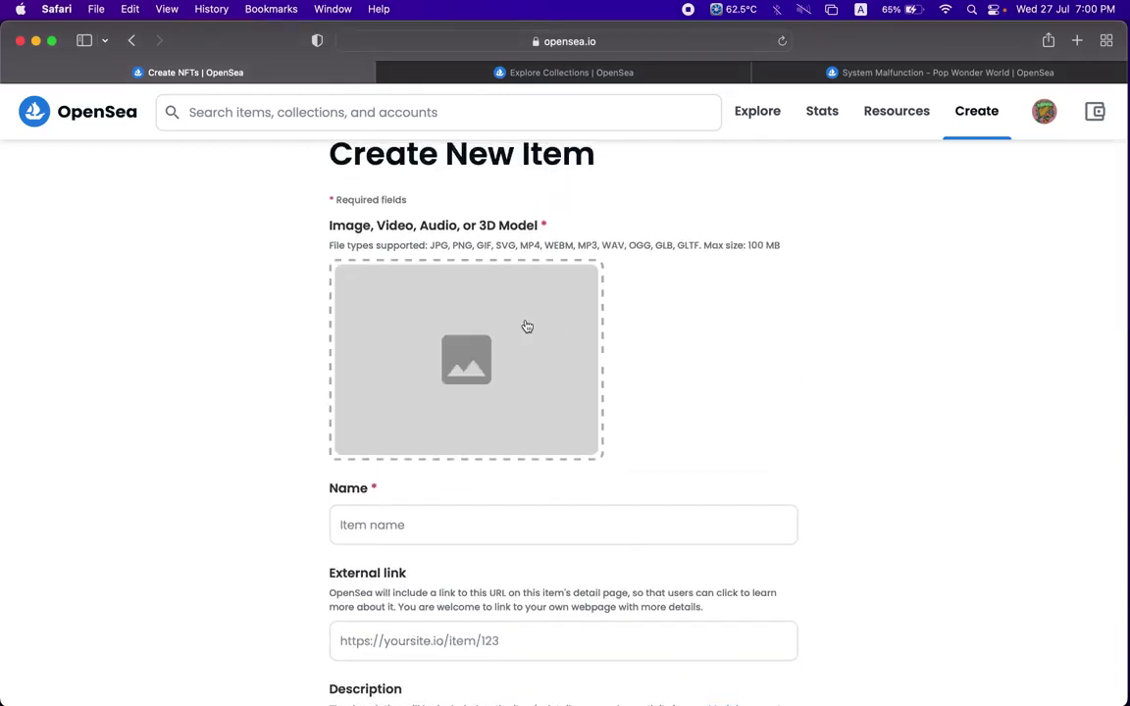
{"action": "left_click", "coordinate": [481, 367]}
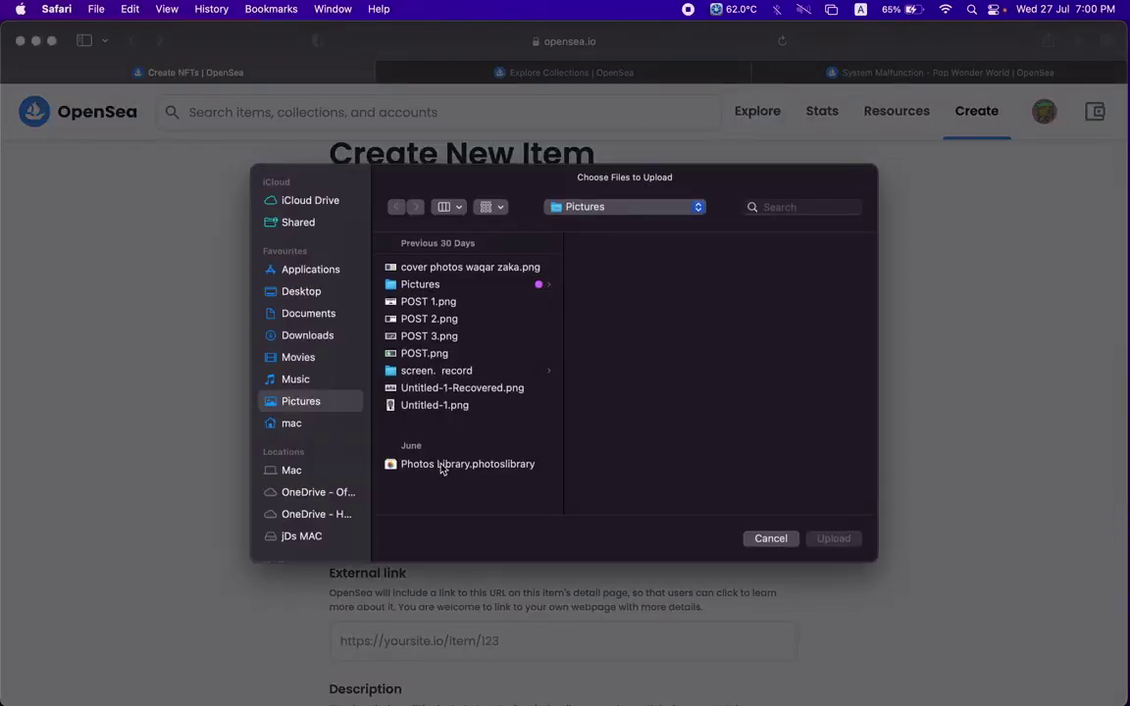
{"action": "left_click", "coordinate": [459, 405]}
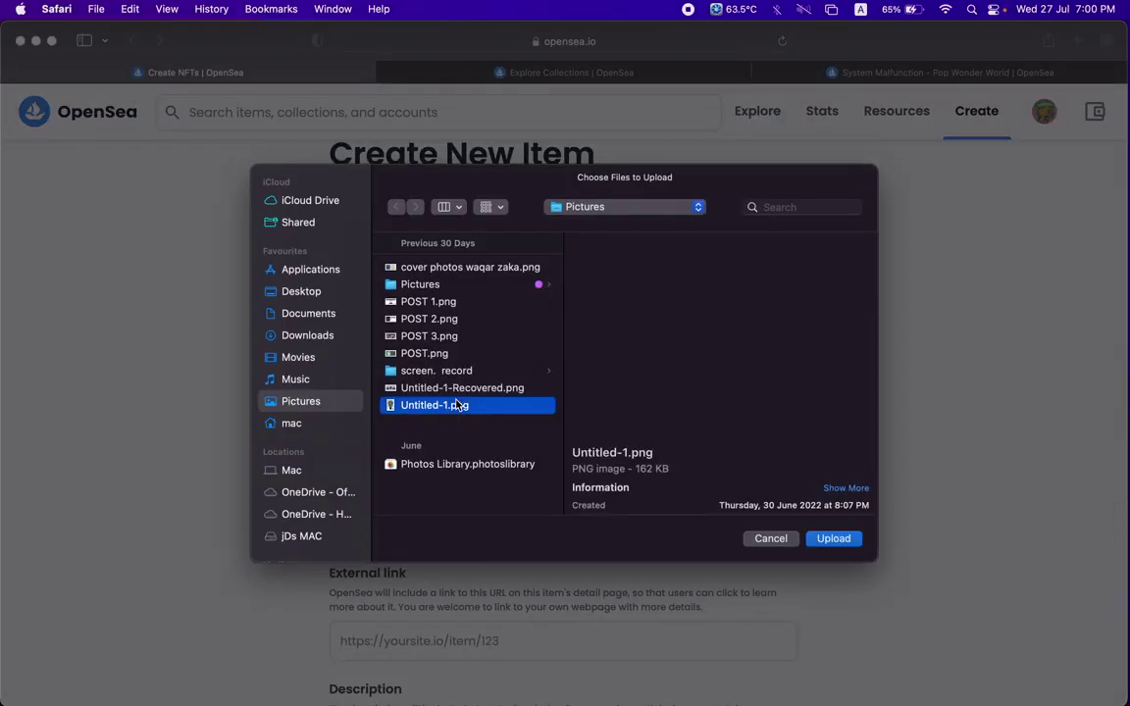
{"action": "double_click", "coordinate": [457, 404]}
{"action": "left_click", "coordinate": [424, 530]}
{"action": "type", "text": "test1"}
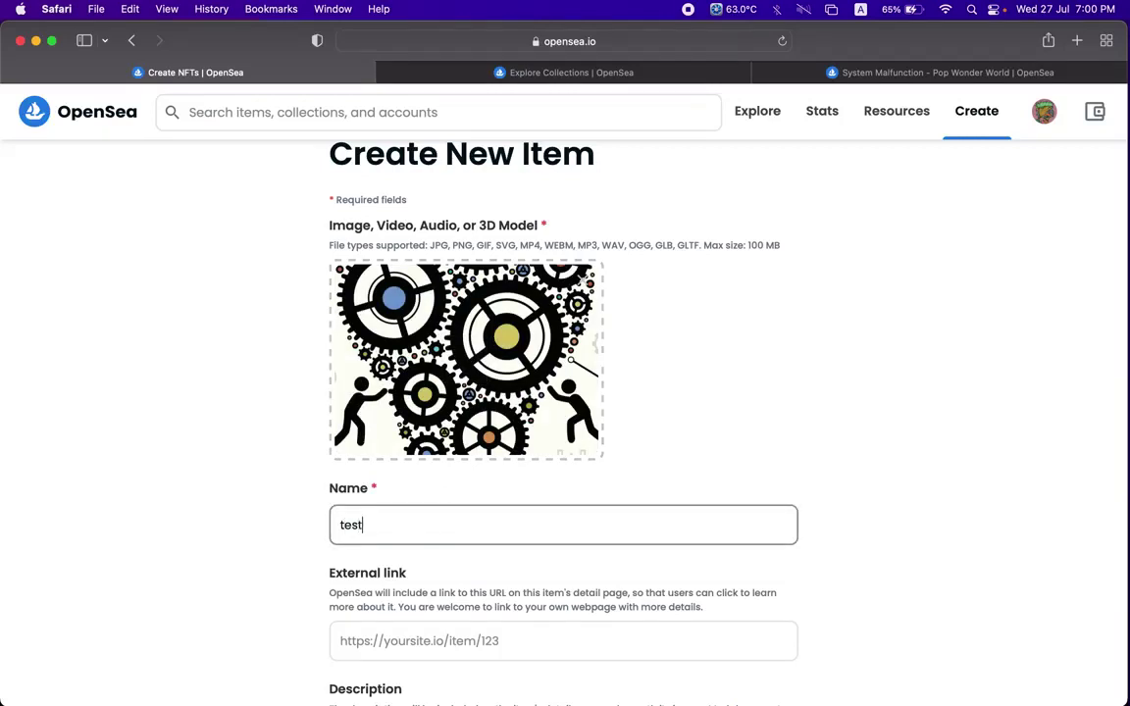
{"action": "left_click", "coordinate": [420, 641]}
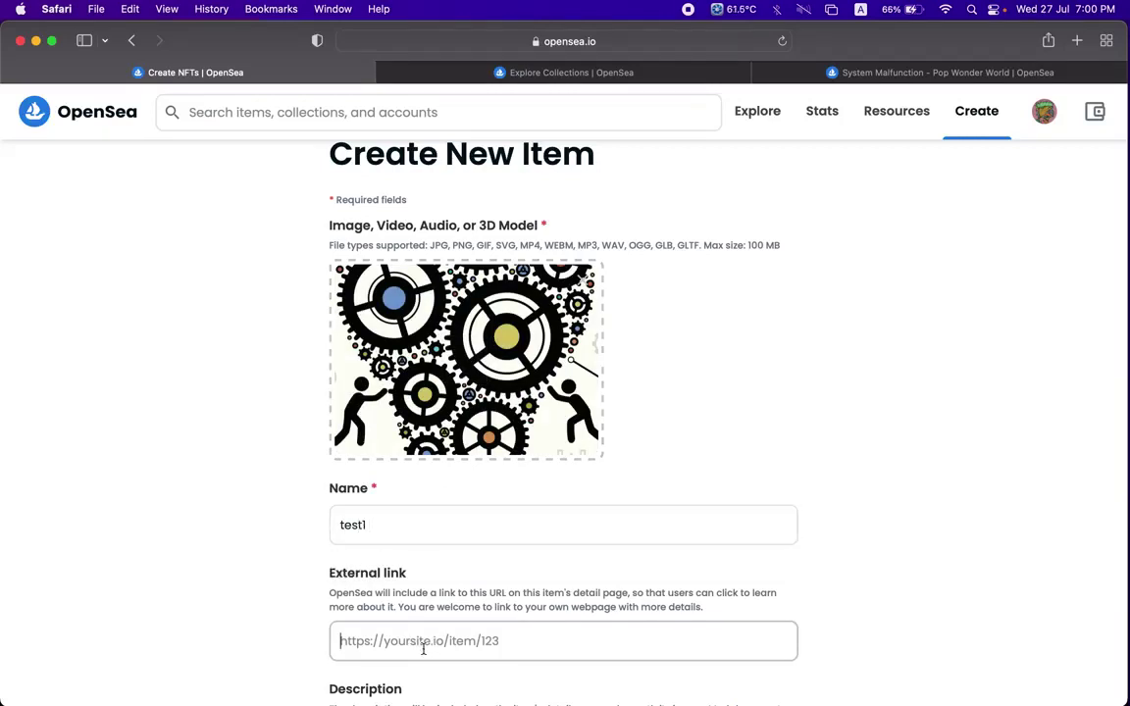
{"action": "scroll", "coordinate": [424, 648], "scroll_direction": "down", "scroll_amount": 1}
{"action": "type", "text": "www"}
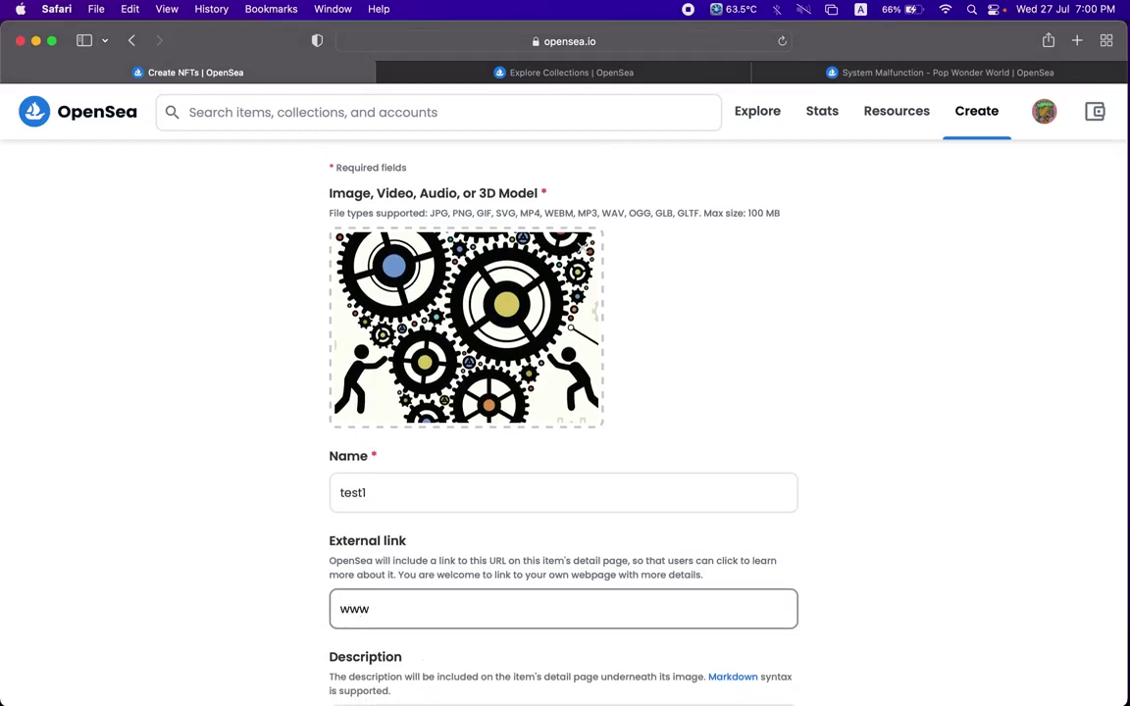
{"action": "type", "text": ".waqarzaka.net"}
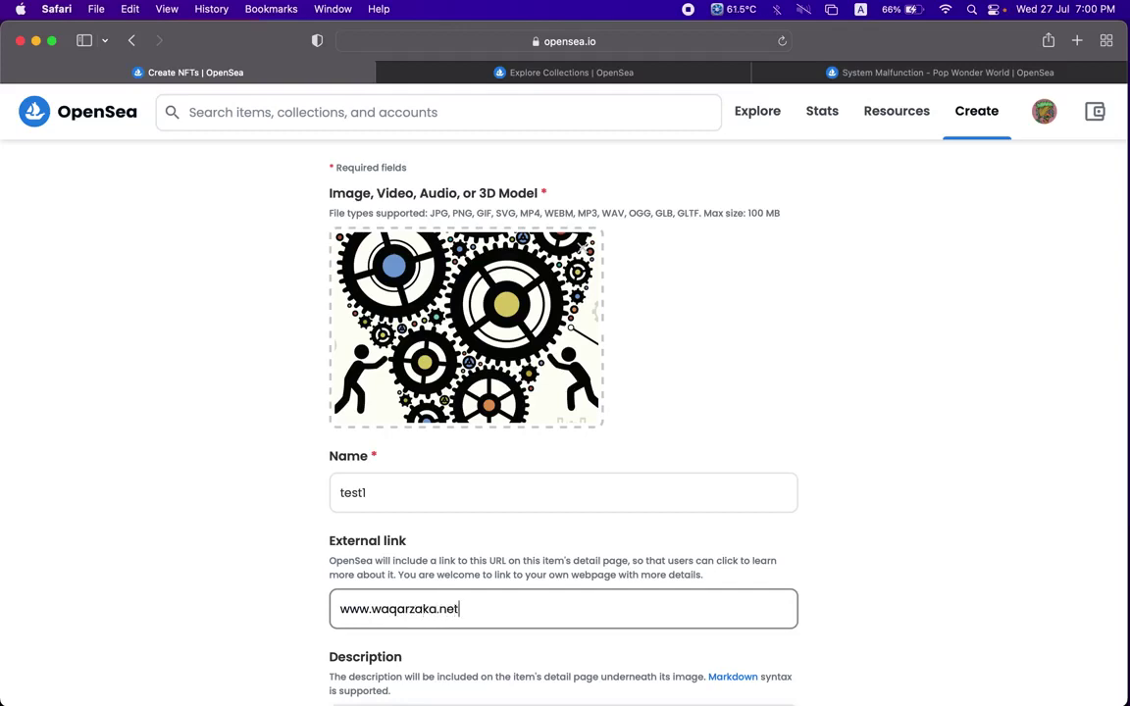
{"action": "scroll", "coordinate": [426, 666], "scroll_direction": "down", "scroll_amount": 1}
{"action": "scroll", "coordinate": [425, 666], "scroll_direction": "down", "scroll_amount": 3}
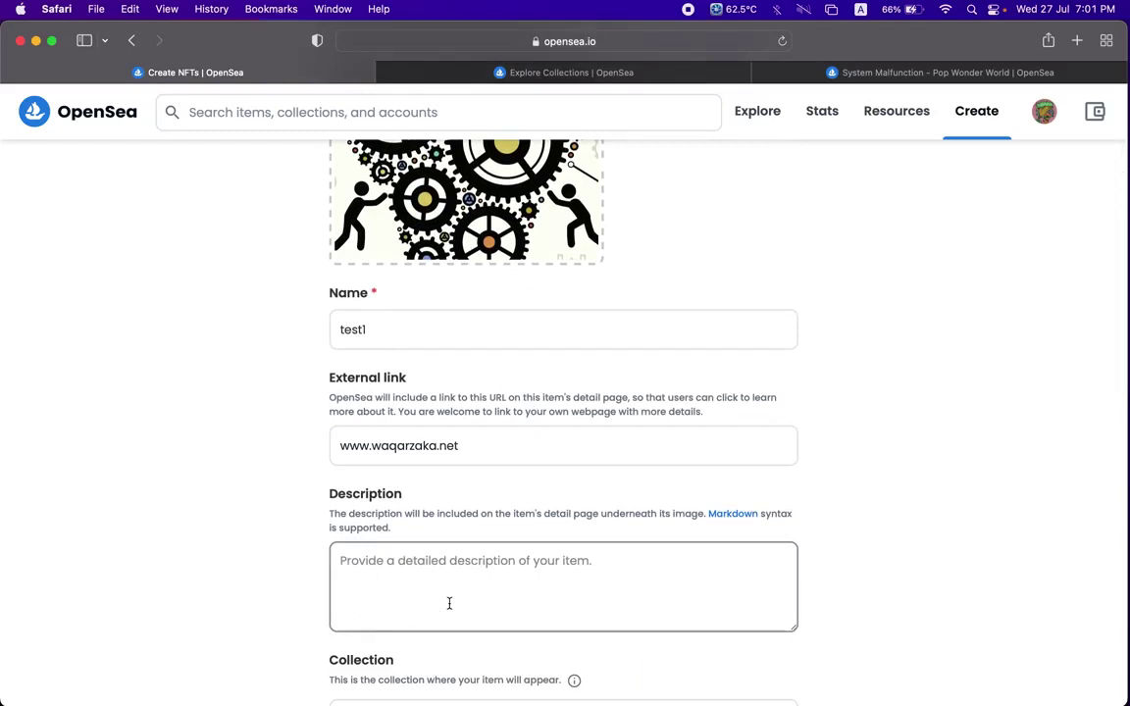
{"action": "type", "text": "random test"}
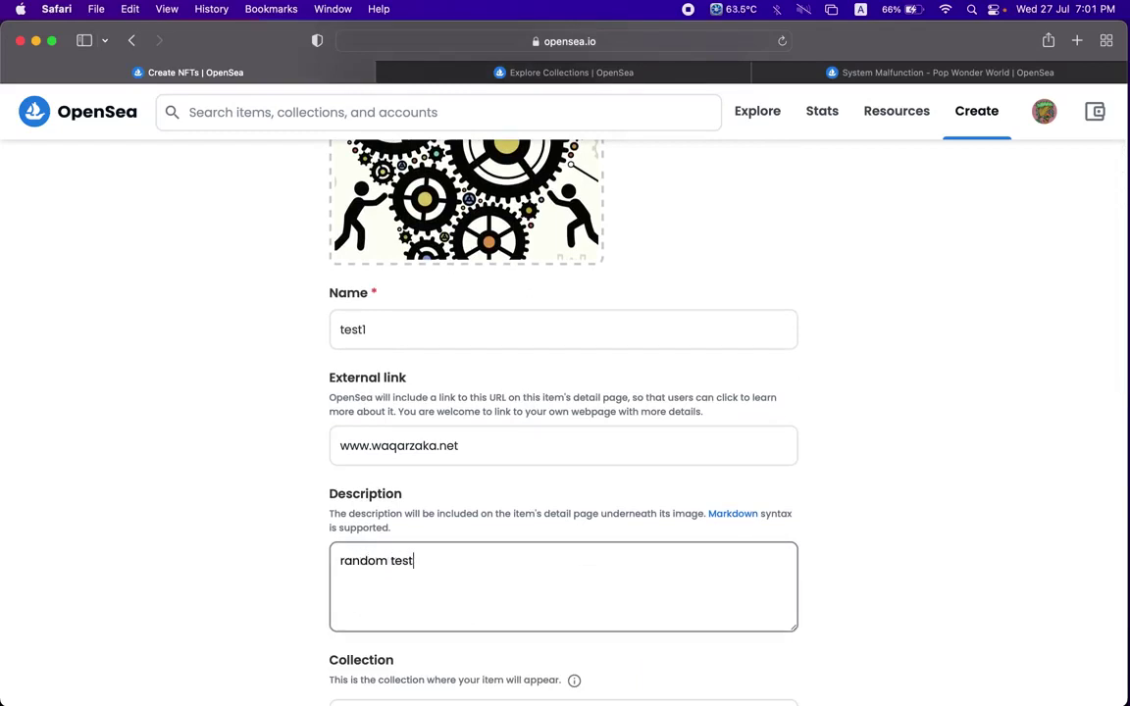
Add a property to the item with type "color" and name "red".
{"action": "scroll", "coordinate": [459, 623], "scroll_direction": "down", "scroll_amount": 5}
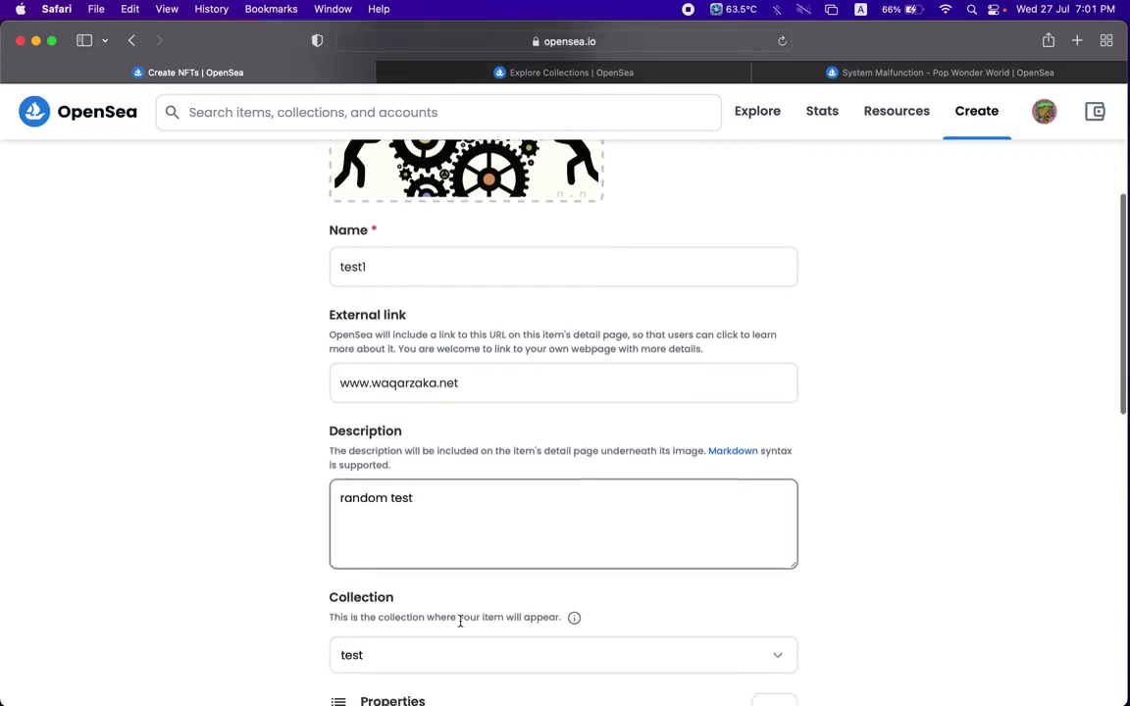
{"action": "left_click", "coordinate": [791, 518]}
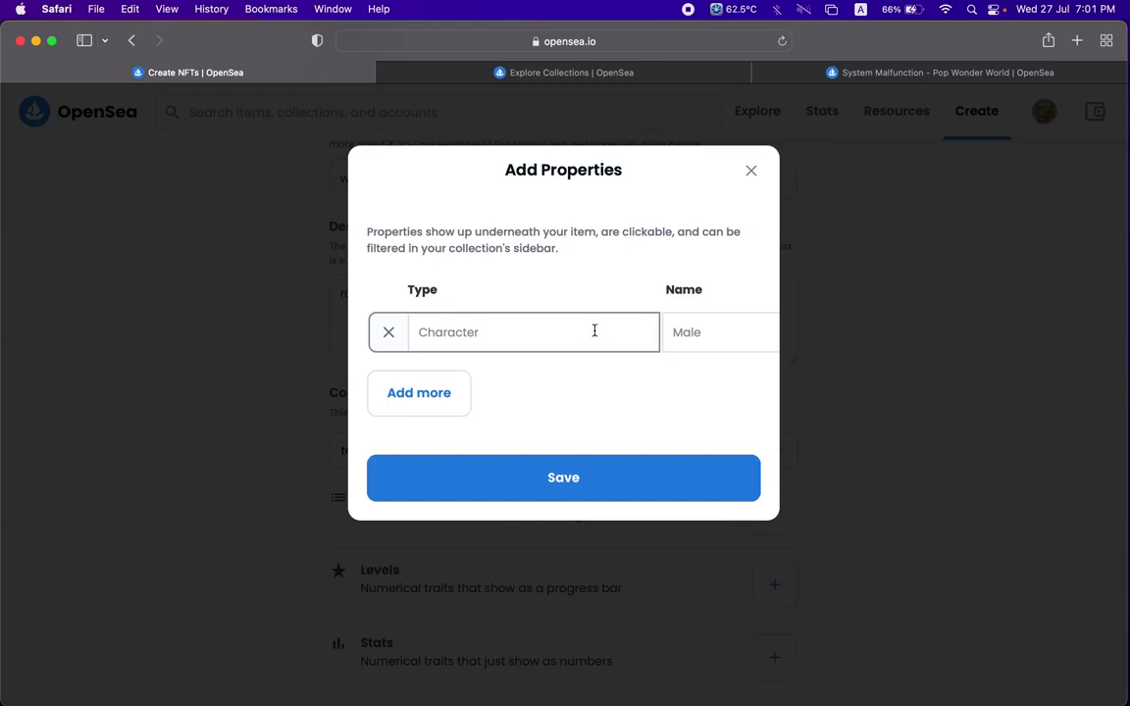
{"action": "key", "text": "Tab"}
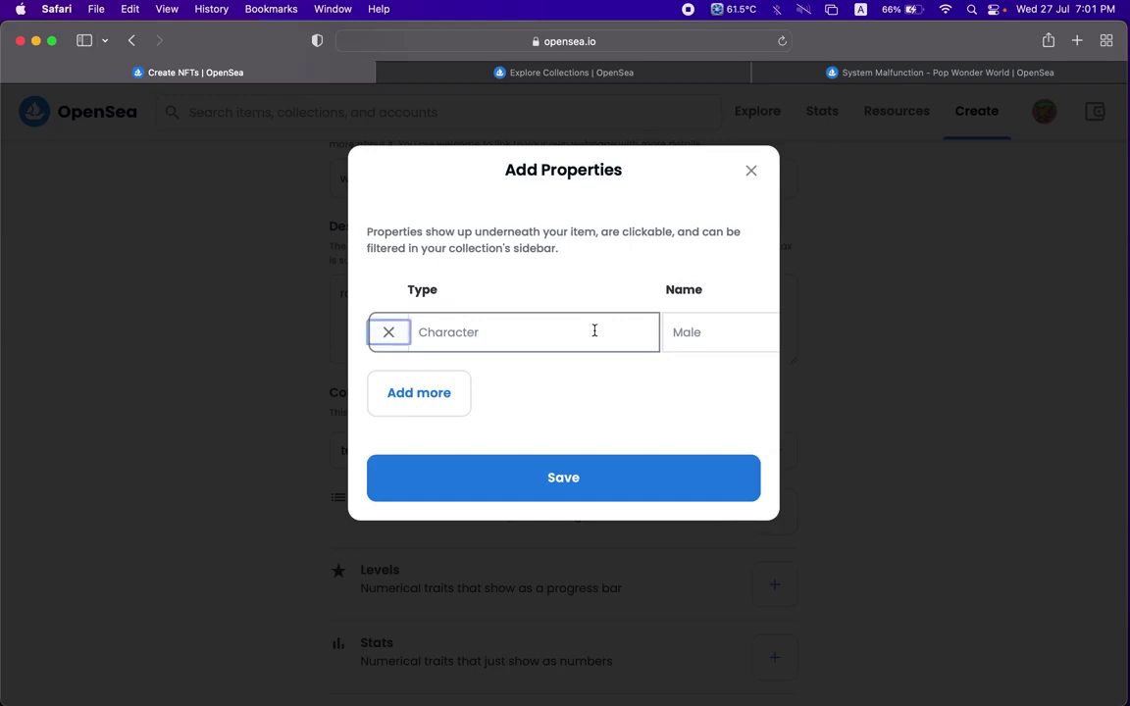
{"action": "left_click", "coordinate": [595, 331]}
{"action": "type", "text": "color"}
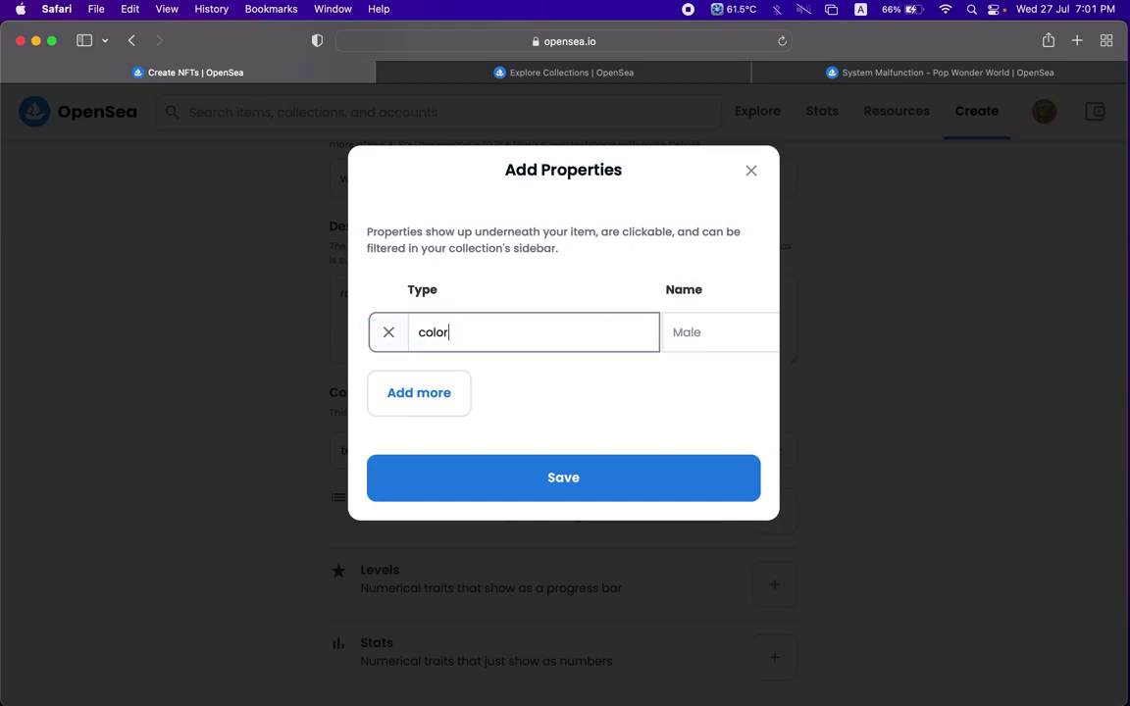
{"action": "left_click", "coordinate": [769, 331]}
{"action": "type", "text": "red"}
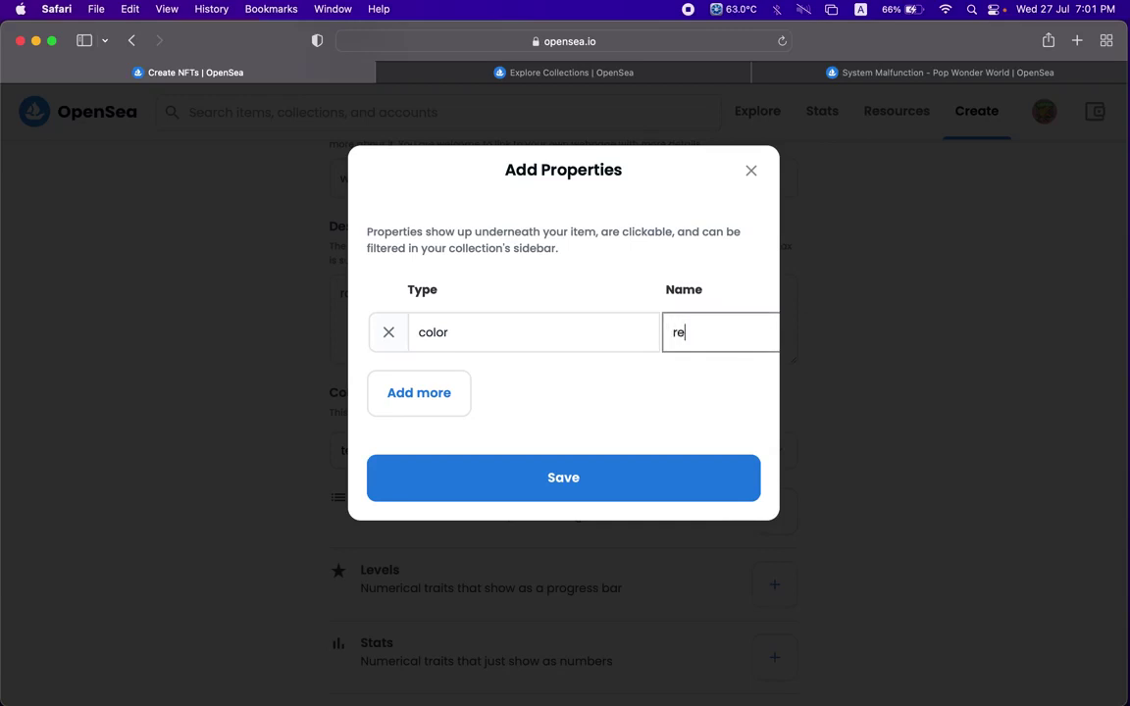
Add a second property with type "color" and name "green", and save the item's properties.
{"action": "left_click", "coordinate": [463, 410]}
{"action": "left_click", "coordinate": [486, 391]}
{"action": "type", "text": "color"}
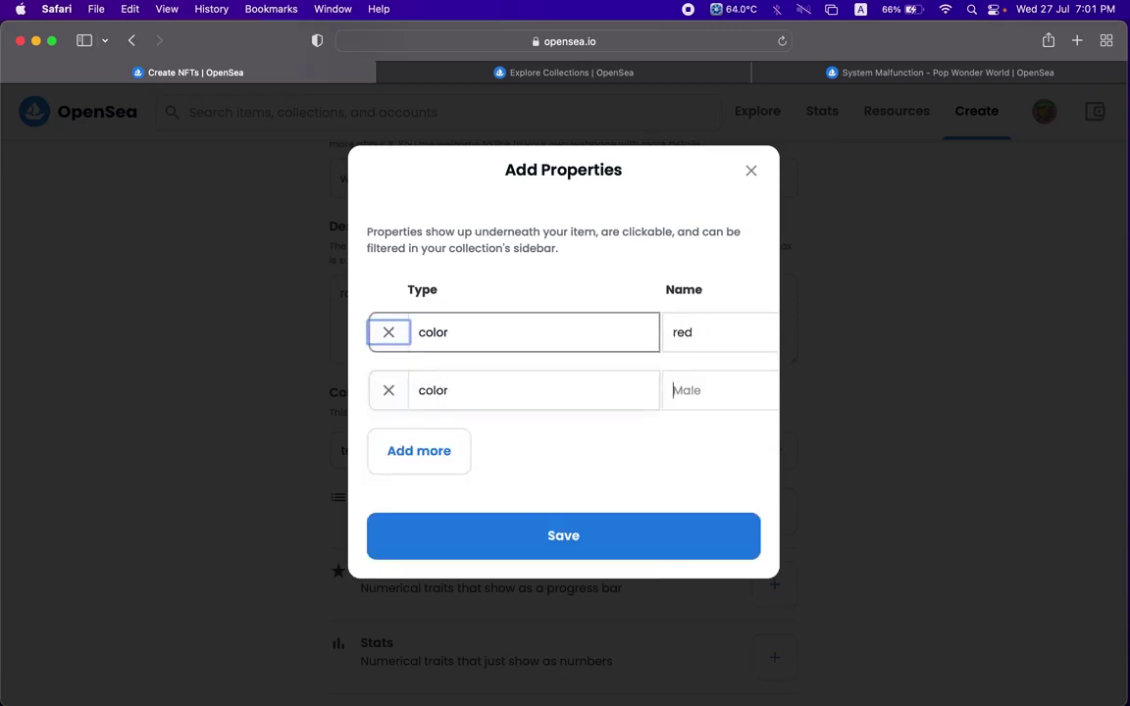
{"action": "key", "text": "Tab"}
{"action": "type", "text": "green"}
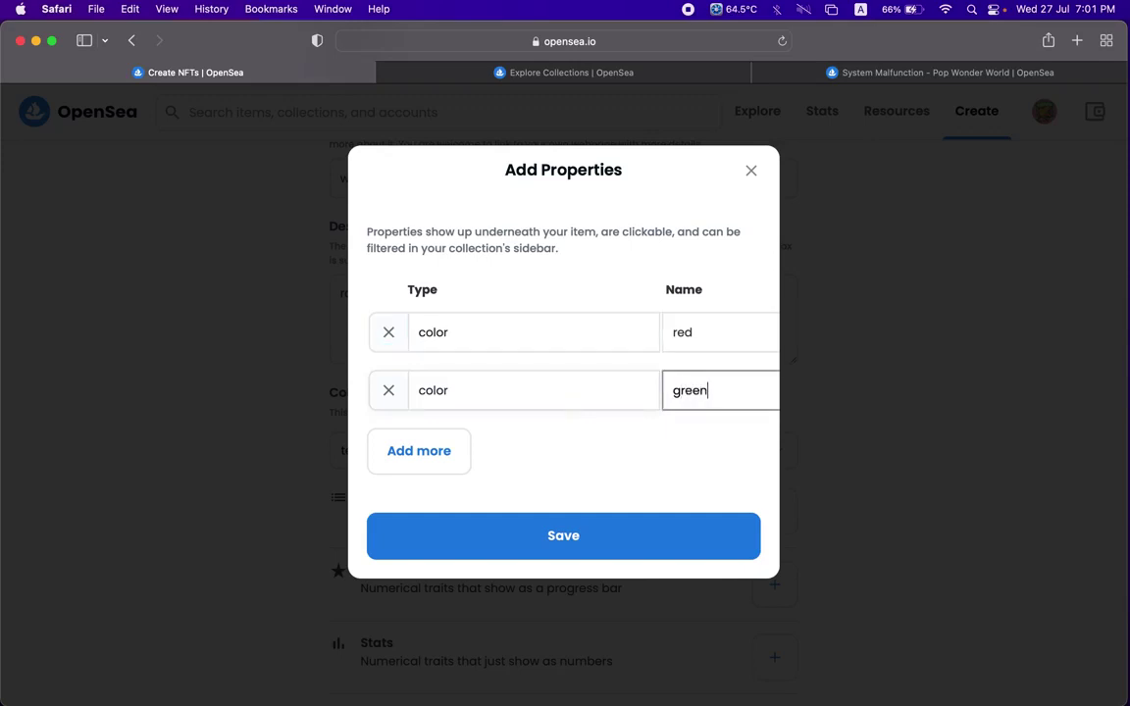
{"action": "left_click", "coordinate": [598, 550]}
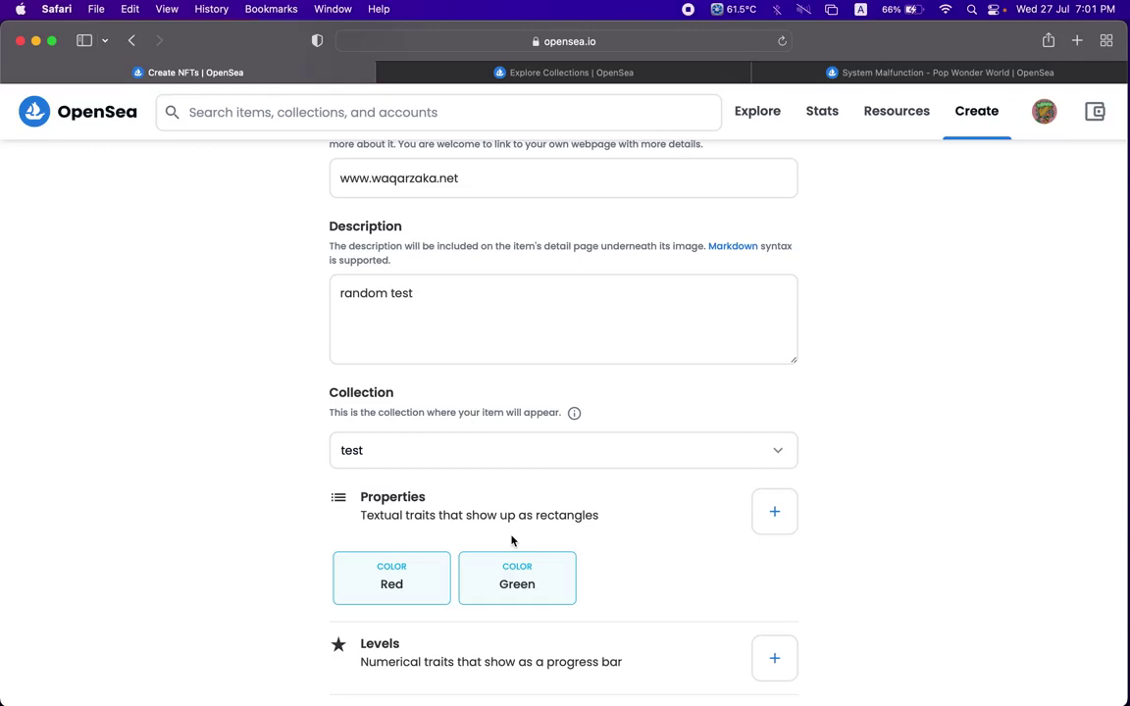
Examine the entry forms for Levels and Stats, closing each without adding a trait.
{"action": "scroll", "coordinate": [511, 540], "scroll_direction": "down", "scroll_amount": 2}
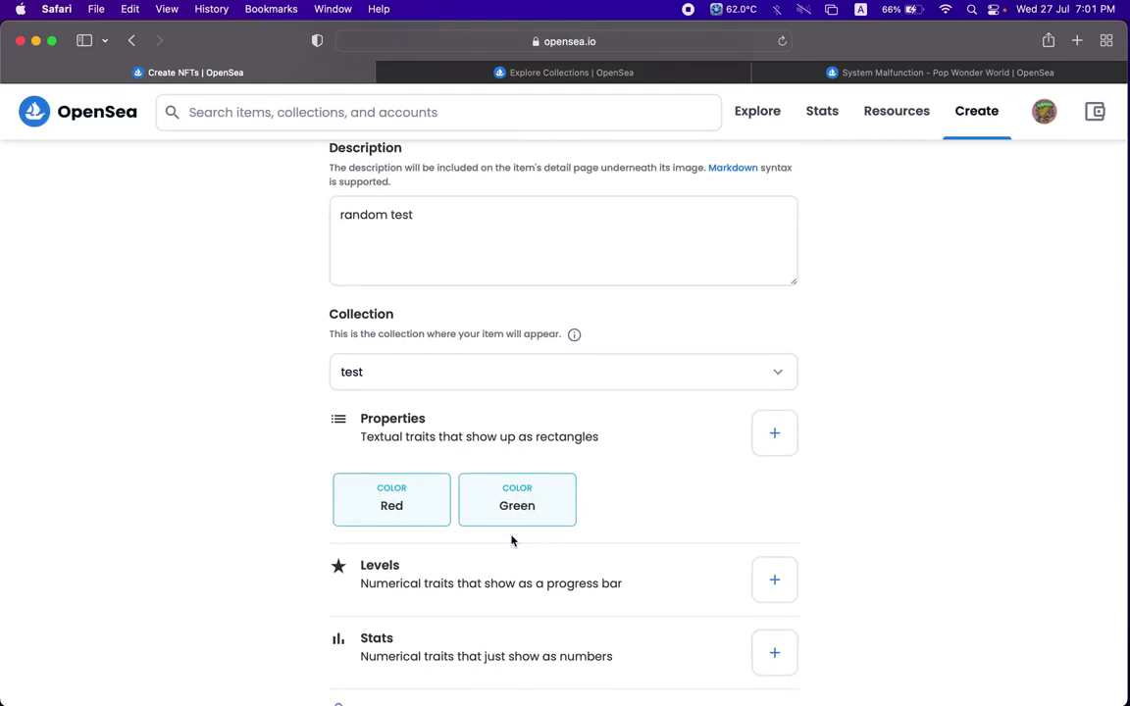
{"action": "scroll", "coordinate": [511, 540], "scroll_direction": "down", "scroll_amount": 1}
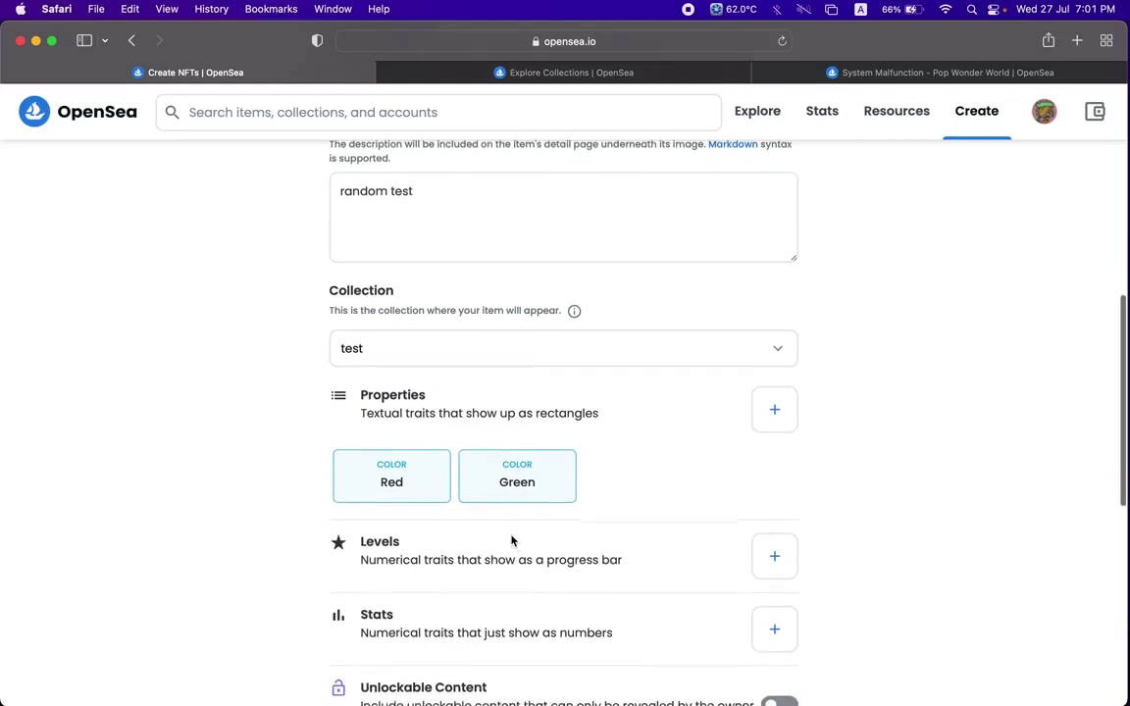
{"action": "left_click", "coordinate": [775, 544]}
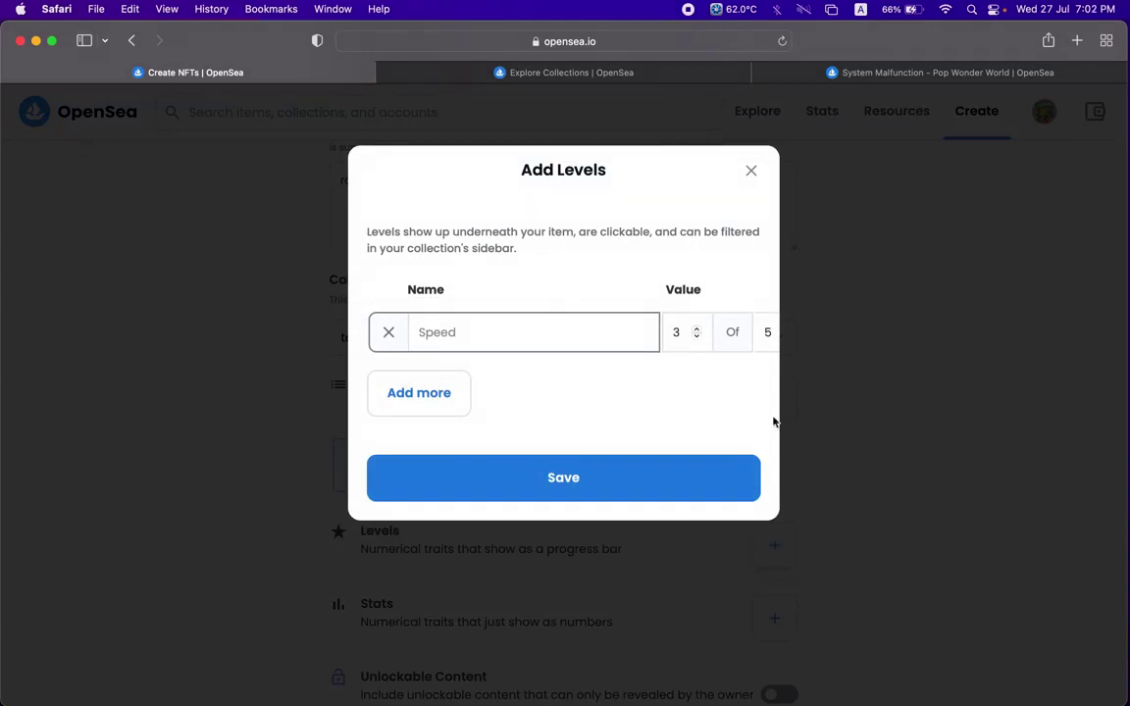
{"action": "left_click", "coordinate": [750, 179]}
{"action": "scroll", "coordinate": [716, 387], "scroll_direction": "down", "scroll_amount": 3}
{"action": "left_click", "coordinate": [781, 495]}
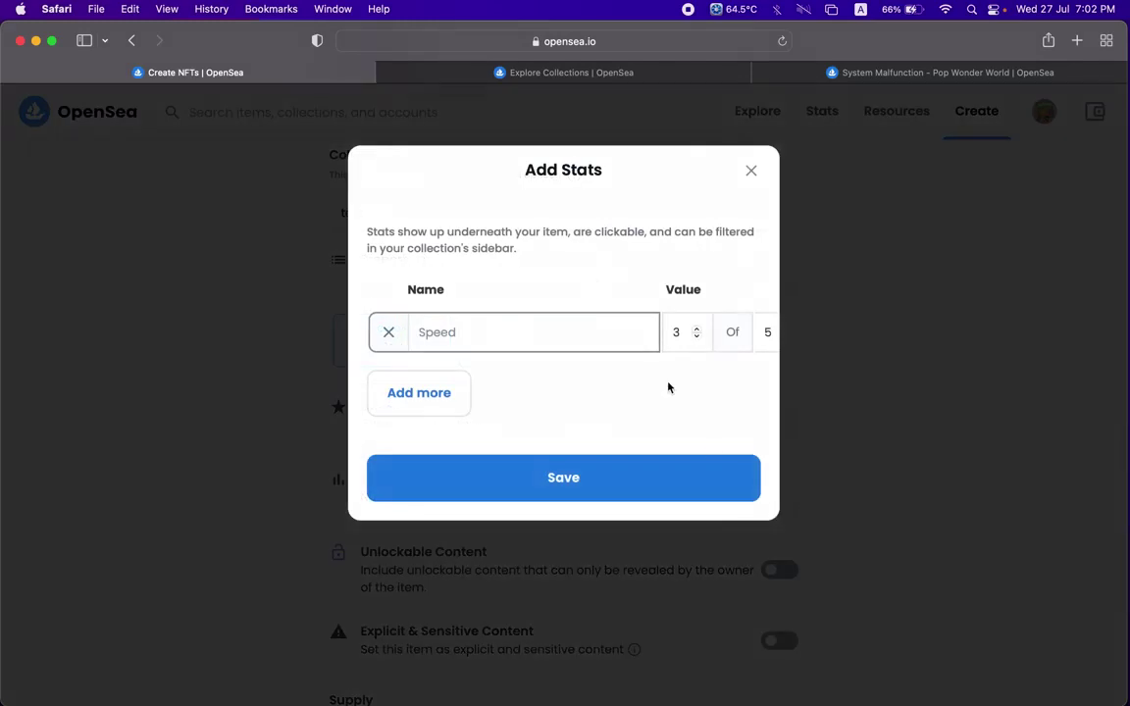
{"action": "left_click", "coordinate": [751, 172]}
Enable Unlockable Content for the item and review the supply, blockchain and freeze metadata settings.
{"action": "scroll", "coordinate": [711, 363], "scroll_direction": "down", "scroll_amount": 3}
{"action": "left_click", "coordinate": [776, 458]}
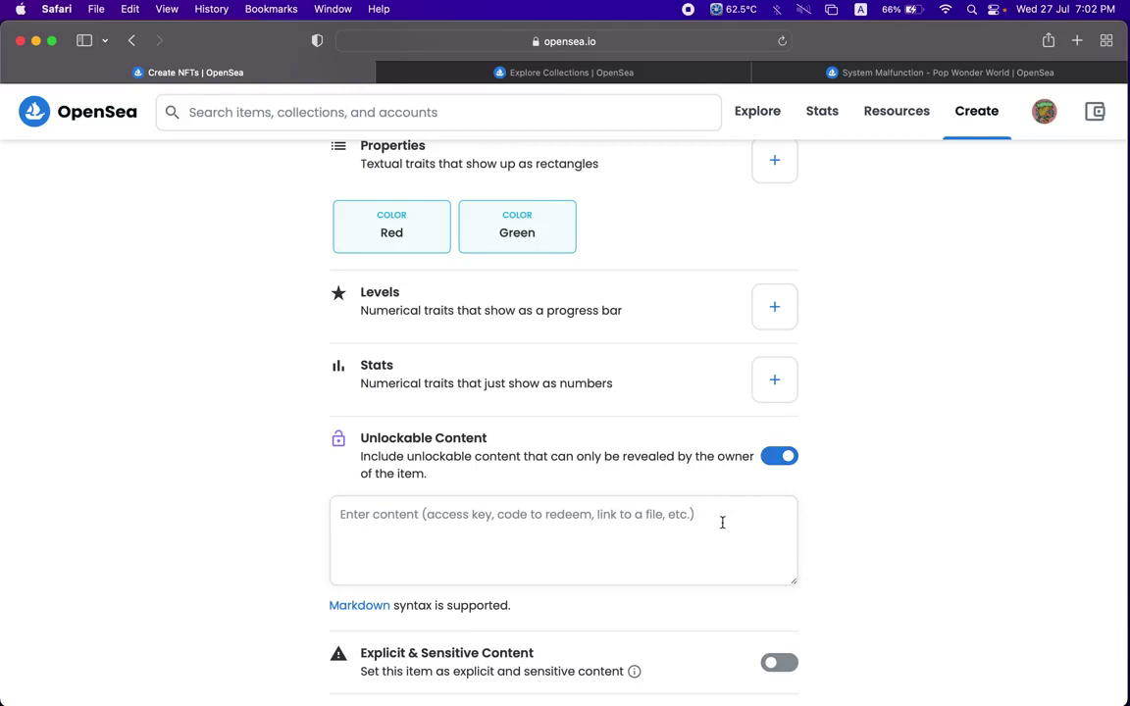
{"action": "scroll", "coordinate": [721, 523], "scroll_direction": "down", "scroll_amount": 4}
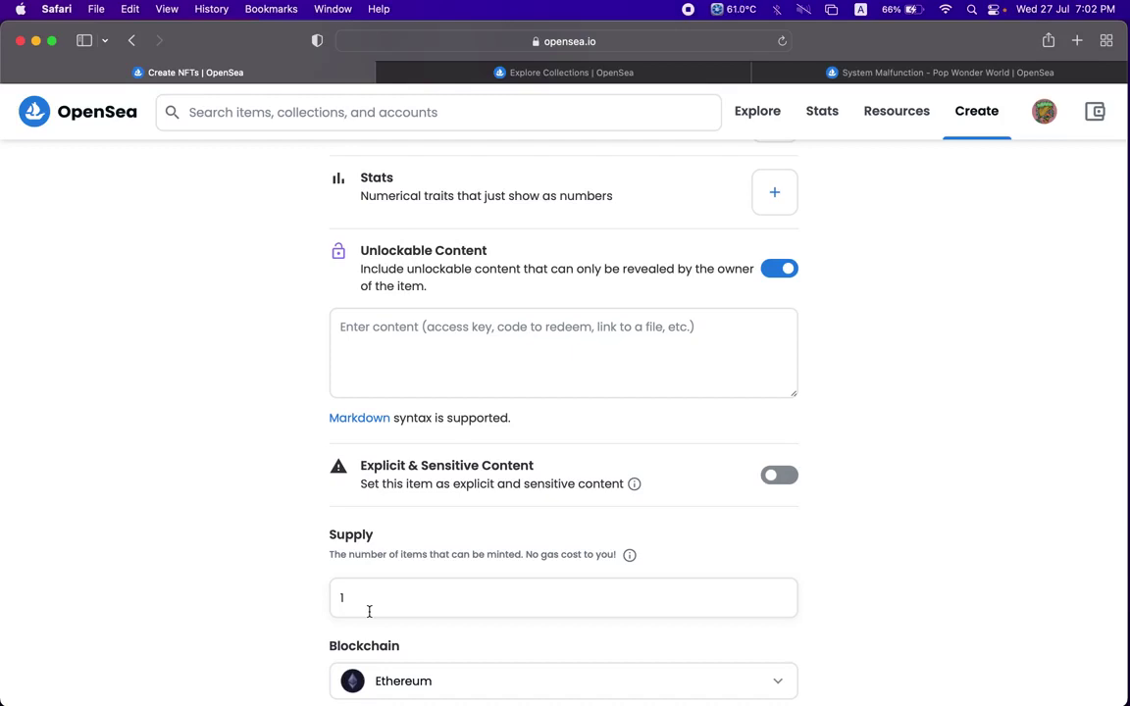
{"action": "scroll", "coordinate": [387, 595], "scroll_direction": "down", "scroll_amount": 3}
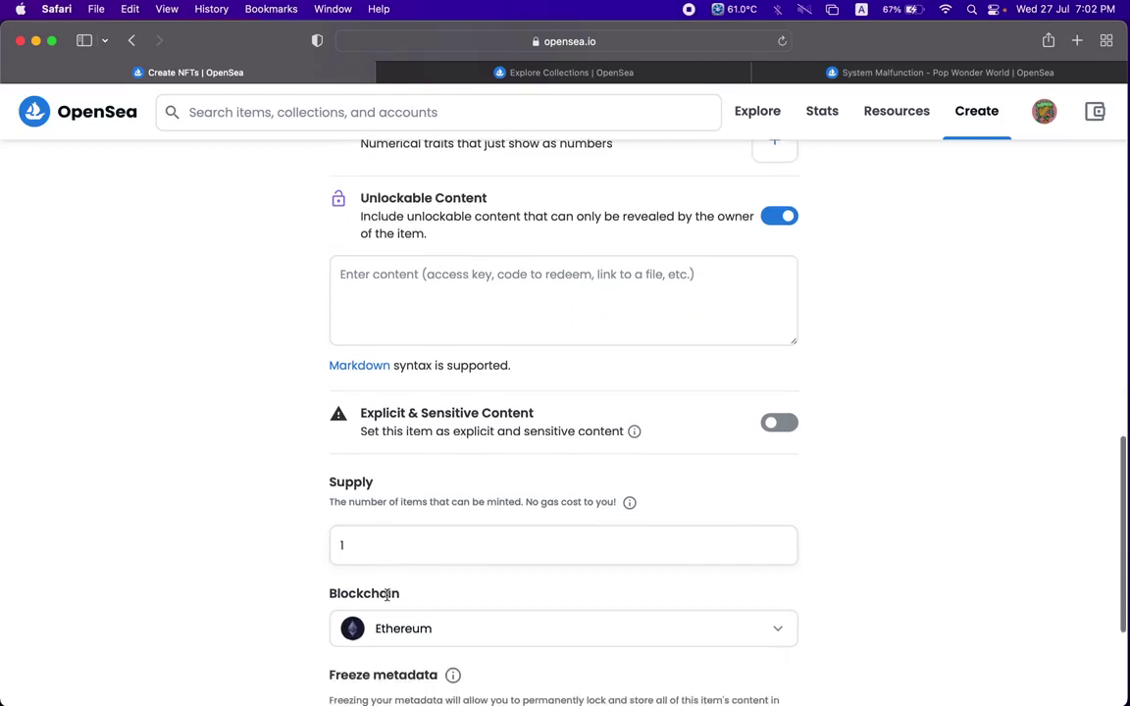
{"action": "scroll", "coordinate": [389, 601], "scroll_direction": "down", "scroll_amount": 2}
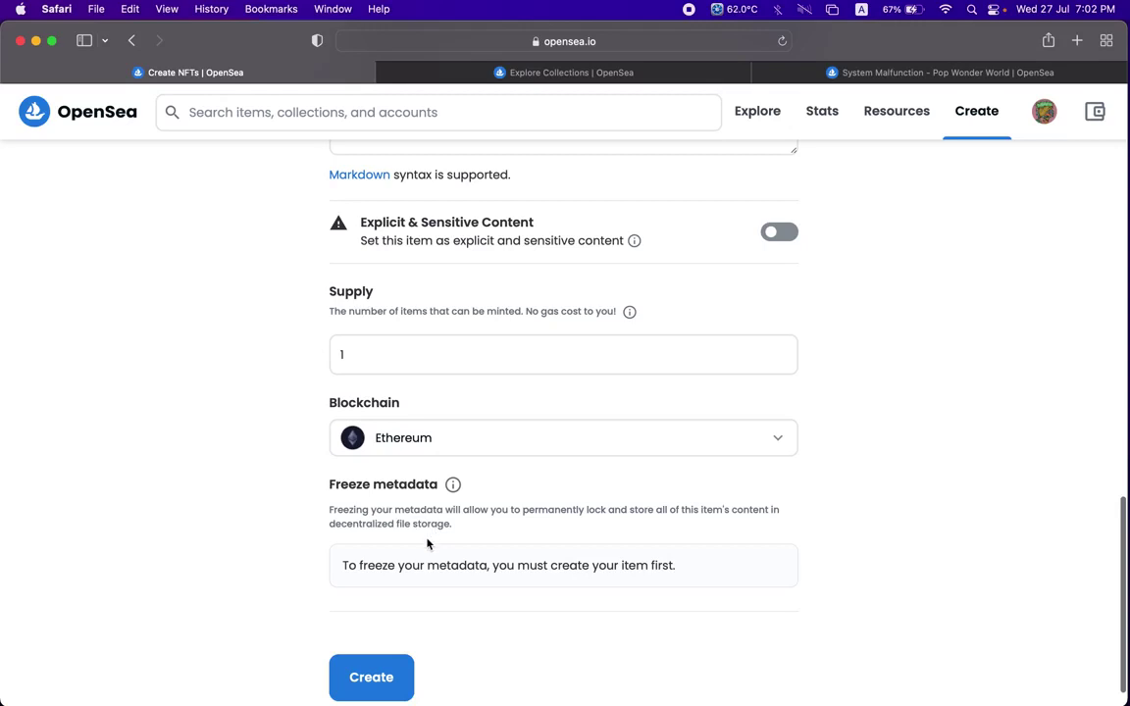
Submit the new item for creation and pass the human verification by selecting the images with mountains or hills.
{"action": "scroll", "coordinate": [429, 538], "scroll_direction": "up", "scroll_amount": 10}
{"action": "scroll", "coordinate": [427, 544], "scroll_direction": "down", "scroll_amount": 10}
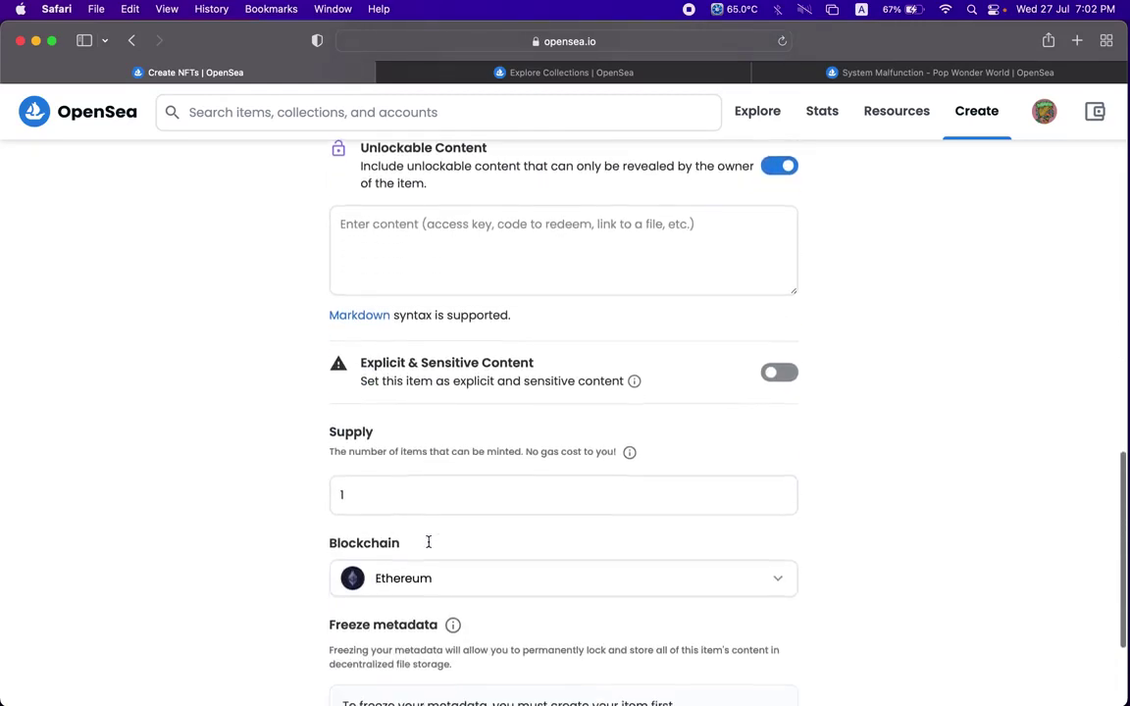
{"action": "scroll", "coordinate": [429, 542], "scroll_direction": "down", "scroll_amount": 4}
{"action": "left_click", "coordinate": [380, 632]}
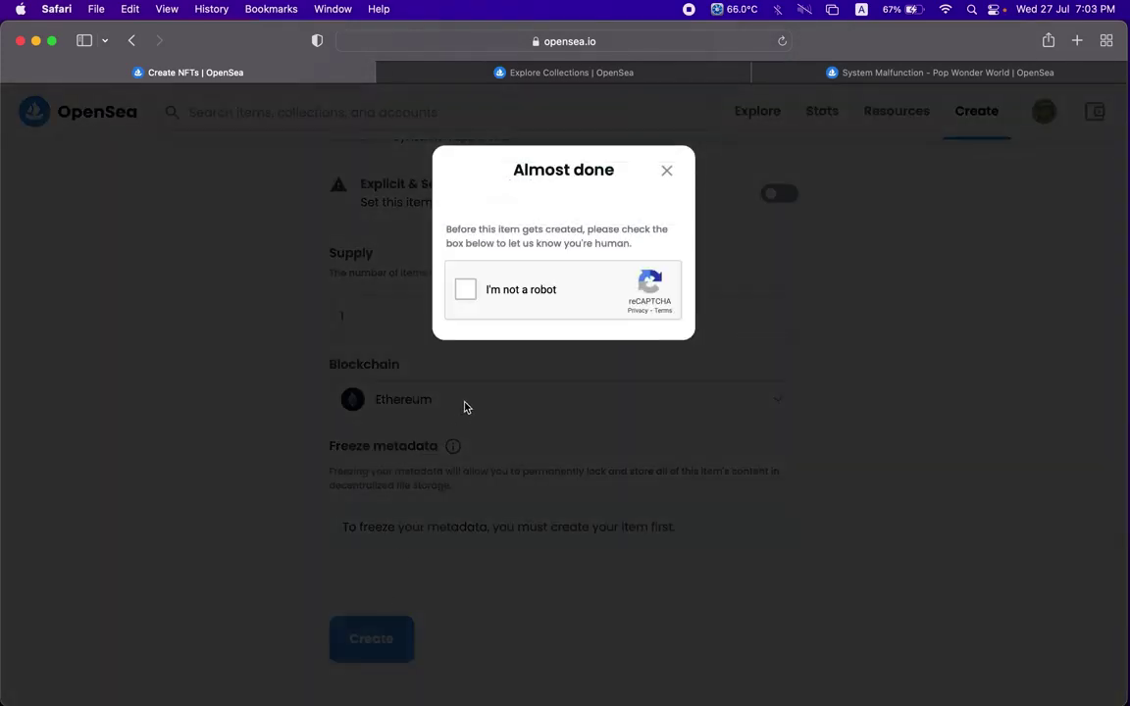
{"action": "left_click", "coordinate": [466, 292]}
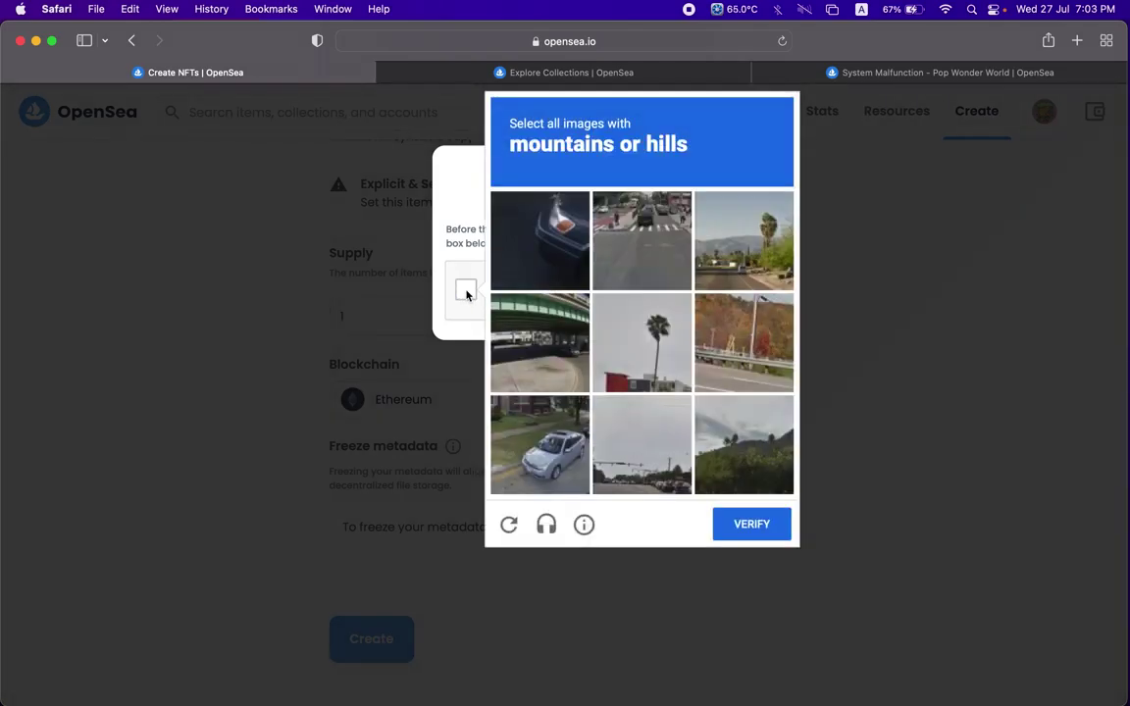
{"action": "left_click", "coordinate": [737, 442]}
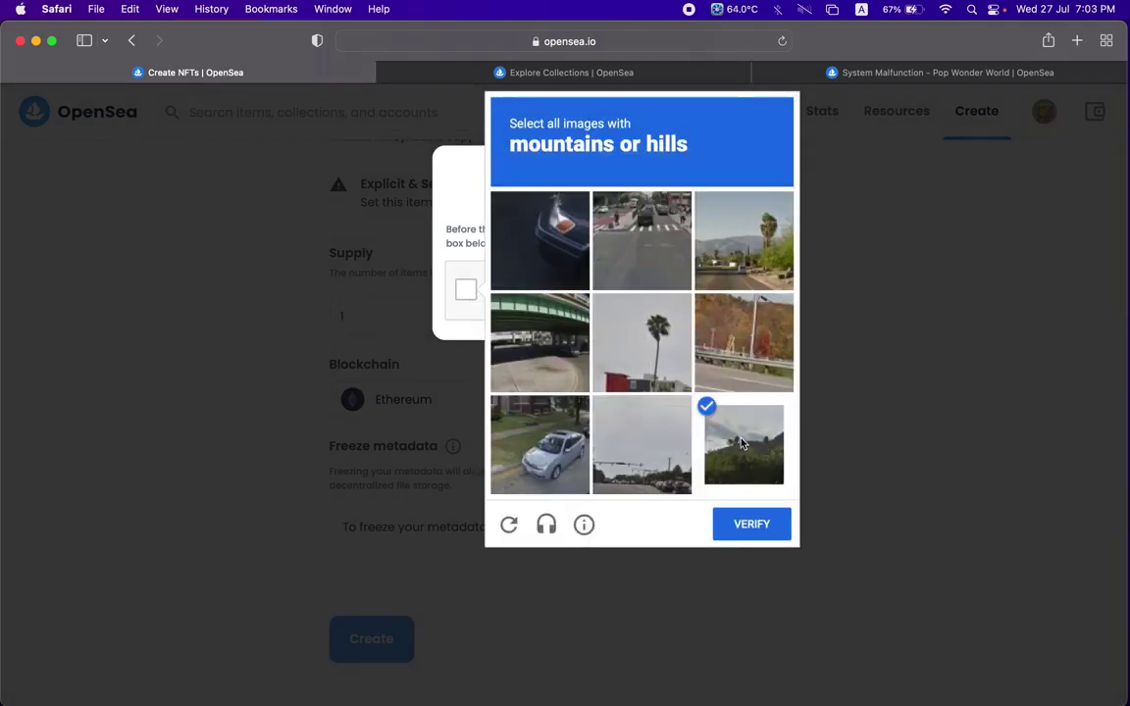
{"action": "left_click", "coordinate": [753, 350]}
{"action": "left_click", "coordinate": [747, 270]}
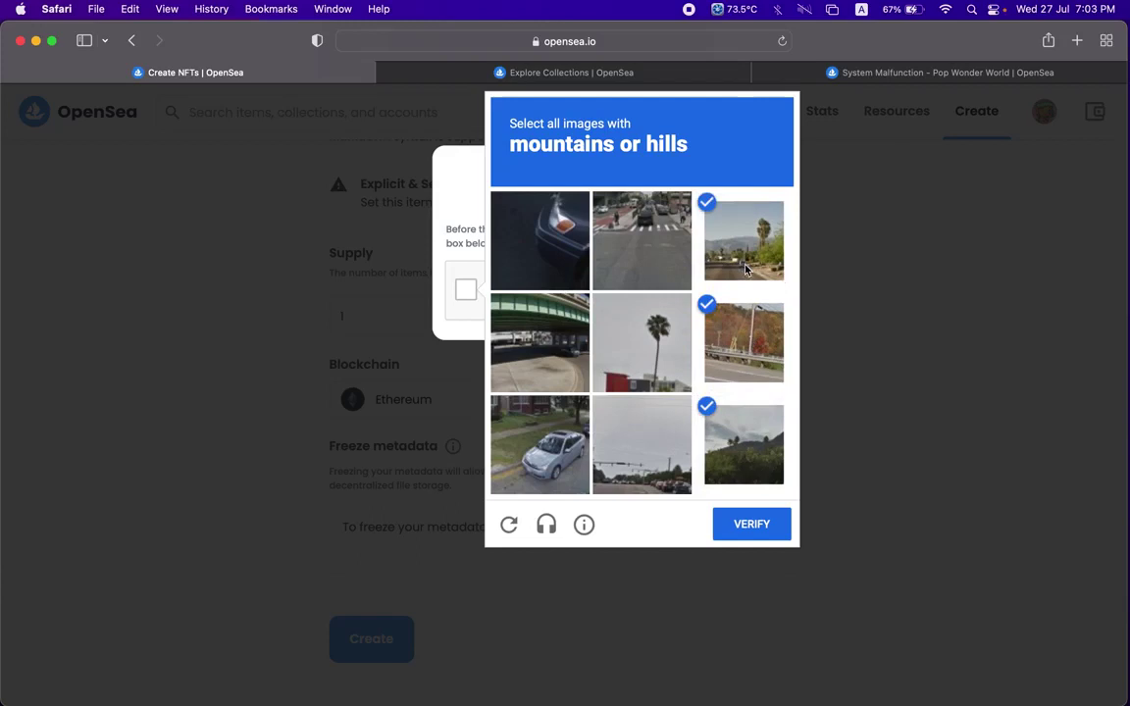
{"action": "left_click", "coordinate": [747, 524]}
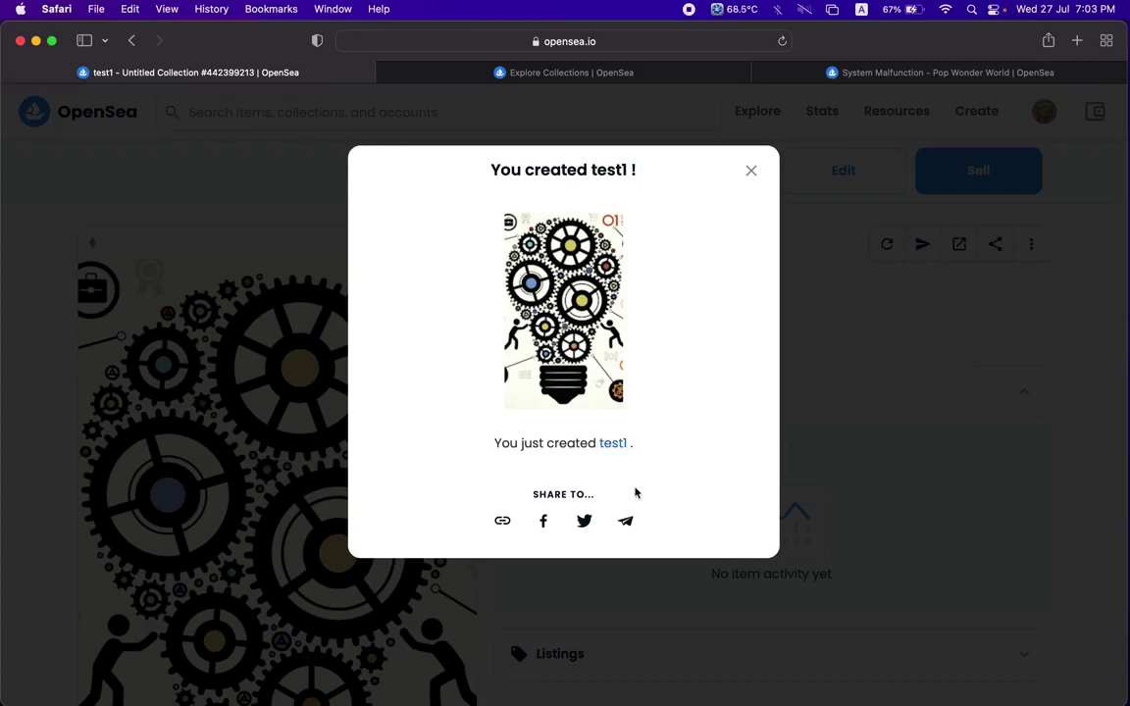
Open the created test1 item's page, go to its untitled collection, and look over the collection page.
{"action": "left_click", "coordinate": [617, 448]}
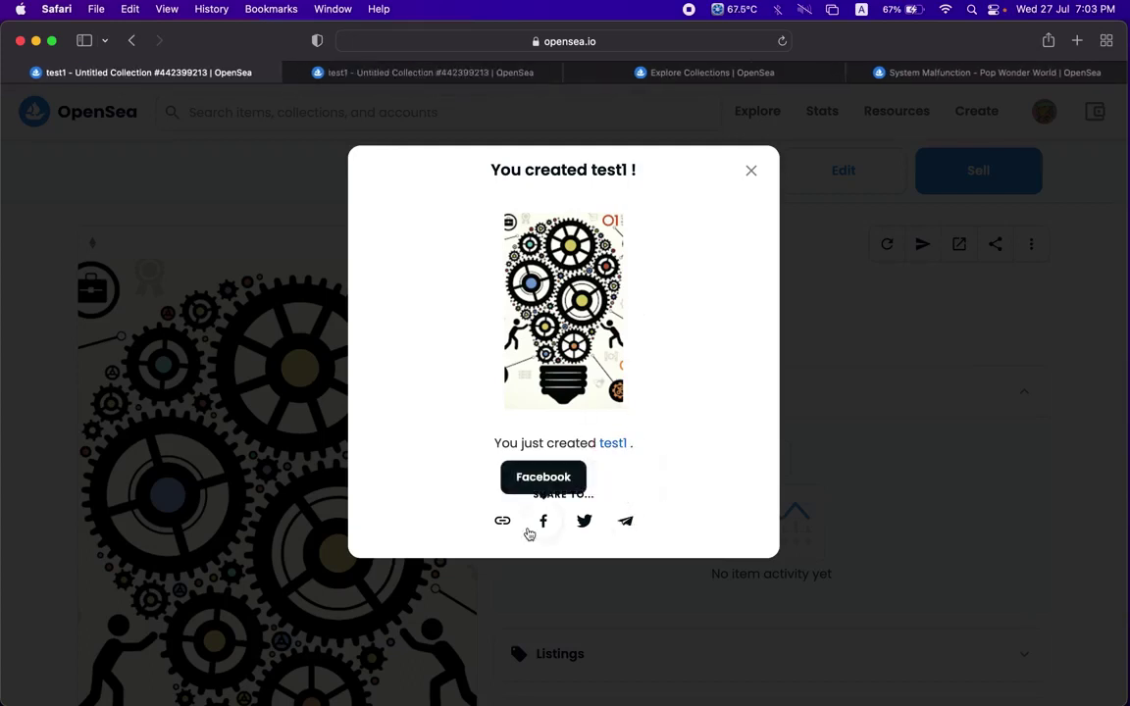
{"action": "left_click", "coordinate": [434, 74]}
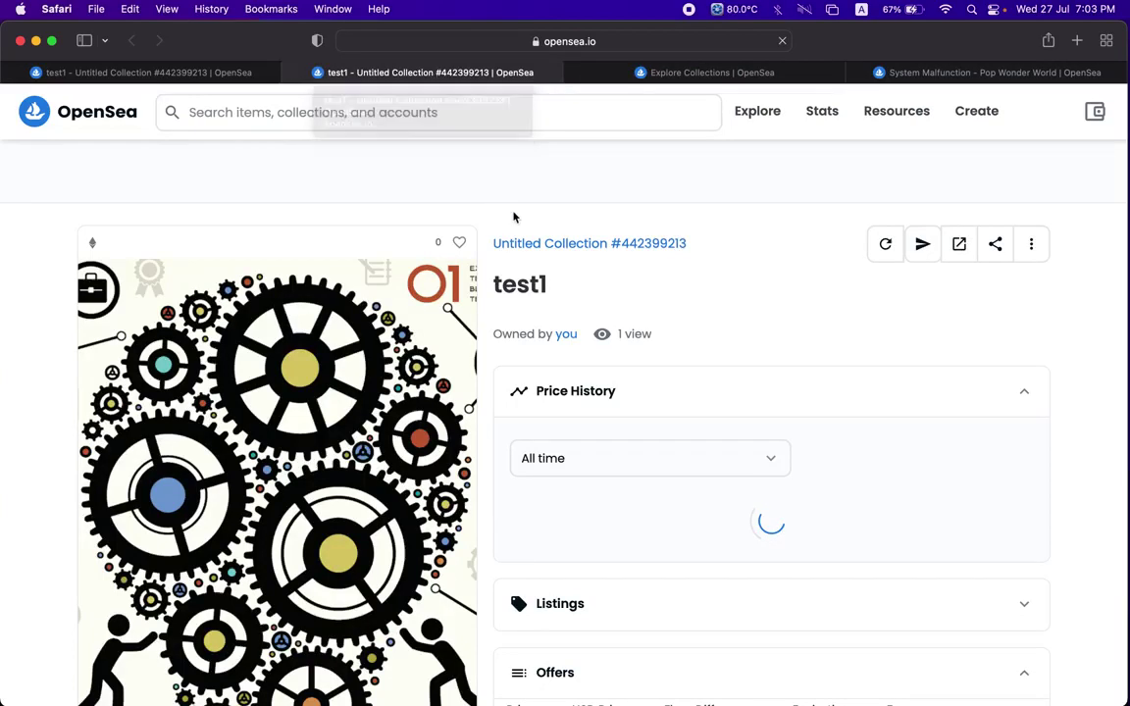
{"action": "left_click", "coordinate": [548, 244]}
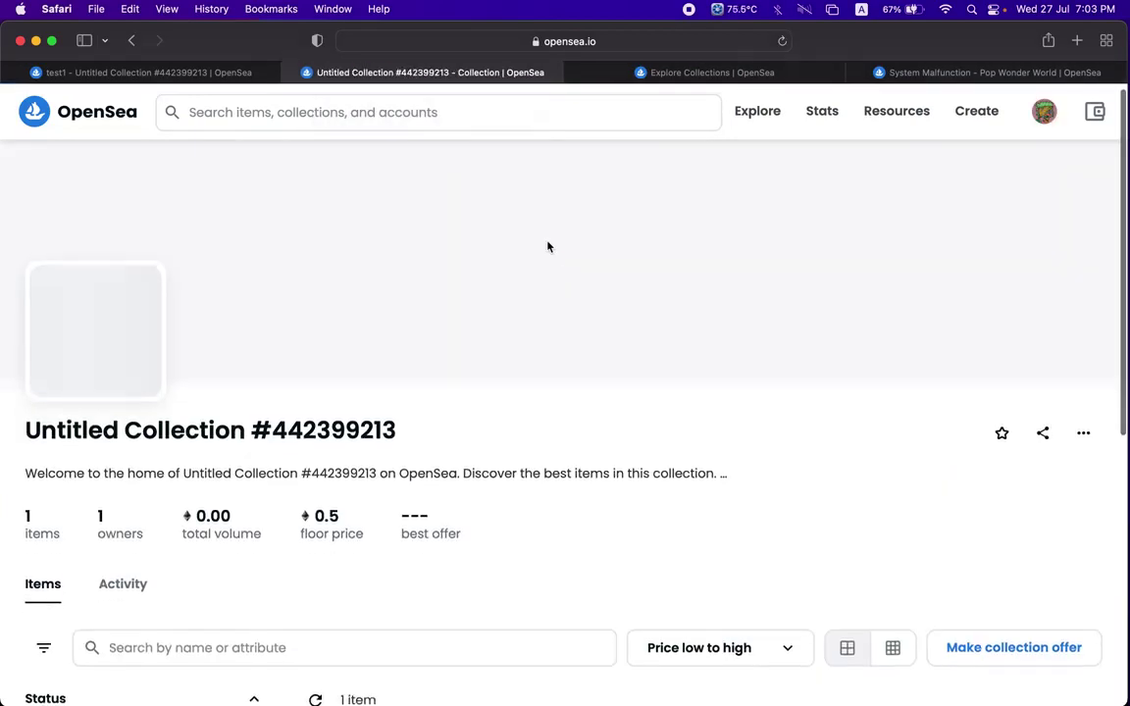
{"action": "scroll", "coordinate": [548, 246], "scroll_direction": "down", "scroll_amount": 2}
{"action": "scroll", "coordinate": [548, 246], "scroll_direction": "down", "scroll_amount": 5}
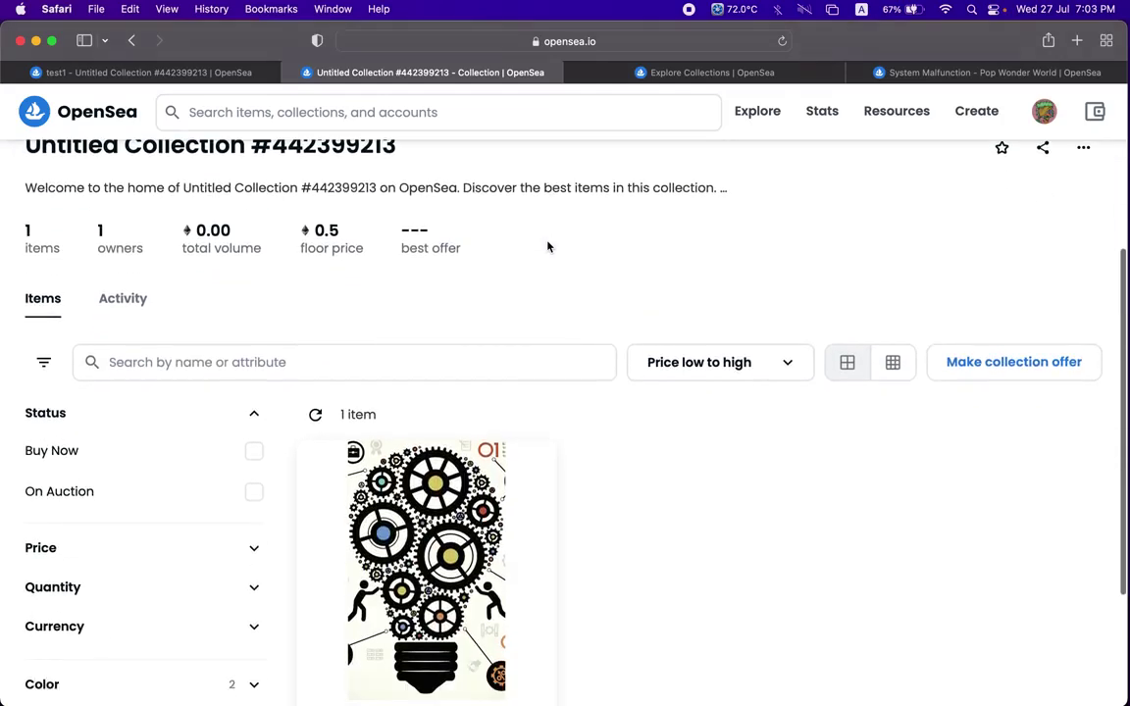
{"action": "scroll", "coordinate": [548, 246], "scroll_direction": "up", "scroll_amount": 7}
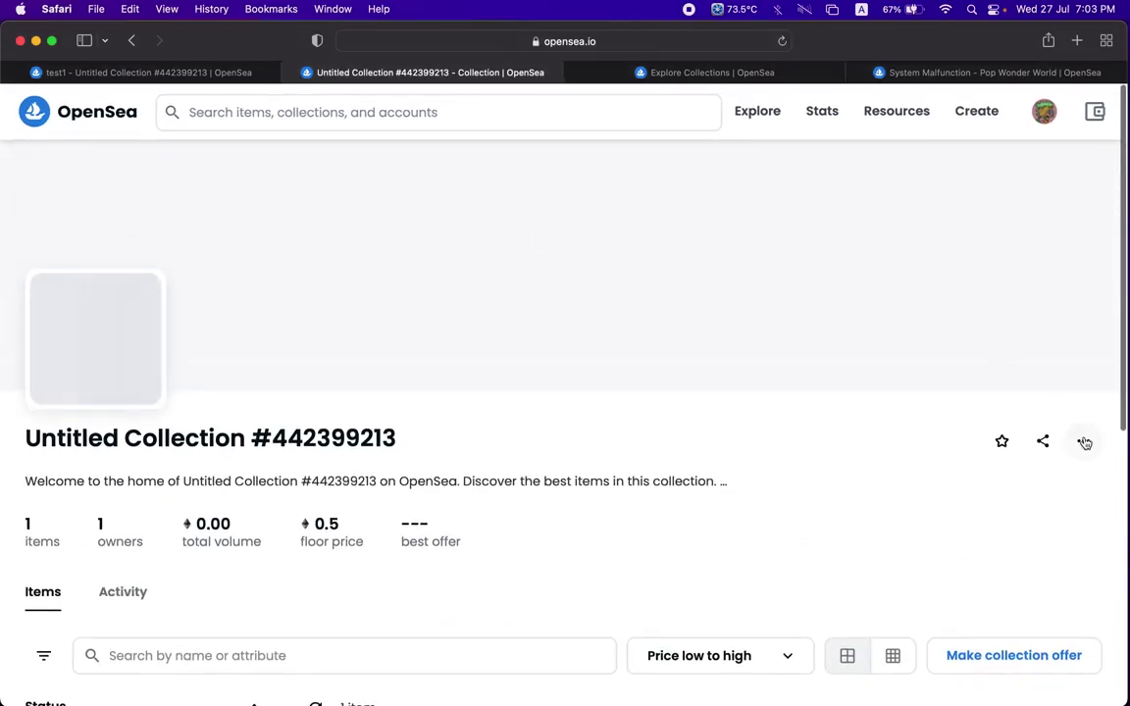
Open the untitled collection's edit form, going through the wallet login page.
{"action": "left_click", "coordinate": [1083, 440]}
{"action": "left_click", "coordinate": [1040, 487]}
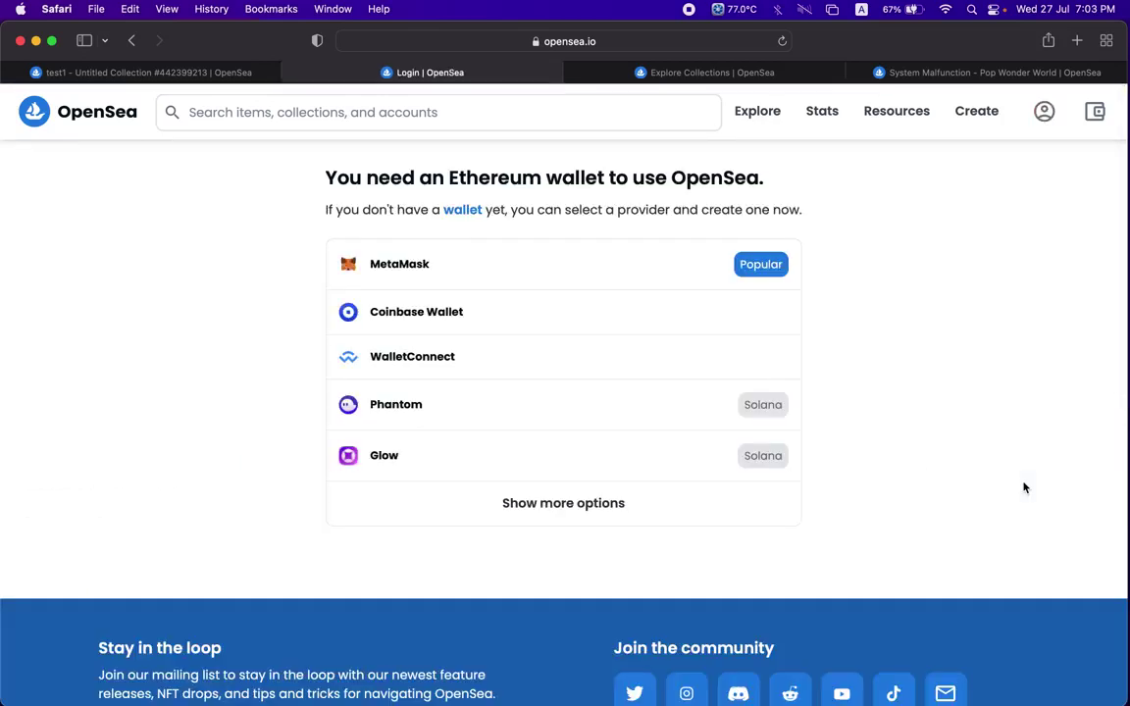
{"action": "left_click", "coordinate": [769, 318]}
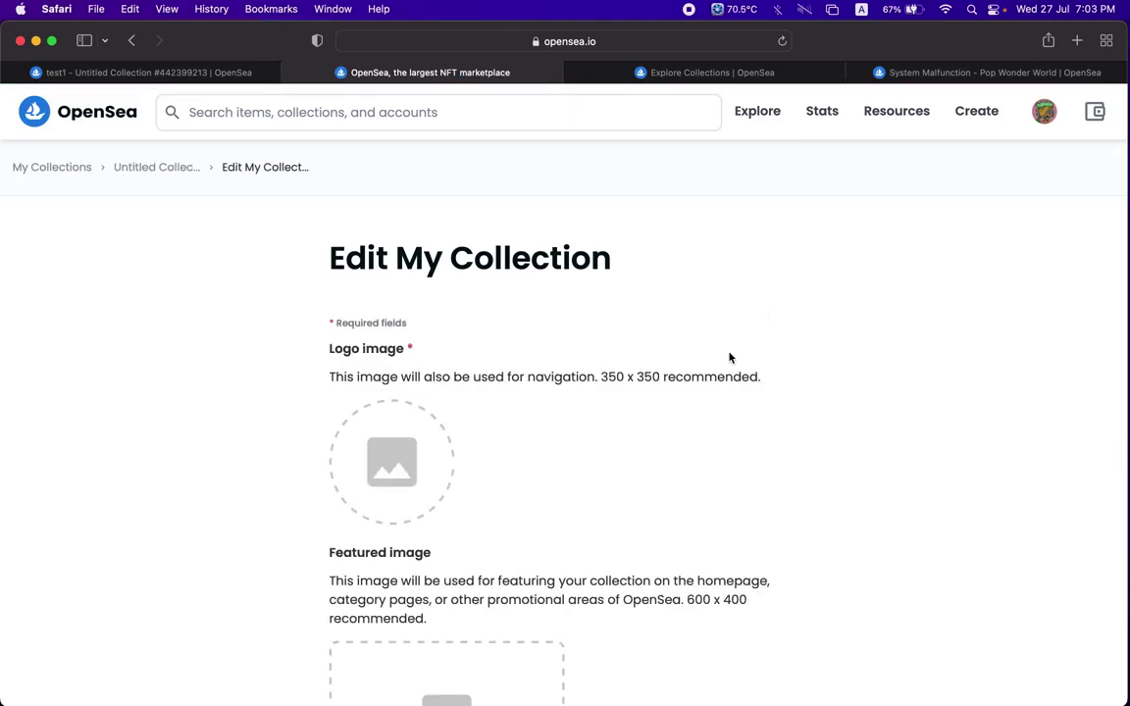
Upload the gear light-bulb picture as the collection's logo image.
{"action": "left_click", "coordinate": [420, 441]}
{"action": "left_click", "coordinate": [438, 411]}
{"action": "double_click", "coordinate": [438, 411]}
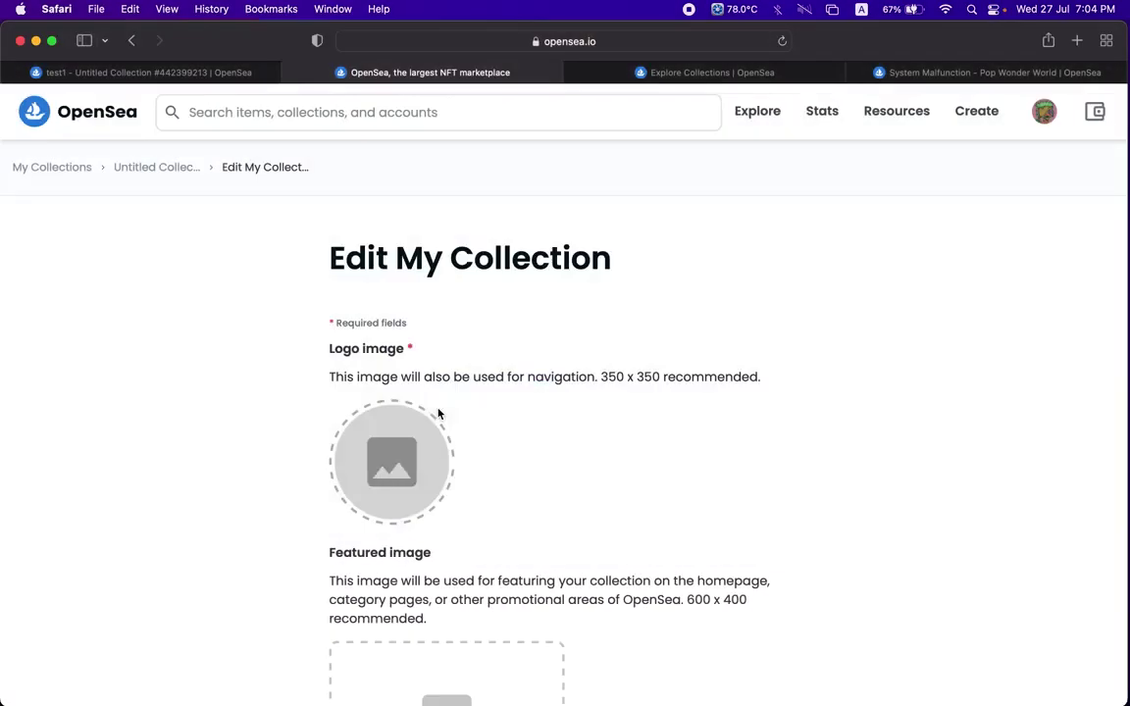
Replace the collection's name with "Test Collection", leaving the featured and banner images empty.
{"action": "scroll", "coordinate": [441, 456], "scroll_direction": "down", "scroll_amount": 5}
{"action": "scroll", "coordinate": [485, 379], "scroll_direction": "down", "scroll_amount": 2}
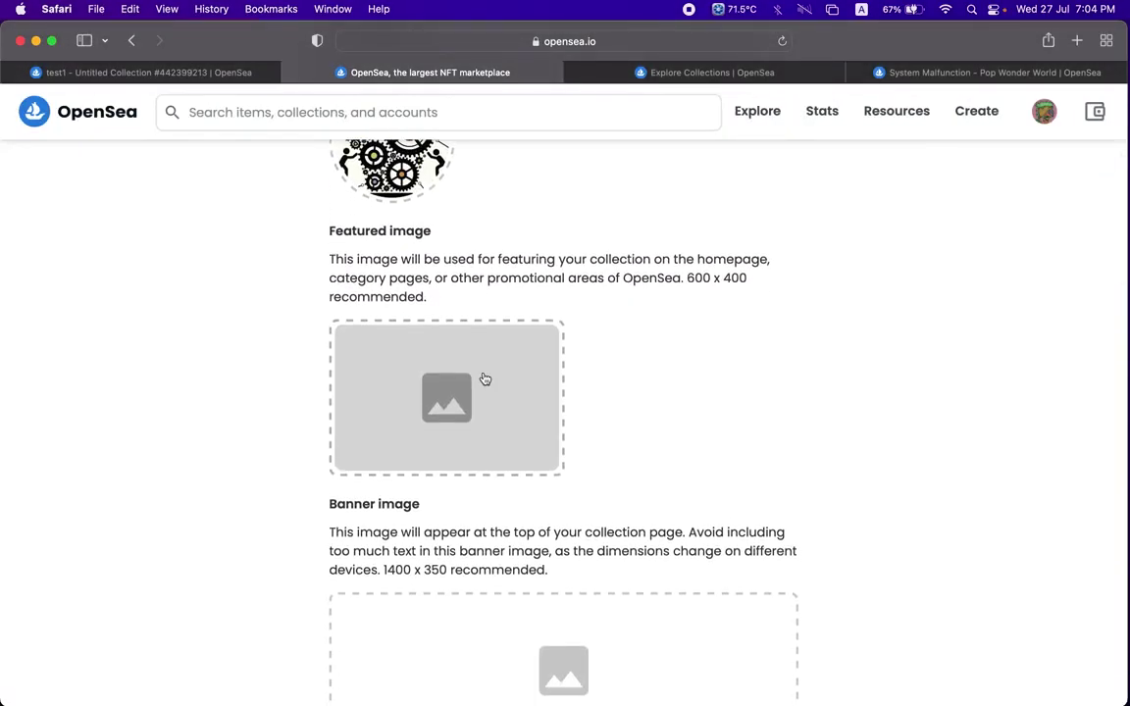
{"action": "scroll", "coordinate": [484, 379], "scroll_direction": "down", "scroll_amount": 1}
{"action": "scroll", "coordinate": [485, 379], "scroll_direction": "down", "scroll_amount": 10}
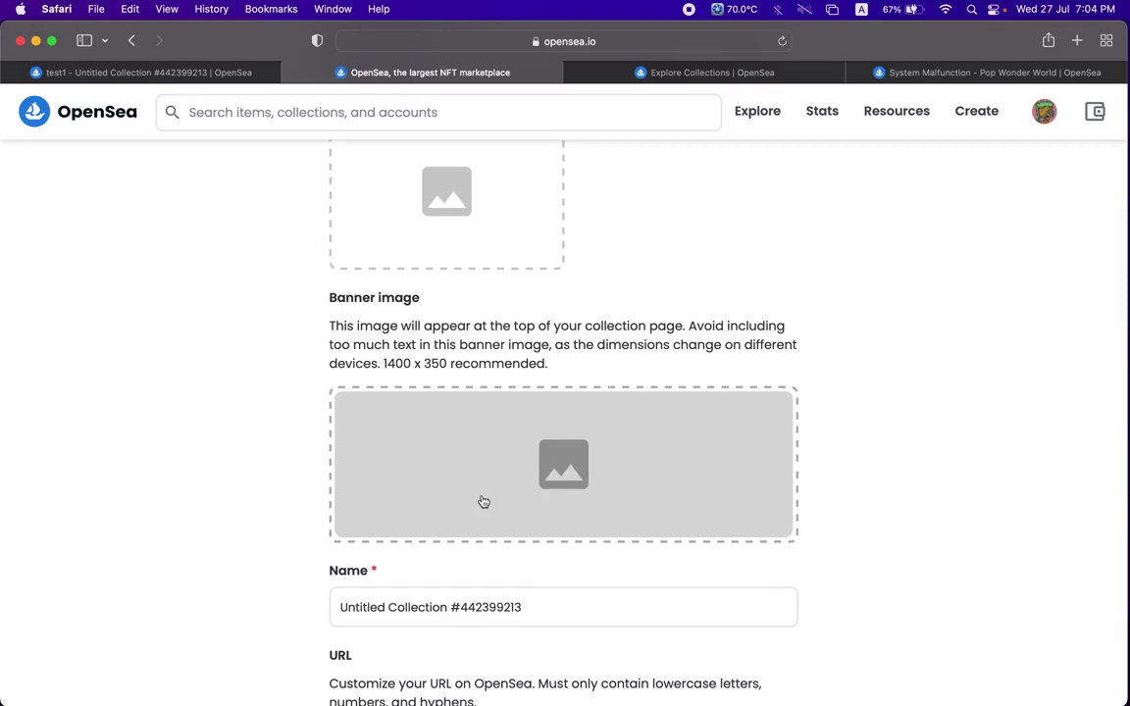
{"action": "scroll", "coordinate": [484, 502], "scroll_direction": "down", "scroll_amount": 4}
{"action": "triple_click", "coordinate": [522, 532]}
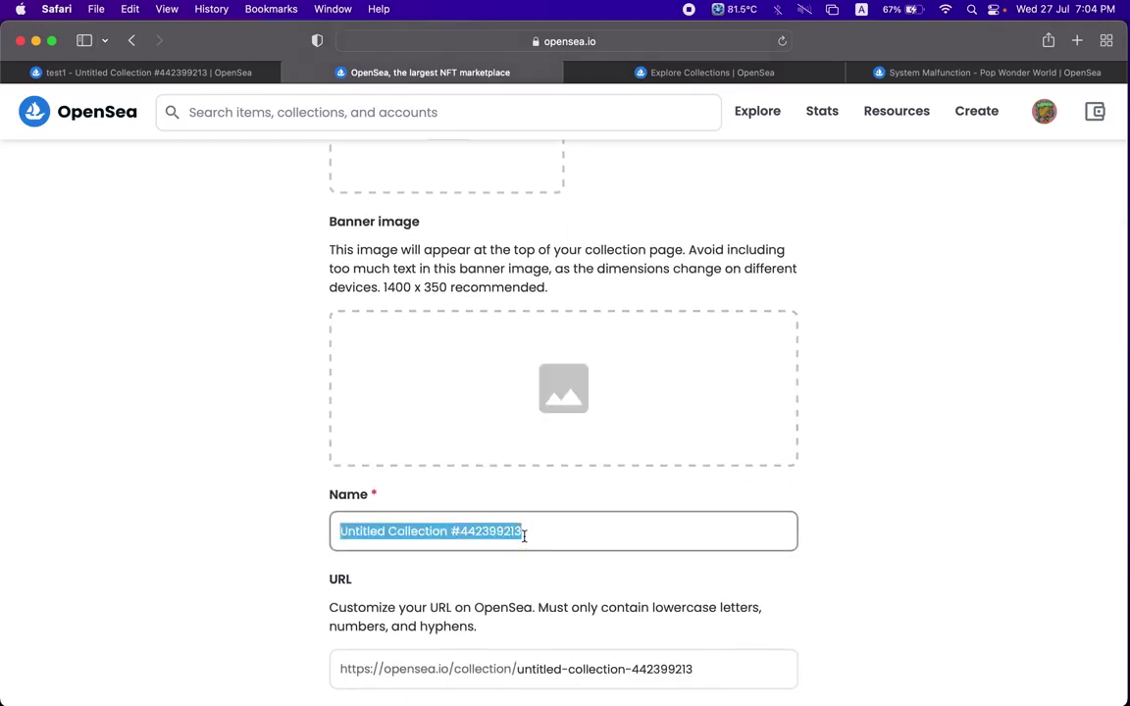
{"action": "type", "text": "Test Collection"}
Assign the Art category to the collection, leaving its URL and description as they are.
{"action": "scroll", "coordinate": [526, 549], "scroll_direction": "down", "scroll_amount": 3}
{"action": "scroll", "coordinate": [530, 585], "scroll_direction": "down", "scroll_amount": 3}
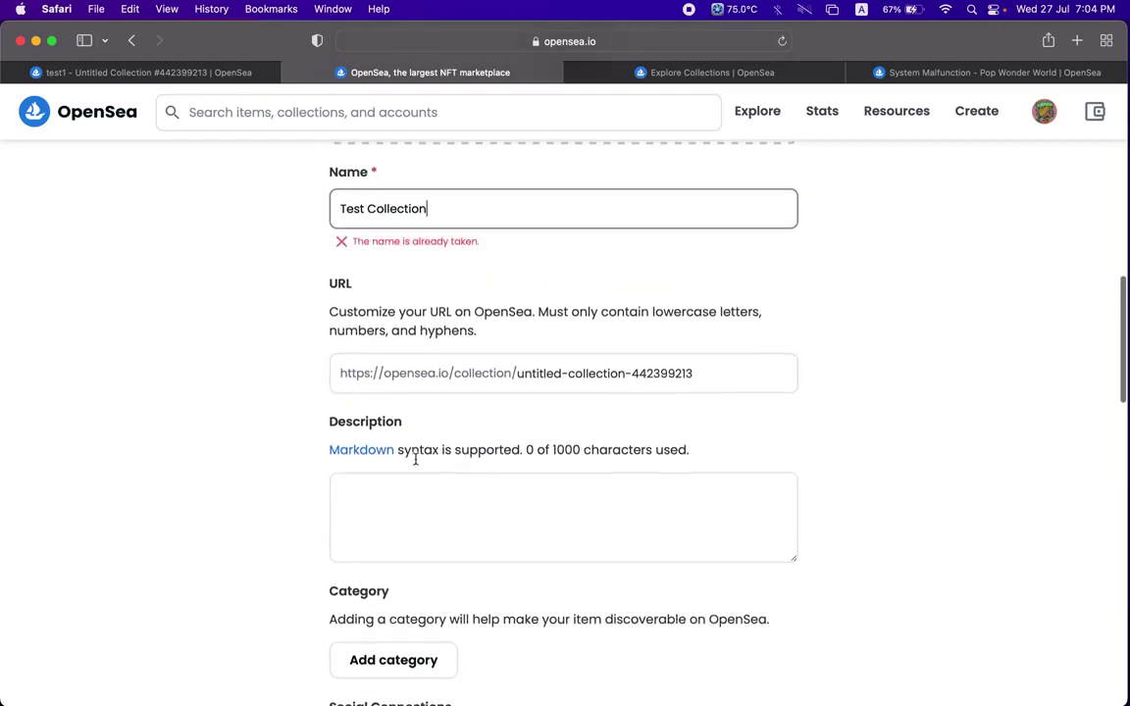
{"action": "scroll", "coordinate": [415, 459], "scroll_direction": "down", "scroll_amount": 2}
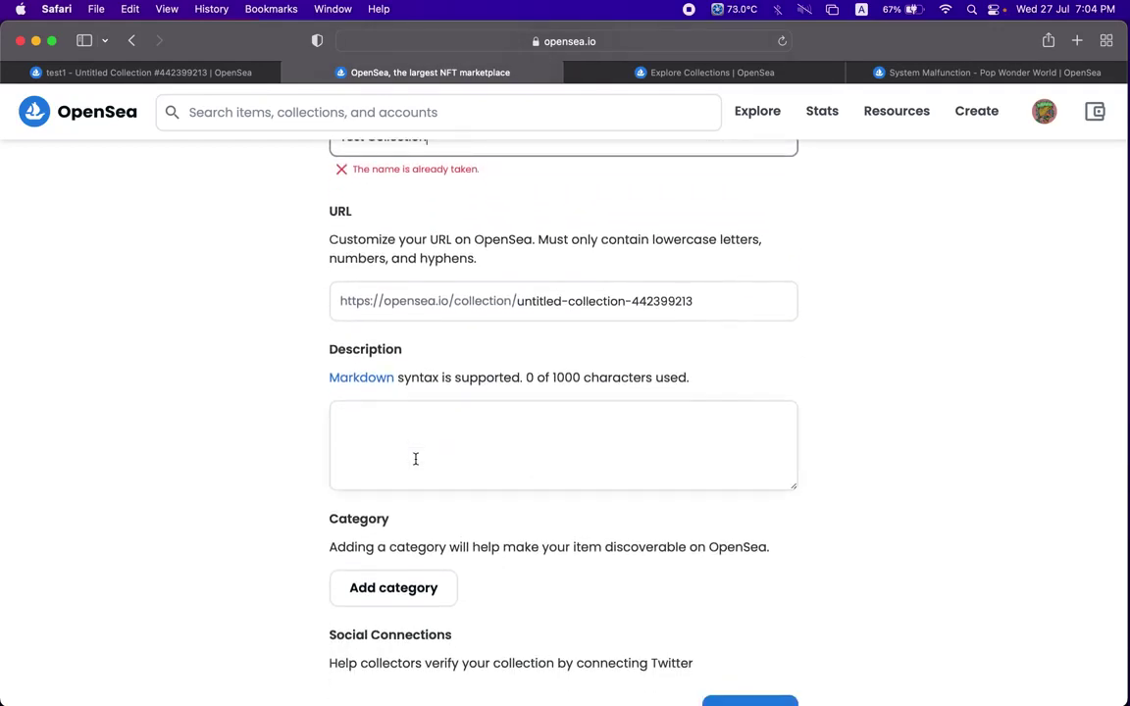
{"action": "scroll", "coordinate": [415, 459], "scroll_direction": "down", "scroll_amount": 3}
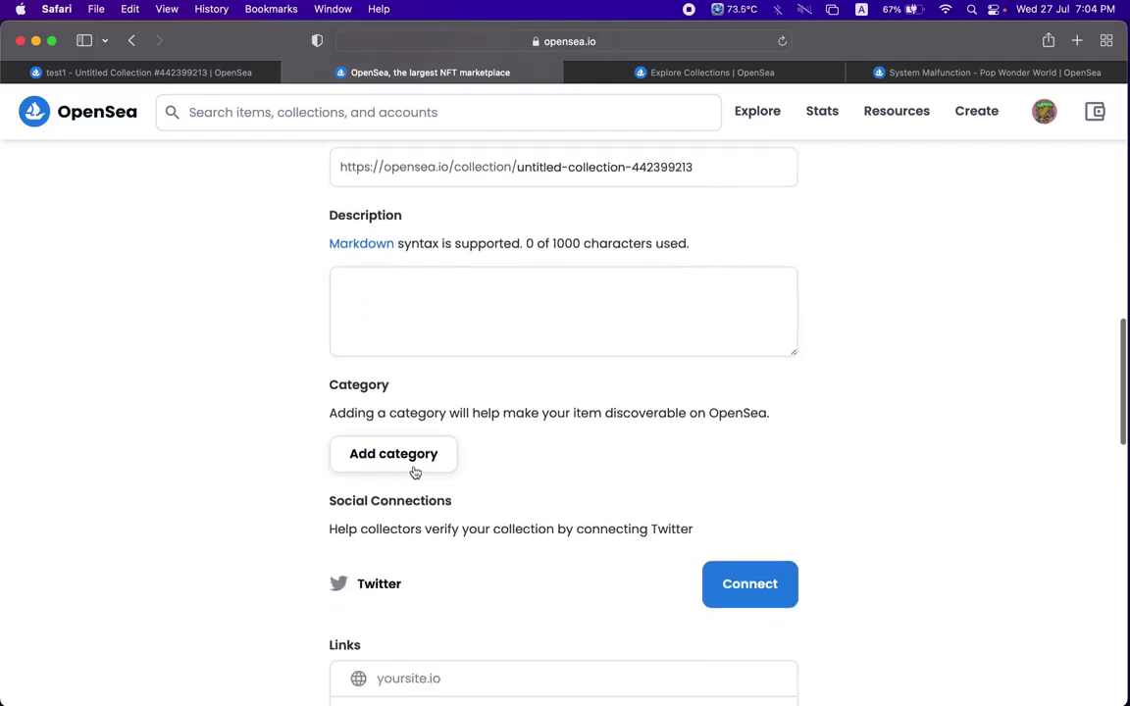
{"action": "left_click", "coordinate": [415, 464]}
{"action": "left_click", "coordinate": [411, 507]}
{"action": "scroll", "coordinate": [411, 504], "scroll_direction": "down", "scroll_amount": 2}
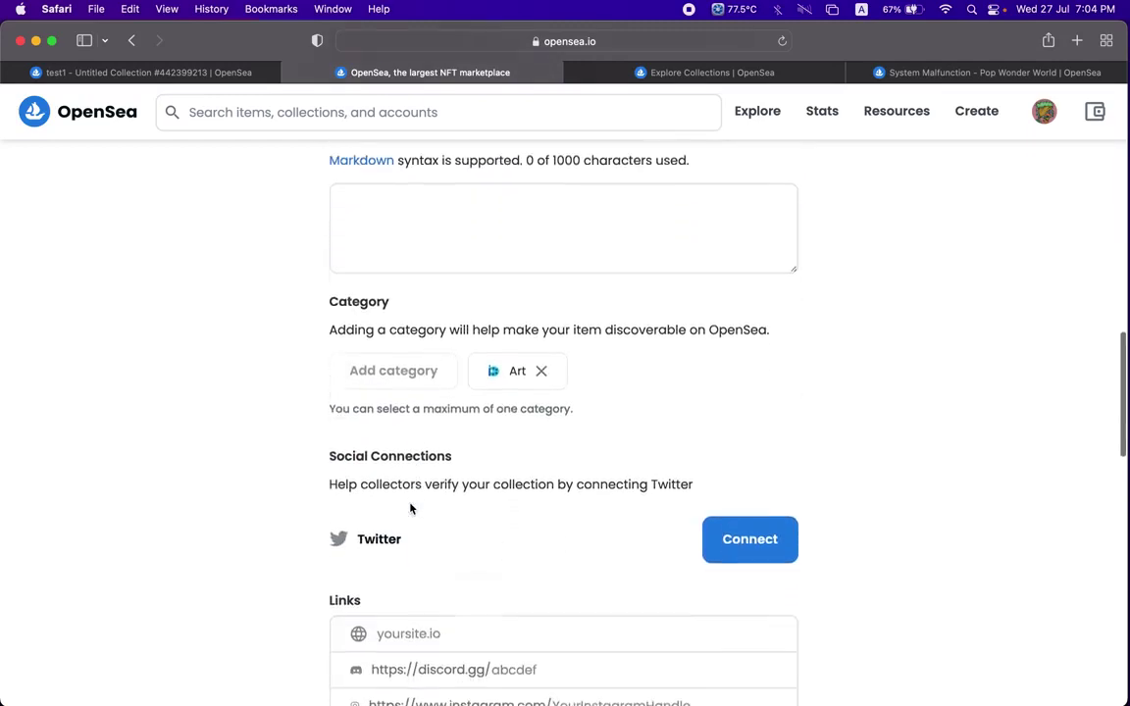
Review the collection's social connections and links, and add a wallet address entry under Creator earnings.
{"action": "scroll", "coordinate": [734, 539], "scroll_direction": "down", "scroll_amount": 1}
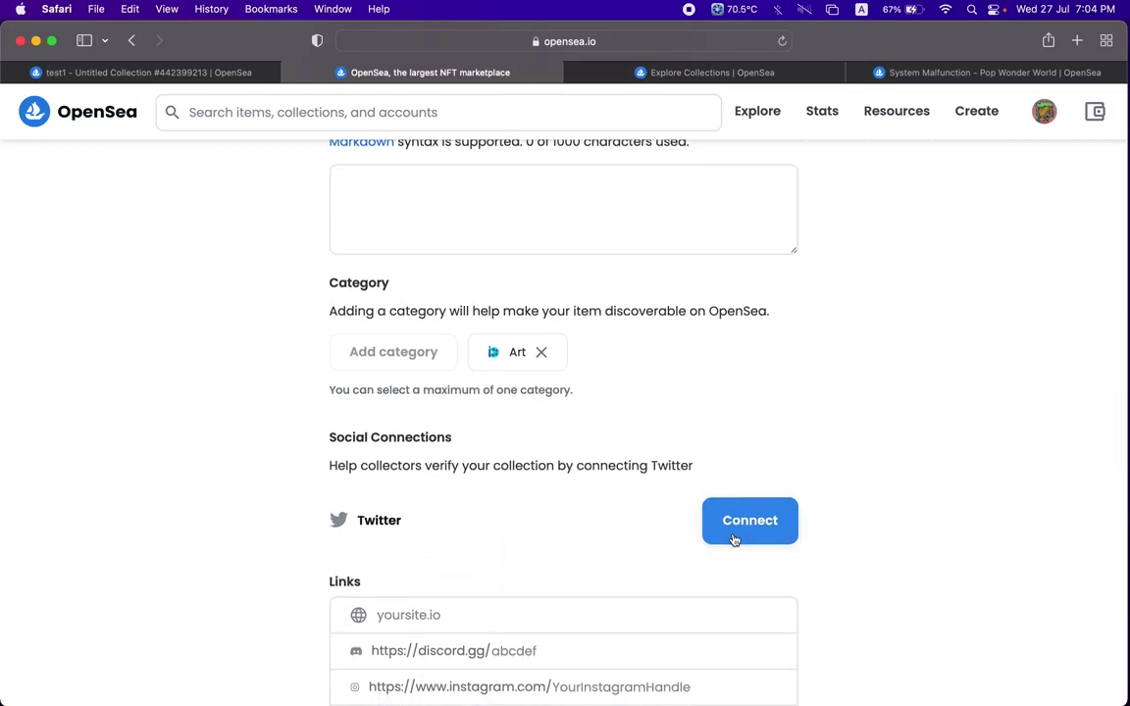
{"action": "scroll", "coordinate": [733, 539], "scroll_direction": "down", "scroll_amount": 2}
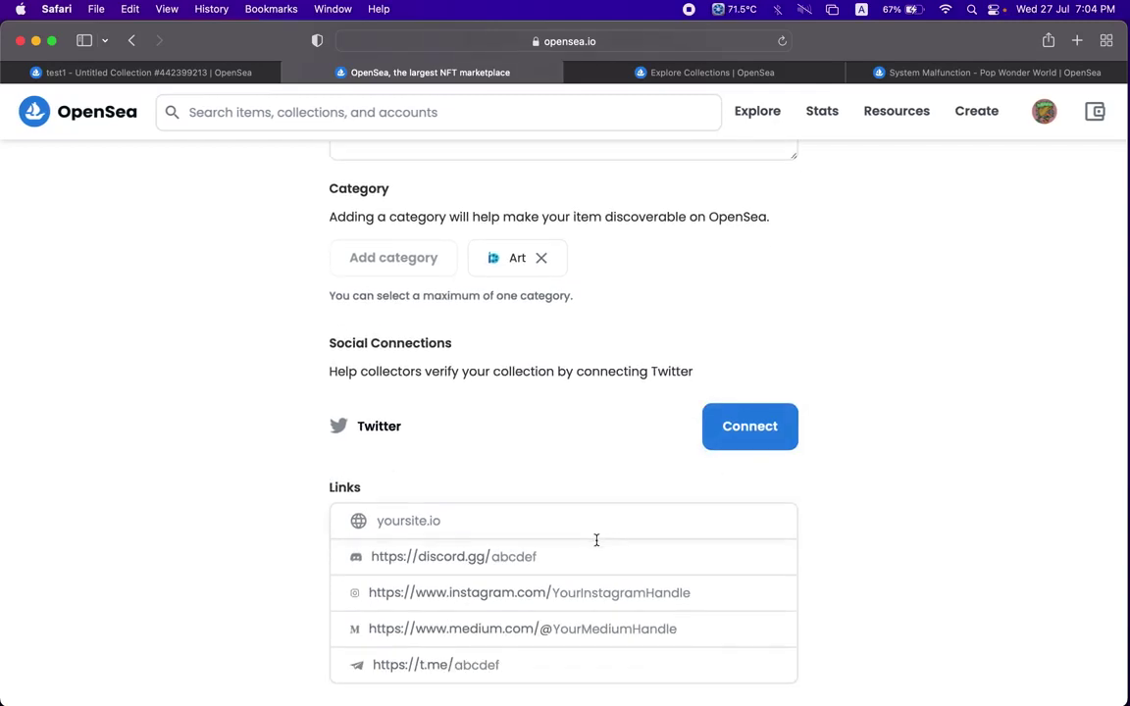
{"action": "scroll", "coordinate": [597, 563], "scroll_direction": "down", "scroll_amount": 2}
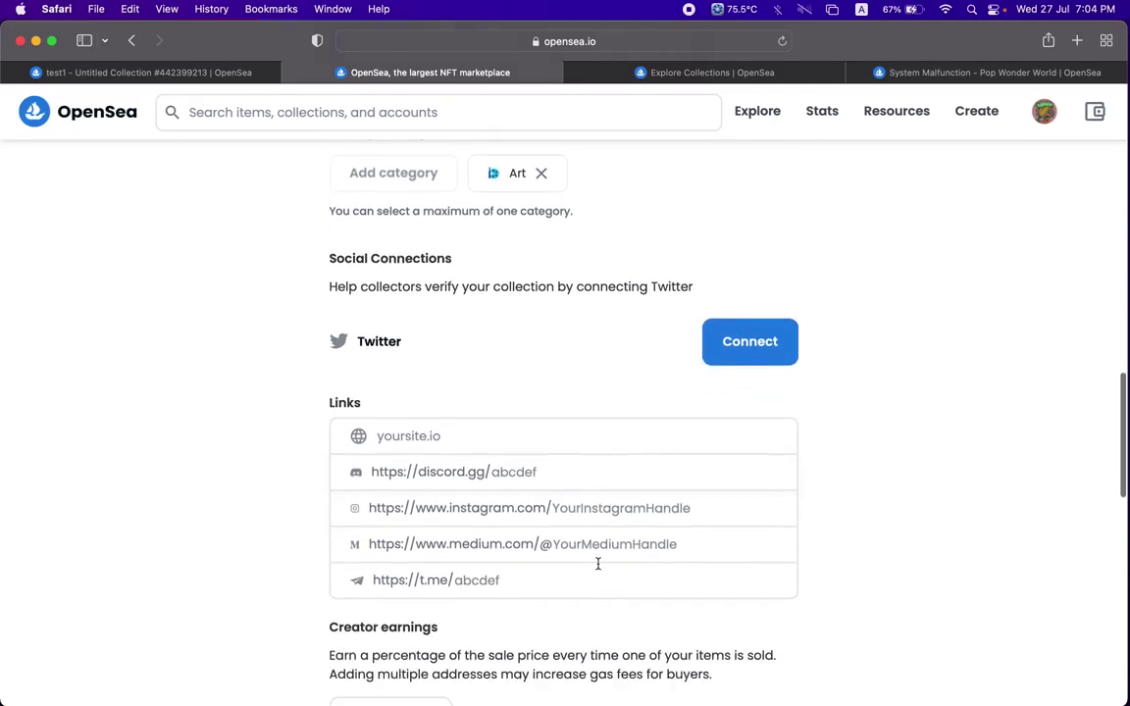
{"action": "scroll", "coordinate": [597, 563], "scroll_direction": "down", "scroll_amount": 1}
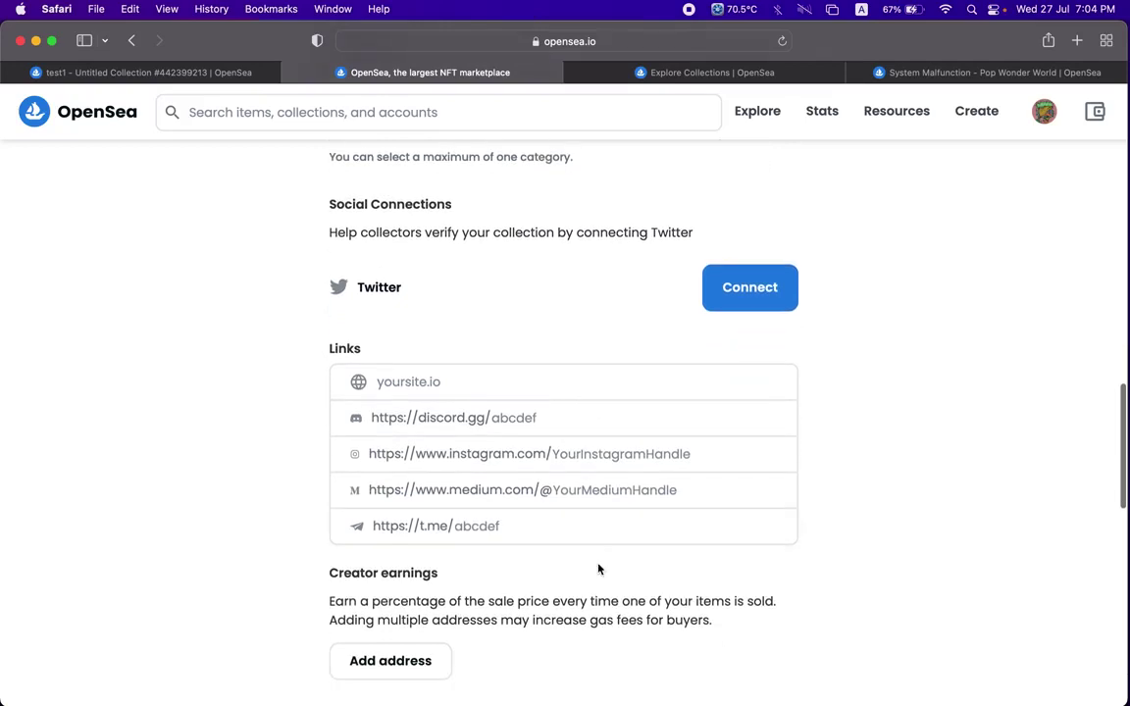
{"action": "scroll", "coordinate": [600, 568], "scroll_direction": "down", "scroll_amount": 1}
{"action": "scroll", "coordinate": [599, 568], "scroll_direction": "down", "scroll_amount": 3}
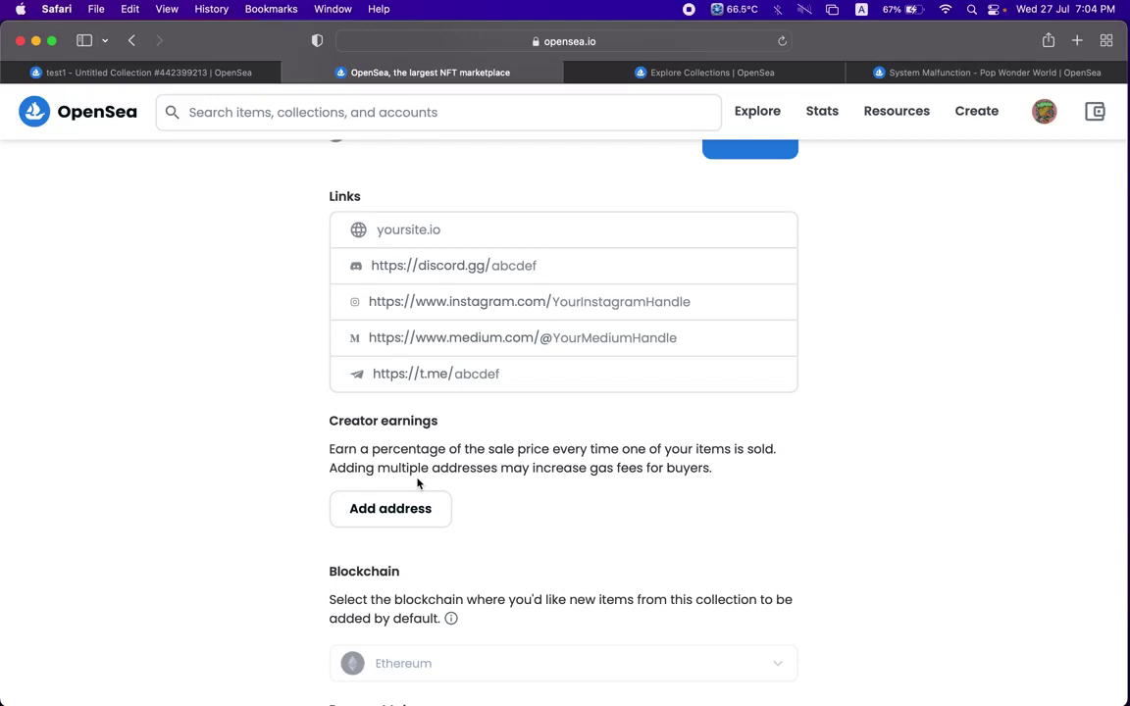
{"action": "left_click", "coordinate": [415, 507]}
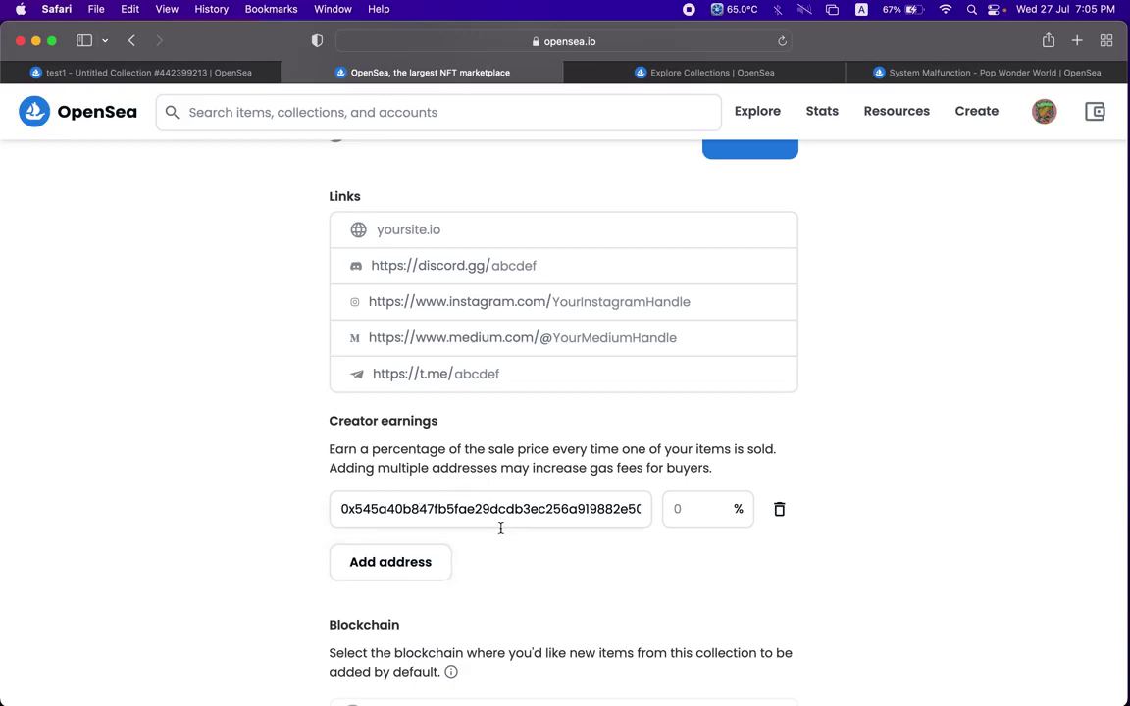
Examine the collection's blockchain setting and payment token options without adding a token.
{"action": "scroll", "coordinate": [514, 511], "scroll_direction": "down", "scroll_amount": 2}
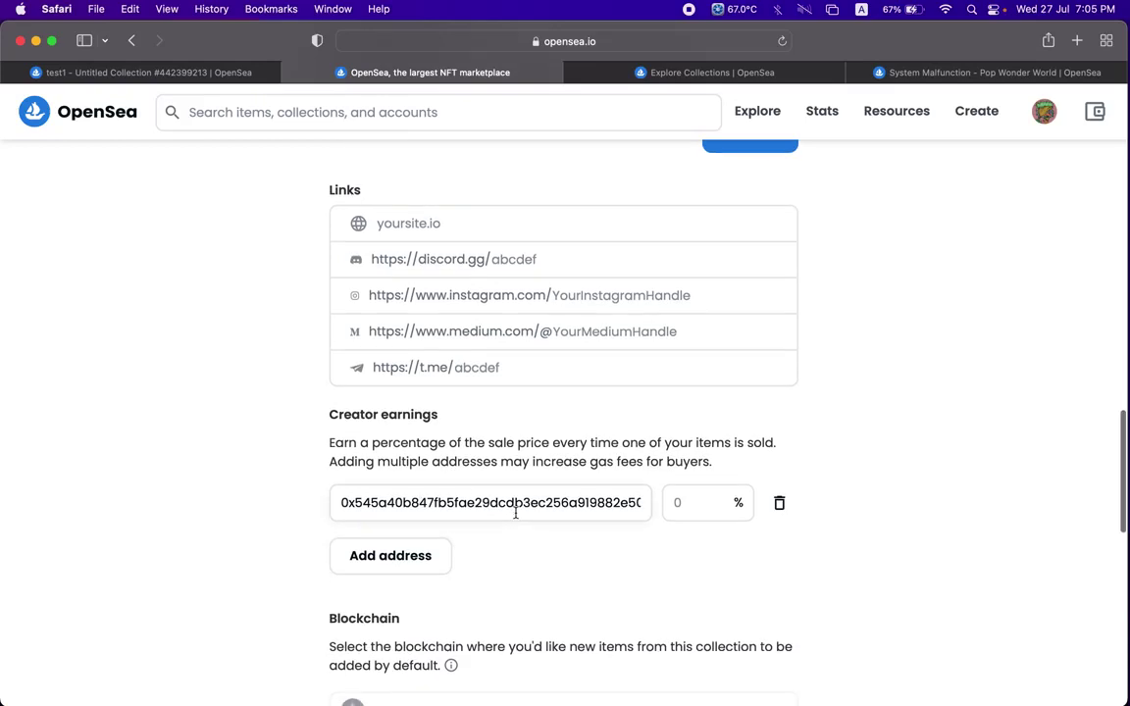
{"action": "scroll", "coordinate": [564, 425], "scroll_direction": "down", "scroll_amount": 5}
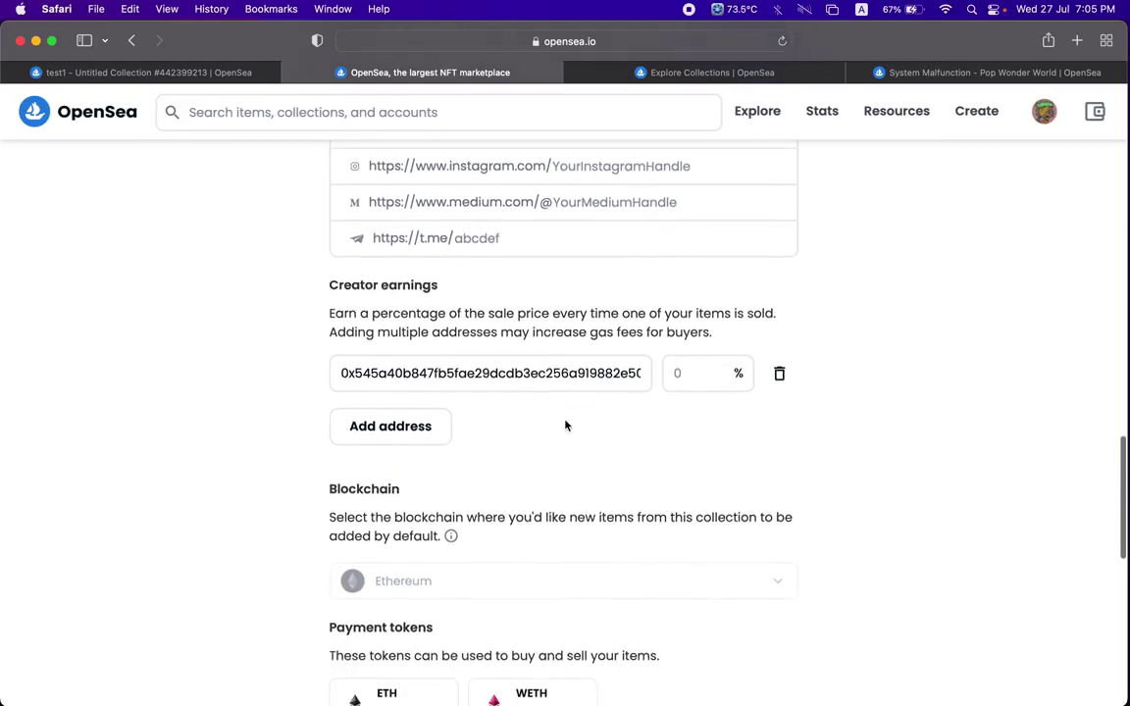
{"action": "scroll", "coordinate": [564, 424], "scroll_direction": "down", "scroll_amount": 2}
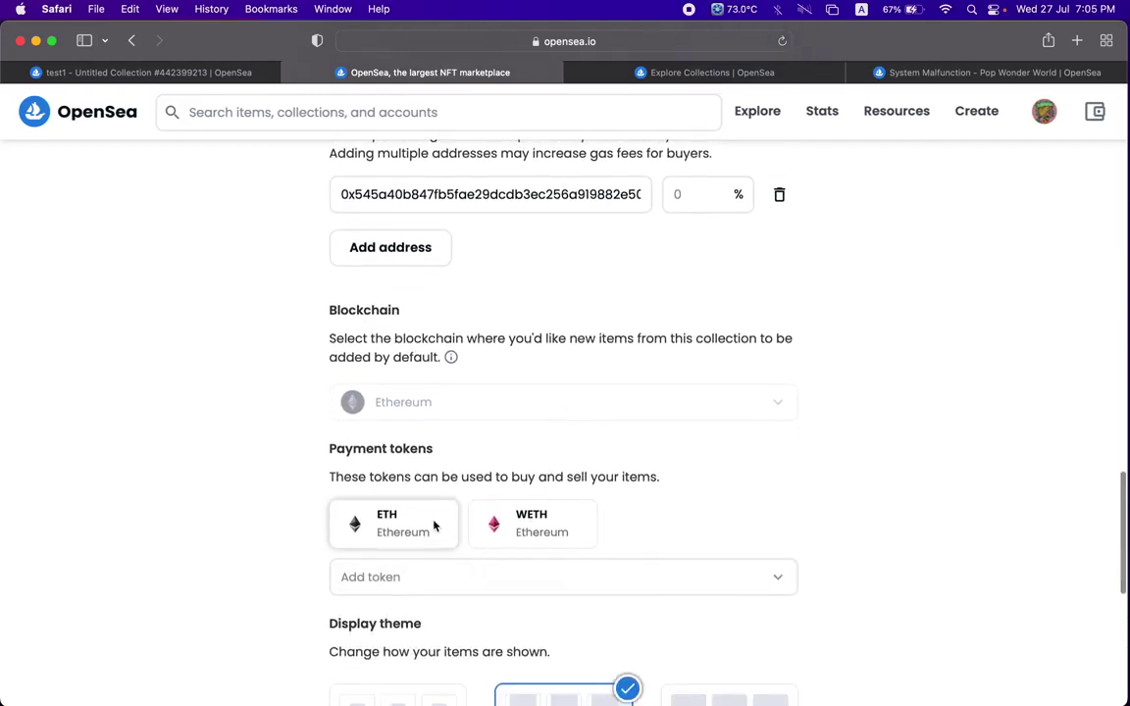
{"action": "left_click", "coordinate": [512, 578]}
{"action": "left_click", "coordinate": [776, 580]}
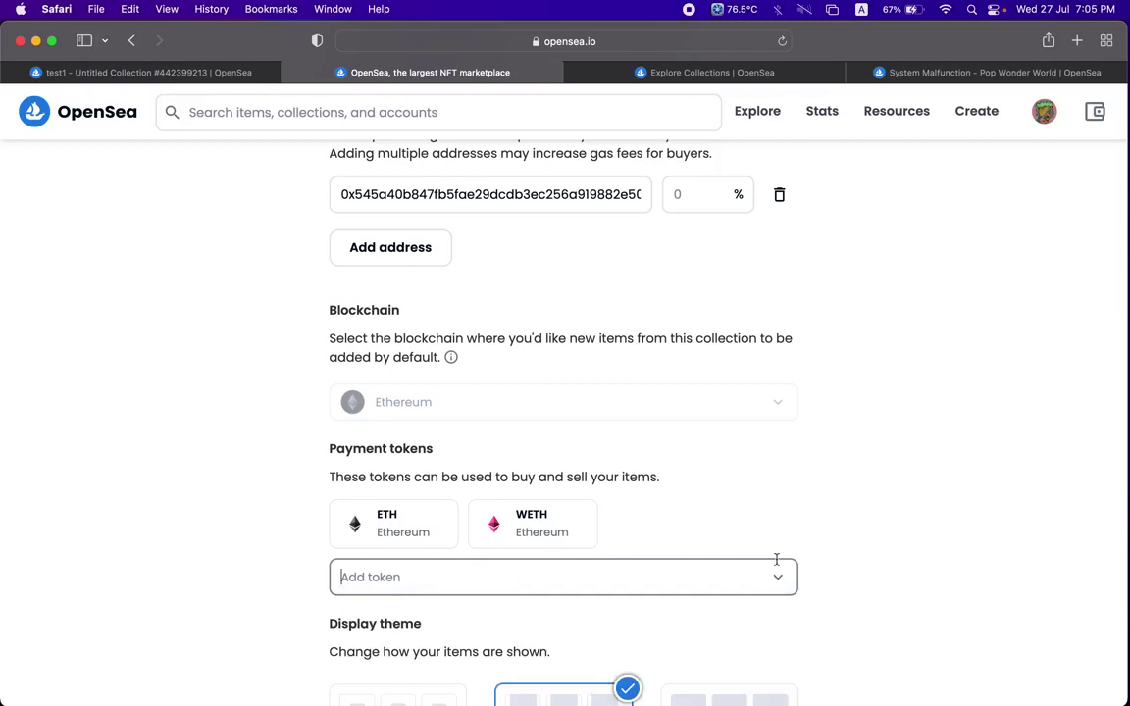
{"action": "scroll", "coordinate": [775, 549], "scroll_direction": "down", "scroll_amount": 2}
{"action": "left_click", "coordinate": [416, 480]}
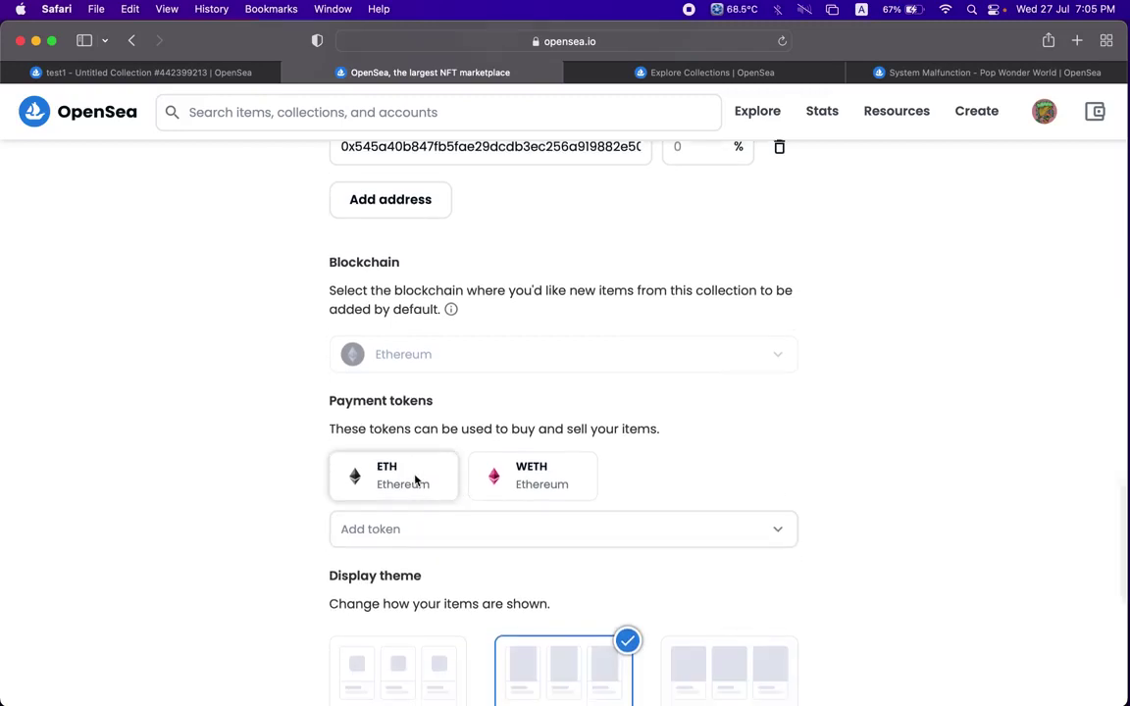
Review the rest of the collection form and change the collection's name to "Test Collection123".
{"action": "scroll", "coordinate": [558, 524], "scroll_direction": "down", "scroll_amount": 10}
{"action": "scroll", "coordinate": [558, 524], "scroll_direction": "down", "scroll_amount": 2}
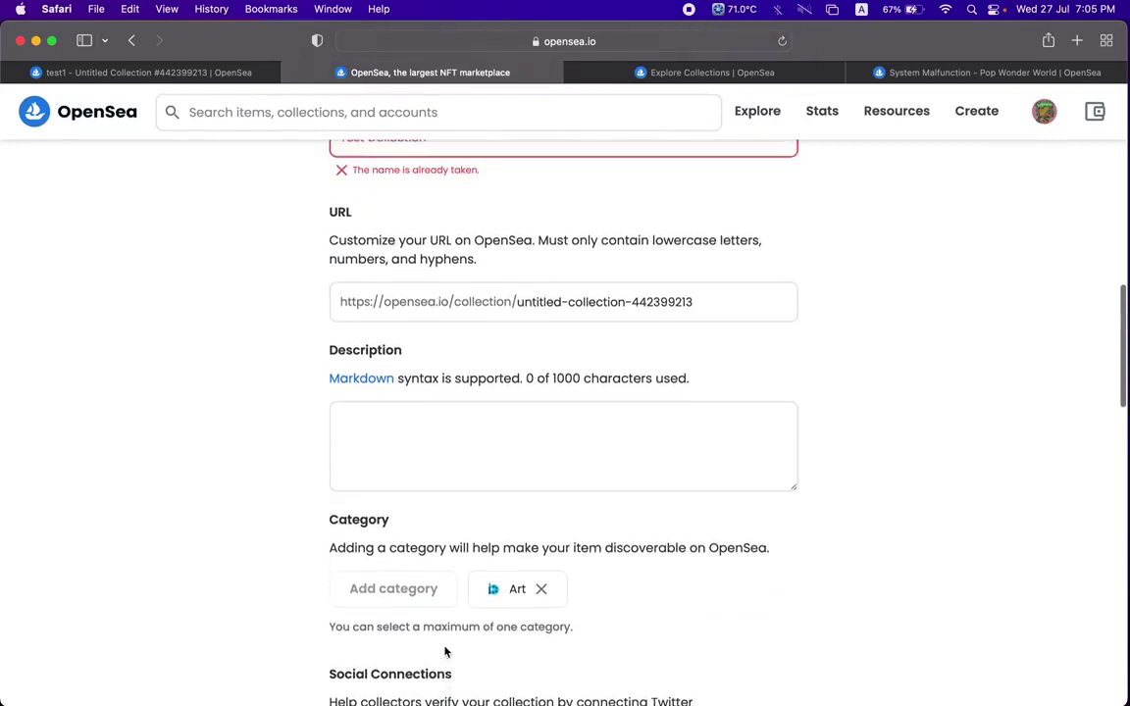
{"action": "left_click", "coordinate": [437, 232]}
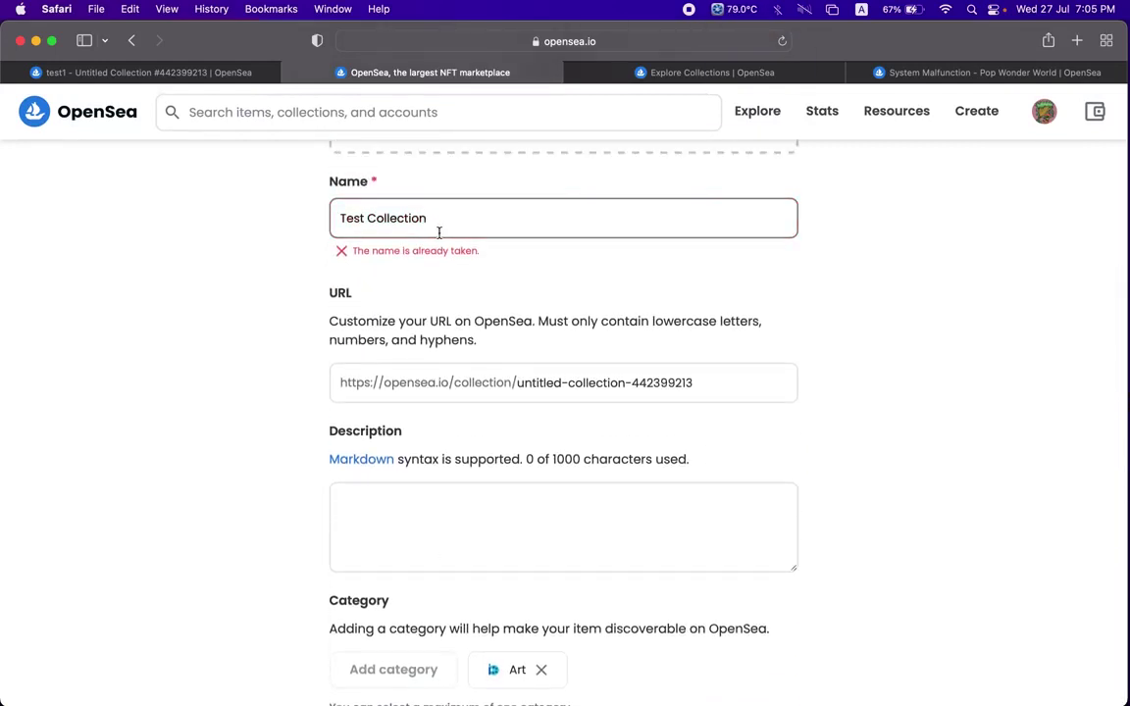
{"action": "type", "text": "123"}
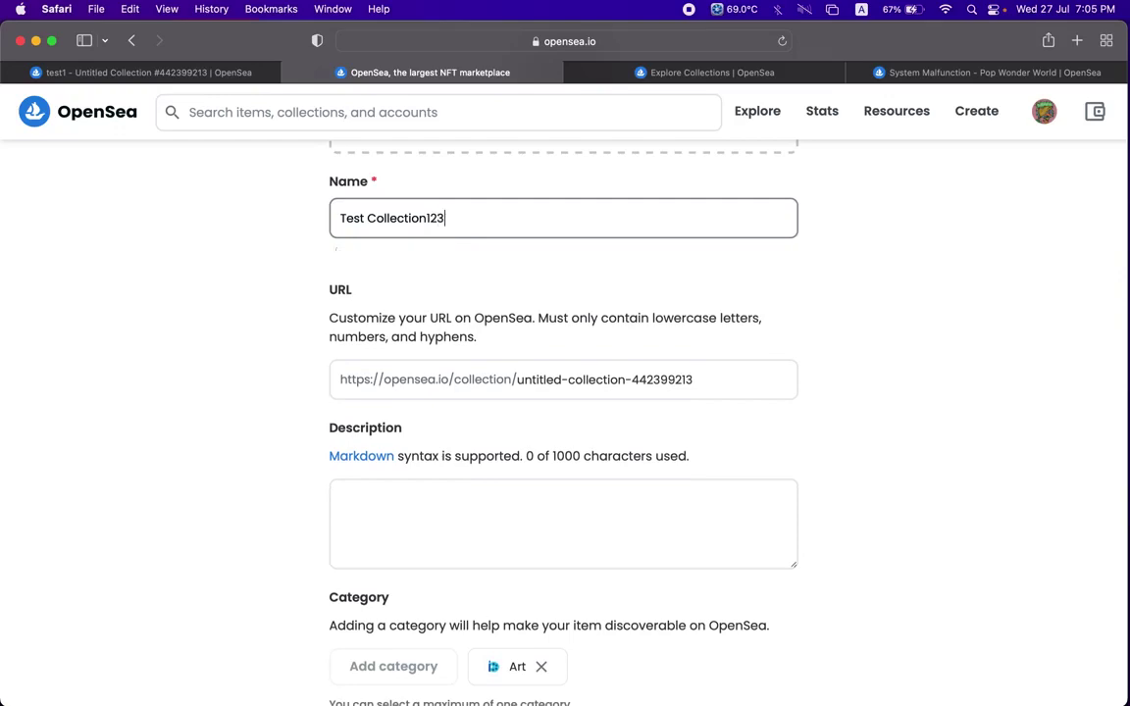
Extend the collection's name to "Test Collection123jhljlj" and check the bottom of the form.
{"action": "scroll", "coordinate": [565, 421], "scroll_direction": "down", "scroll_amount": 20}
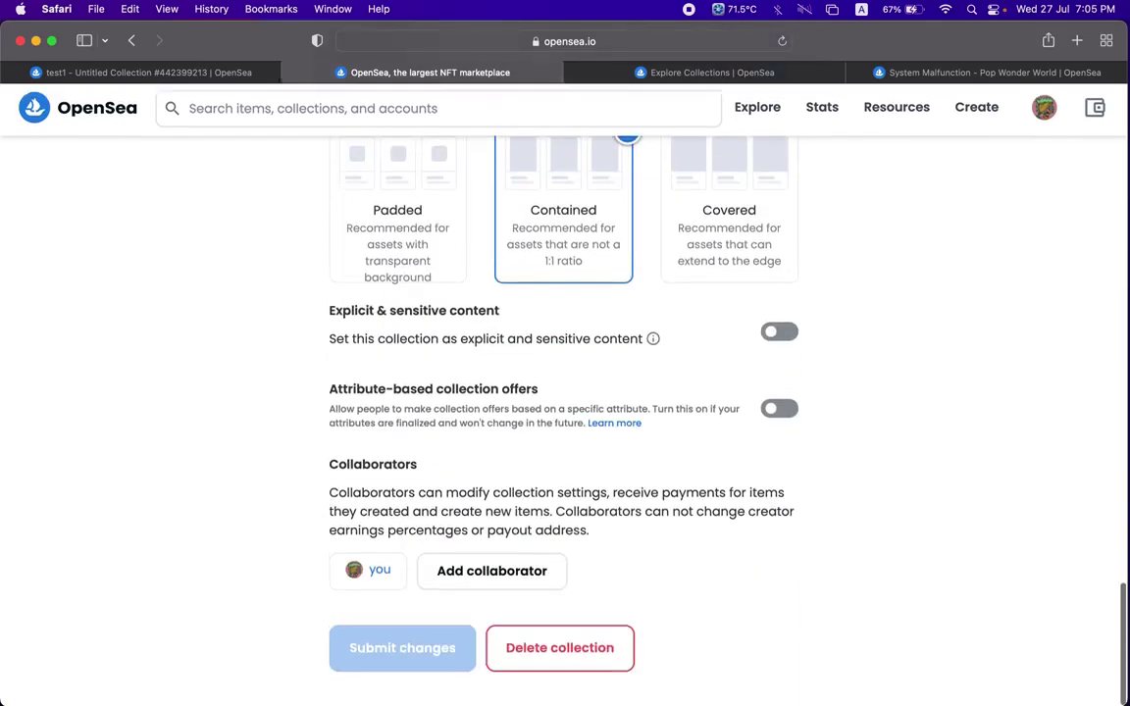
{"action": "scroll", "coordinate": [490, 402], "scroll_direction": "up", "scroll_amount": 10}
{"action": "scroll", "coordinate": [515, 393], "scroll_direction": "down", "scroll_amount": 10}
{"action": "scroll", "coordinate": [515, 393], "scroll_direction": "up", "scroll_amount": 15}
{"action": "scroll", "coordinate": [514, 389], "scroll_direction": "up", "scroll_amount": 5}
{"action": "type", "text": "45"}
{"action": "scroll", "coordinate": [564, 393], "scroll_direction": "down", "scroll_amount": 15}
{"action": "scroll", "coordinate": [564, 412], "scroll_direction": "down", "scroll_amount": 10}
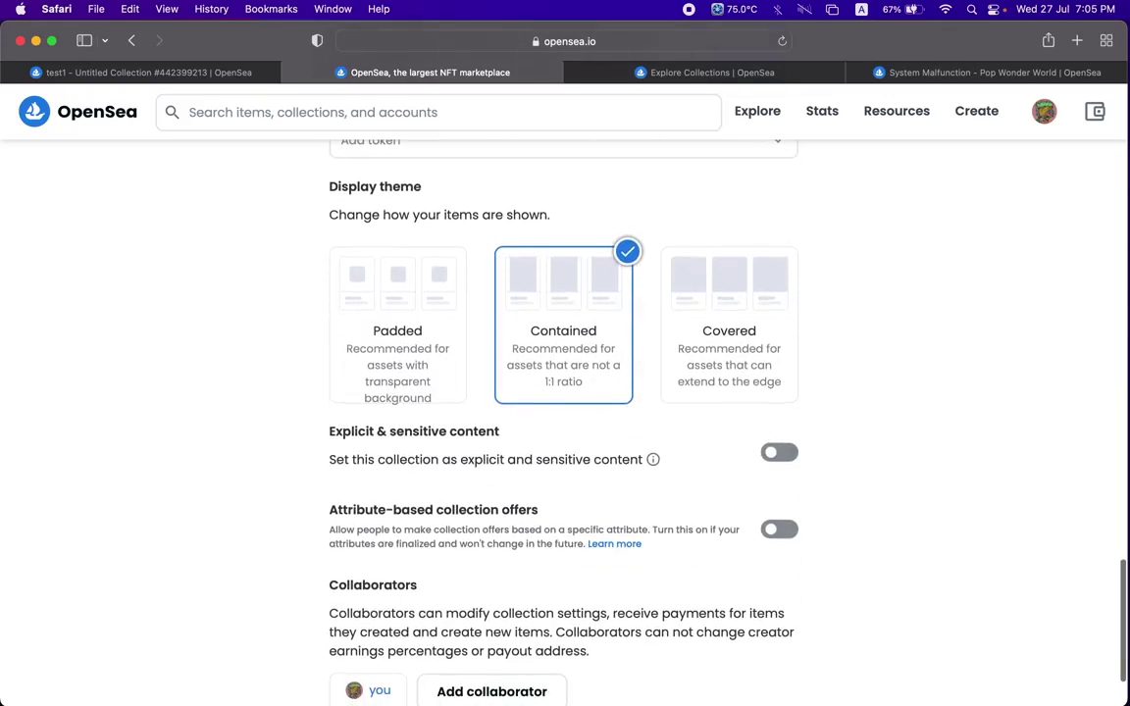
Review the collection form from its logo to the payment tokens, display theme and collaborators.
{"action": "scroll", "coordinate": [564, 392], "scroll_direction": "down", "scroll_amount": 2}
{"action": "scroll", "coordinate": [563, 392], "scroll_direction": "up", "scroll_amount": 3}
{"action": "scroll", "coordinate": [564, 392], "scroll_direction": "up", "scroll_amount": 20}
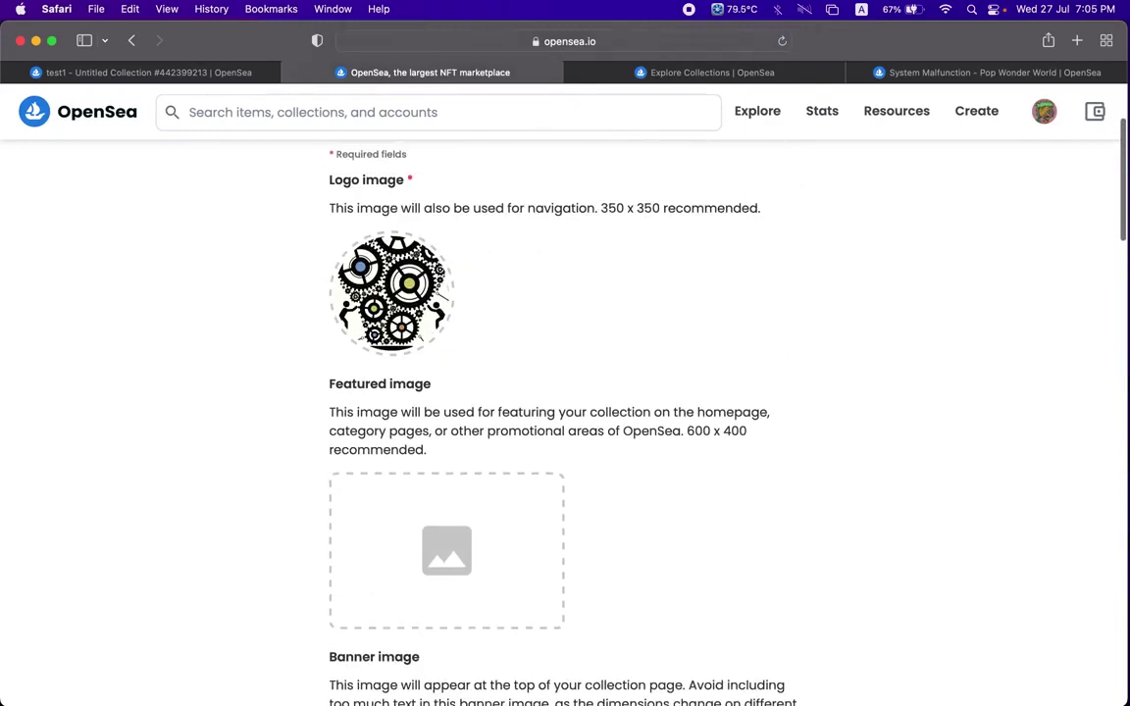
{"action": "scroll", "coordinate": [564, 392], "scroll_direction": "up", "scroll_amount": 2}
{"action": "scroll", "coordinate": [564, 392], "scroll_direction": "down", "scroll_amount": 10}
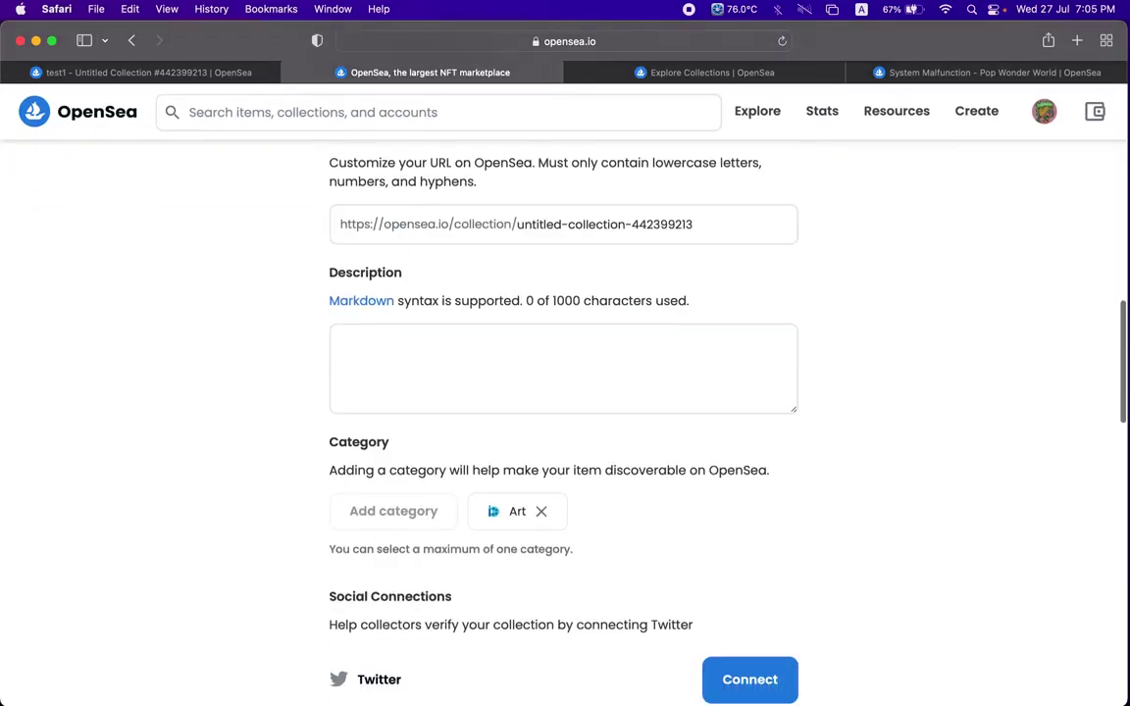
{"action": "scroll", "coordinate": [564, 393], "scroll_direction": "down", "scroll_amount": 8}
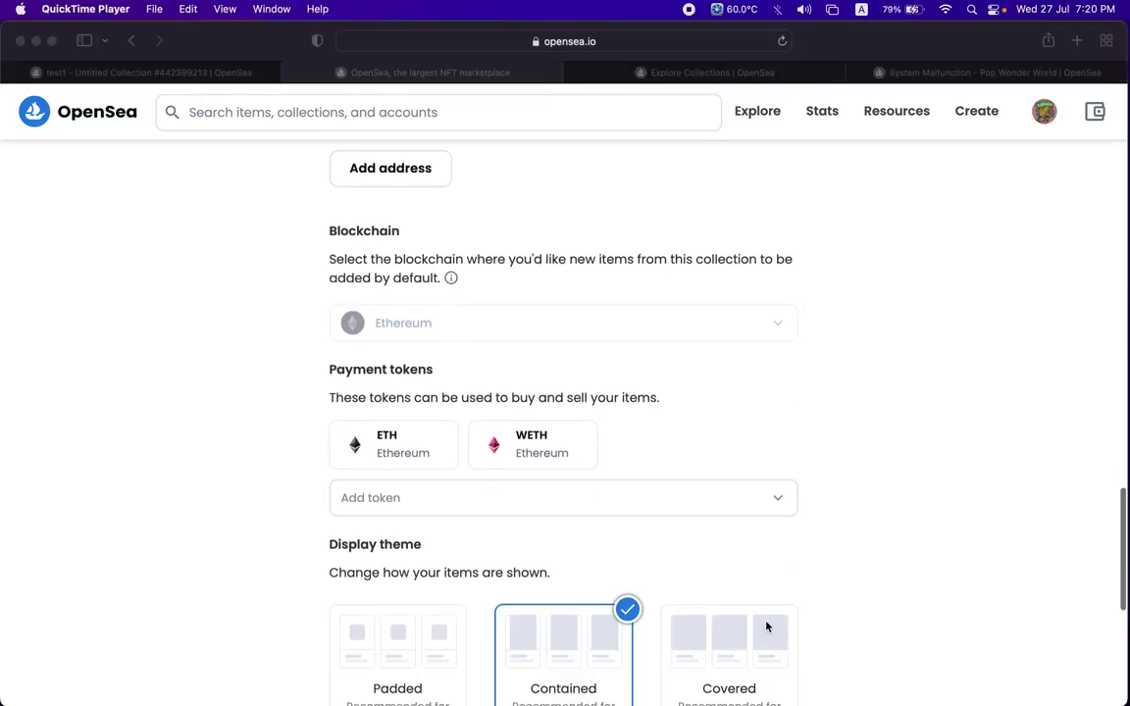
{"action": "scroll", "coordinate": [764, 627], "scroll_direction": "down", "scroll_amount": 1}
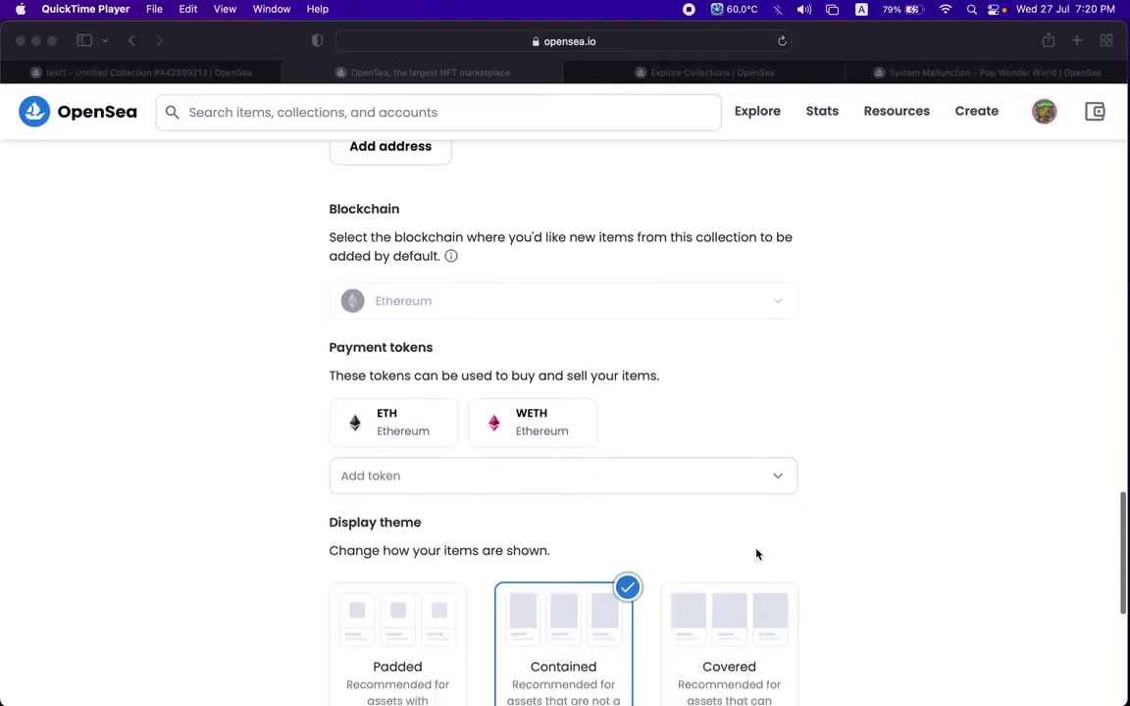
{"action": "left_click", "coordinate": [427, 429]}
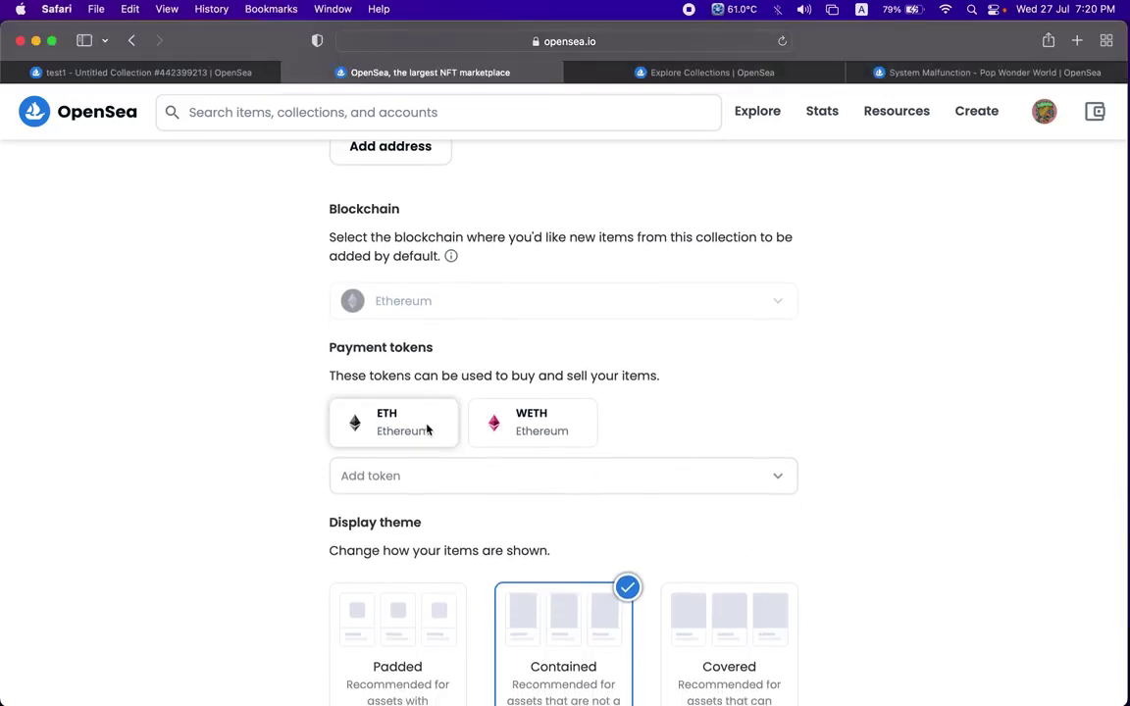
{"action": "scroll", "coordinate": [687, 334], "scroll_direction": "down", "scroll_amount": 1}
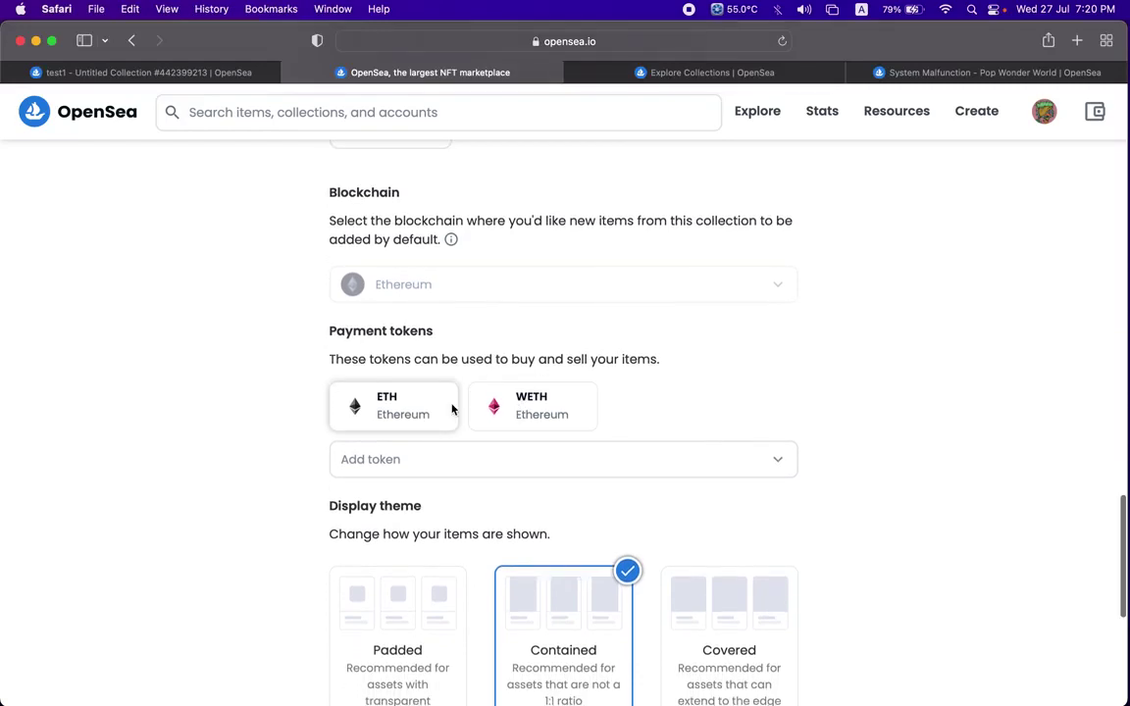
{"action": "scroll", "coordinate": [454, 408], "scroll_direction": "down", "scroll_amount": 2}
{"action": "scroll", "coordinate": [452, 409], "scroll_direction": "down", "scroll_amount": 6}
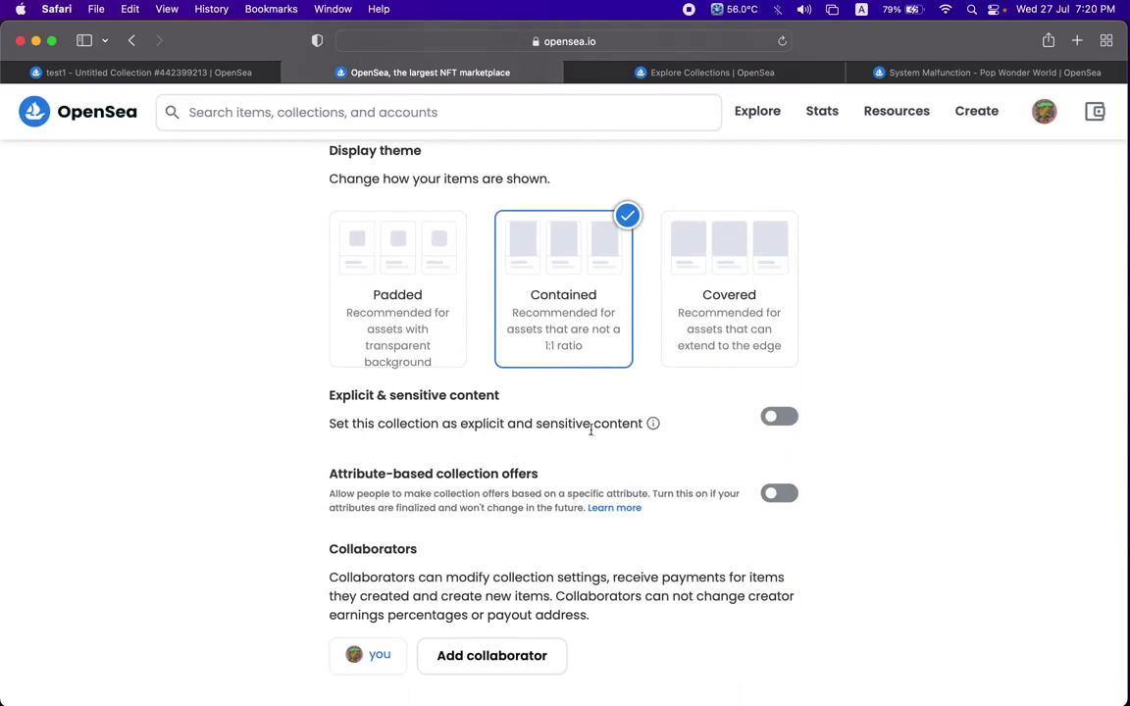
{"action": "scroll", "coordinate": [544, 426], "scroll_direction": "down", "scroll_amount": 2}
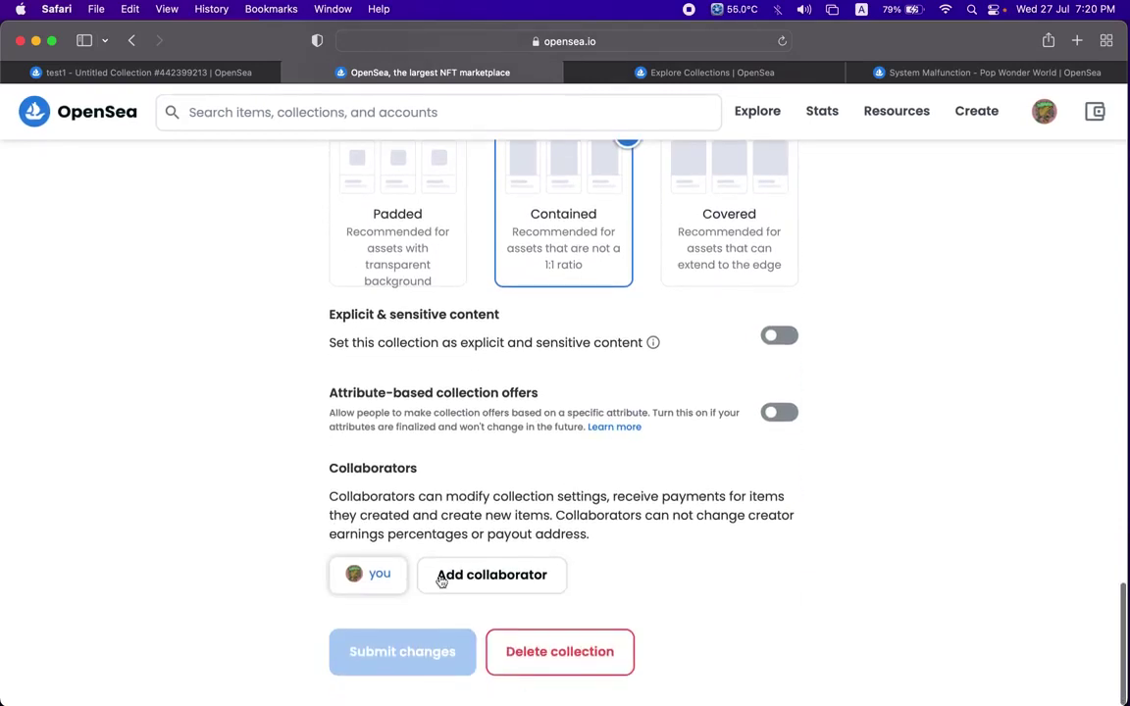
Recheck the collection's name, category, links, creator earnings and attribute-based offers setting for anything still missing.
{"action": "scroll", "coordinate": [507, 568], "scroll_direction": "up", "scroll_amount": 15}
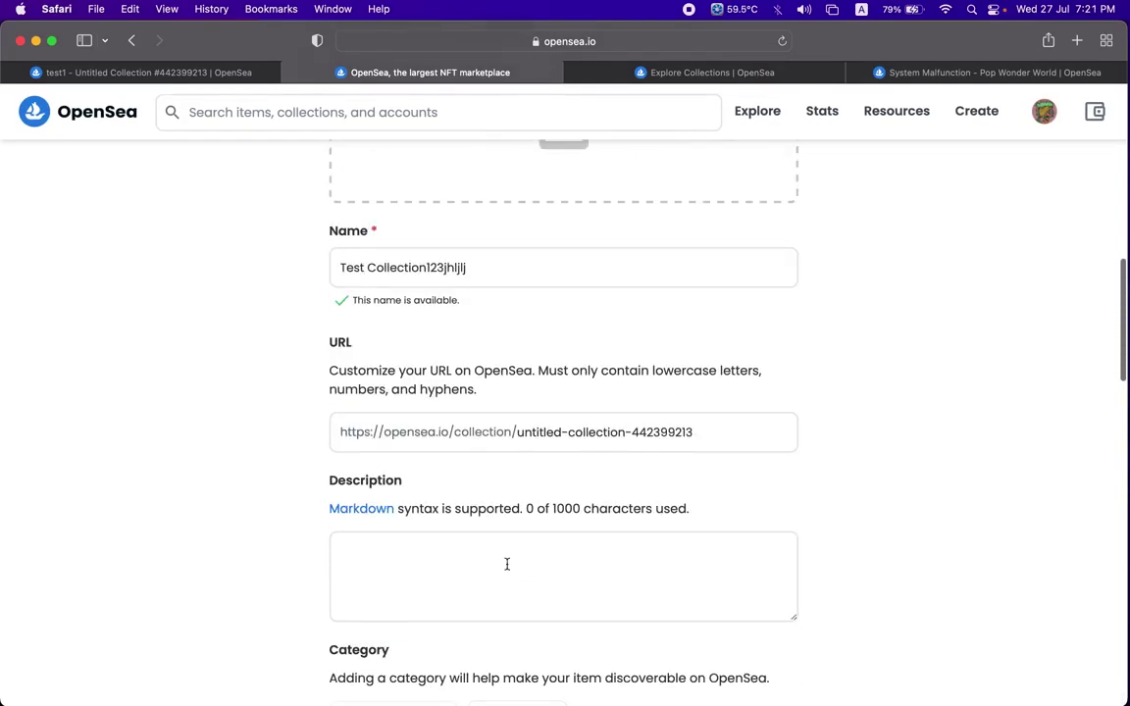
{"action": "scroll", "coordinate": [507, 564], "scroll_direction": "up", "scroll_amount": 6}
{"action": "scroll", "coordinate": [507, 570], "scroll_direction": "down", "scroll_amount": 2}
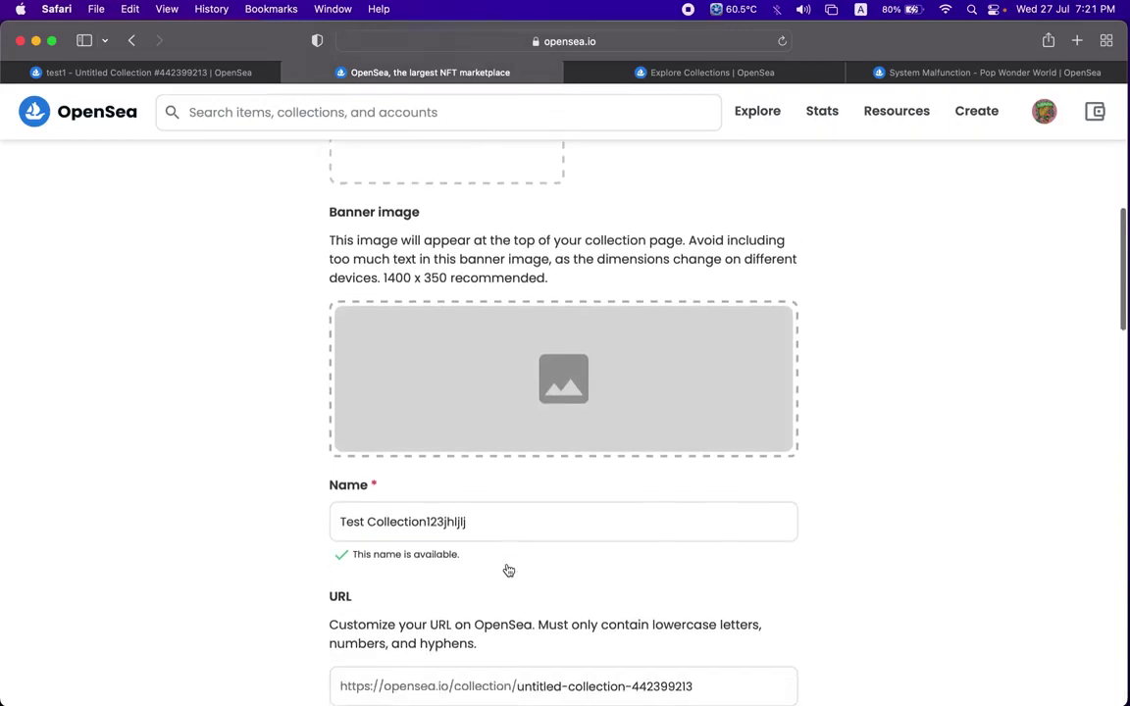
{"action": "scroll", "coordinate": [508, 569], "scroll_direction": "down", "scroll_amount": 8}
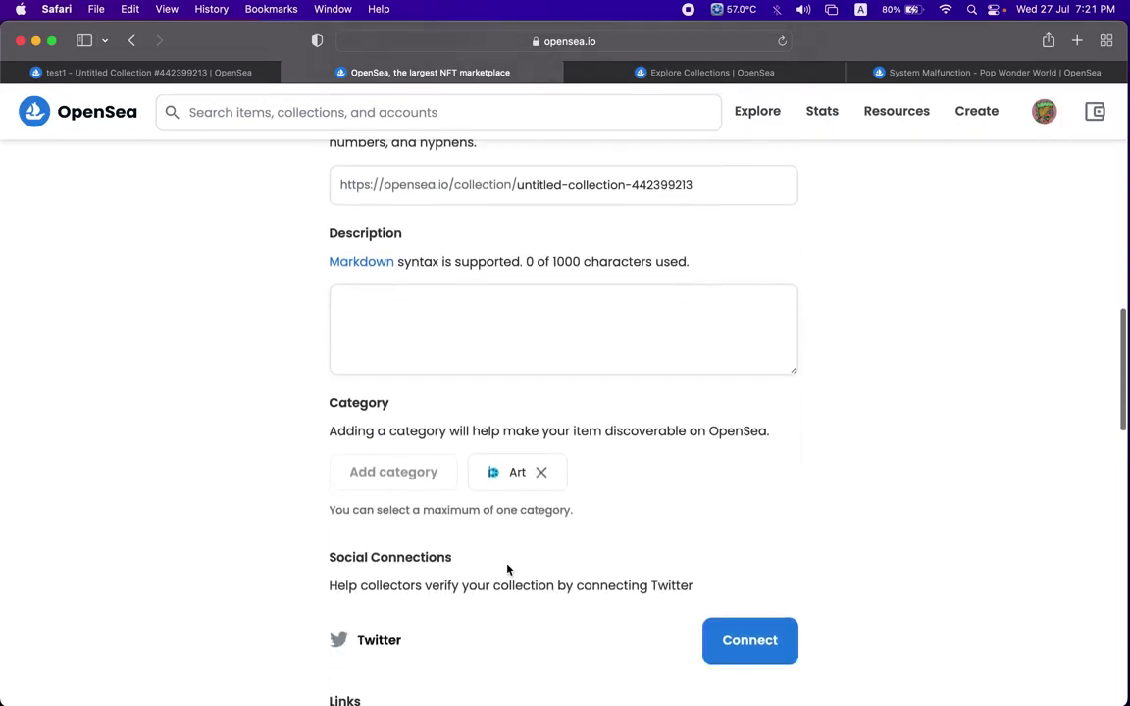
{"action": "scroll", "coordinate": [507, 569], "scroll_direction": "down", "scroll_amount": 4}
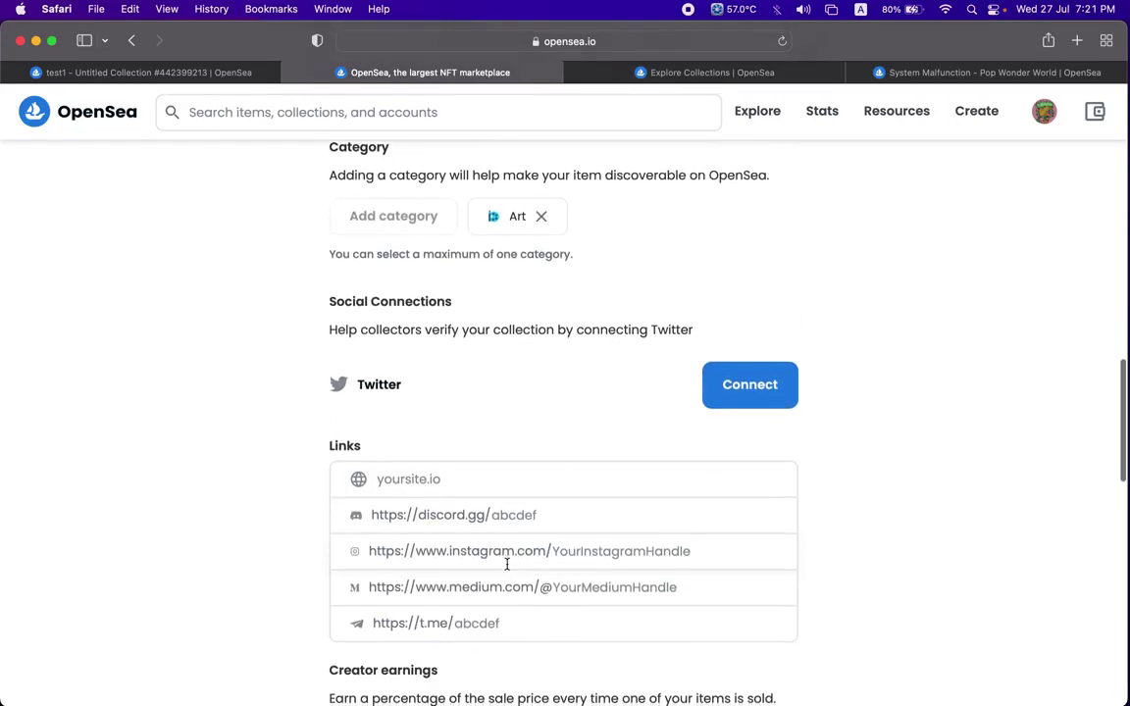
{"action": "scroll", "coordinate": [507, 567], "scroll_direction": "down", "scroll_amount": 3}
{"action": "scroll", "coordinate": [507, 566], "scroll_direction": "down", "scroll_amount": 4}
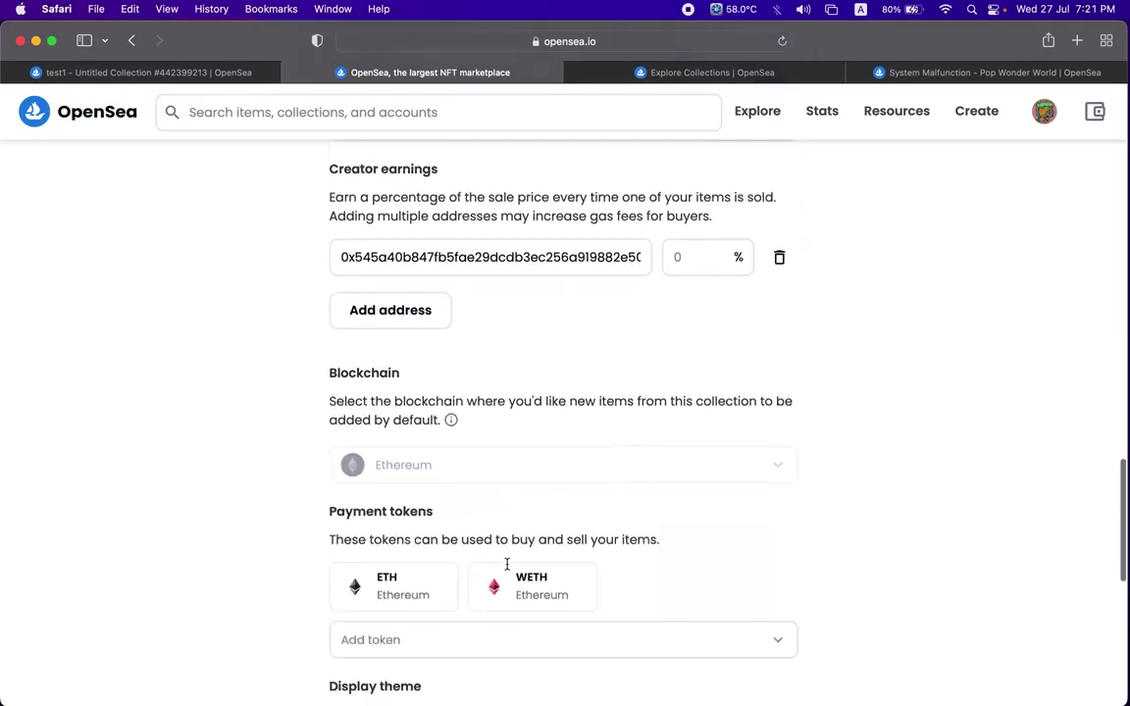
{"action": "scroll", "coordinate": [507, 569], "scroll_direction": "down", "scroll_amount": 6}
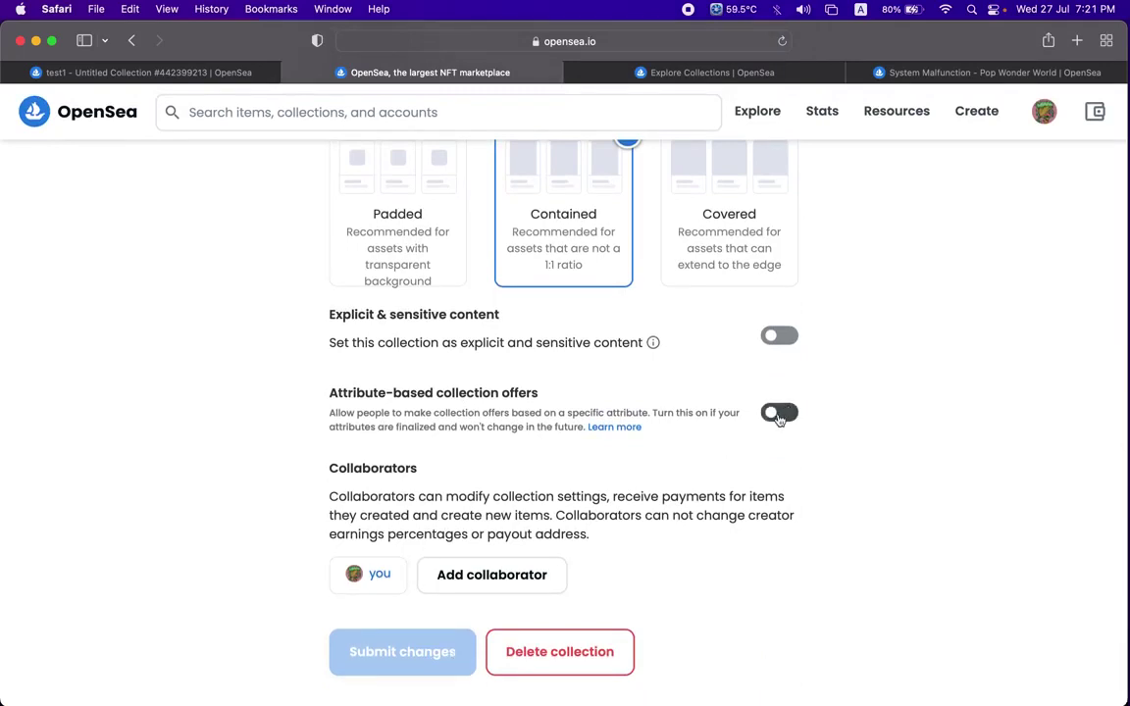
Toggle the explicit and sensitive content setting on and back off, and choose the Covered display theme.
{"action": "left_click", "coordinate": [783, 339]}
{"action": "left_click", "coordinate": [783, 339]}
{"action": "left_click", "coordinate": [733, 233]}
Recheck the collection's images and name, and enter placeholder text in its description.
{"action": "scroll", "coordinate": [752, 239], "scroll_direction": "up", "scroll_amount": 15}
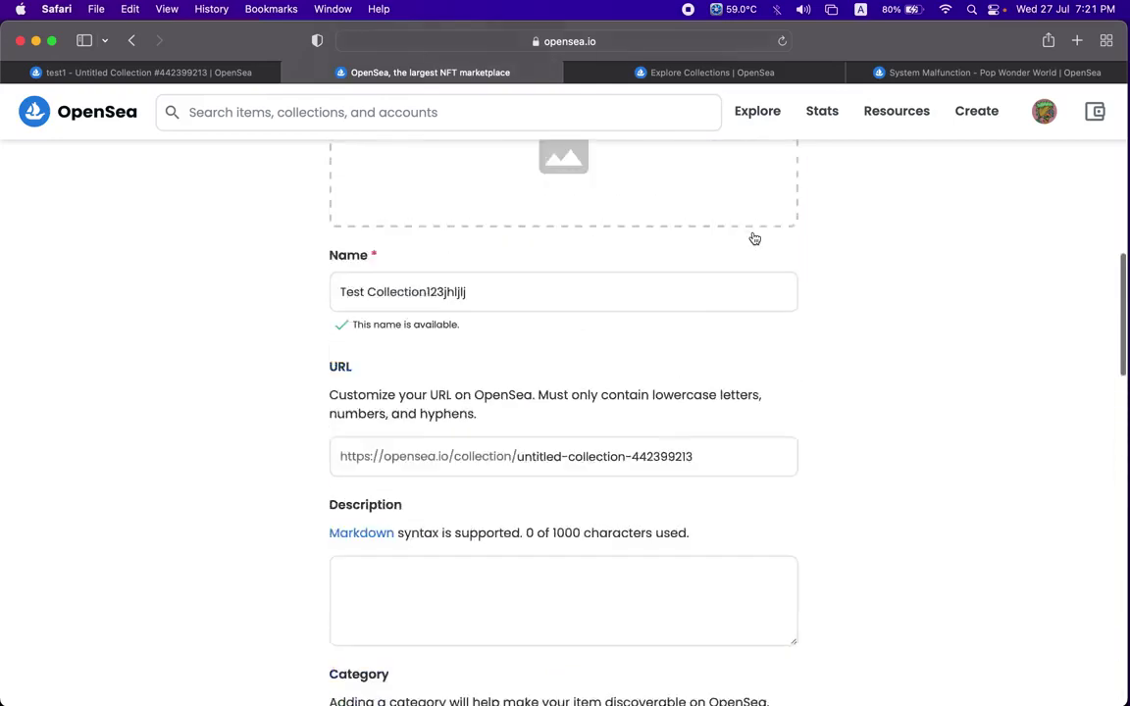
{"action": "scroll", "coordinate": [753, 237], "scroll_direction": "up", "scroll_amount": 5}
{"action": "scroll", "coordinate": [753, 237], "scroll_direction": "down", "scroll_amount": 6}
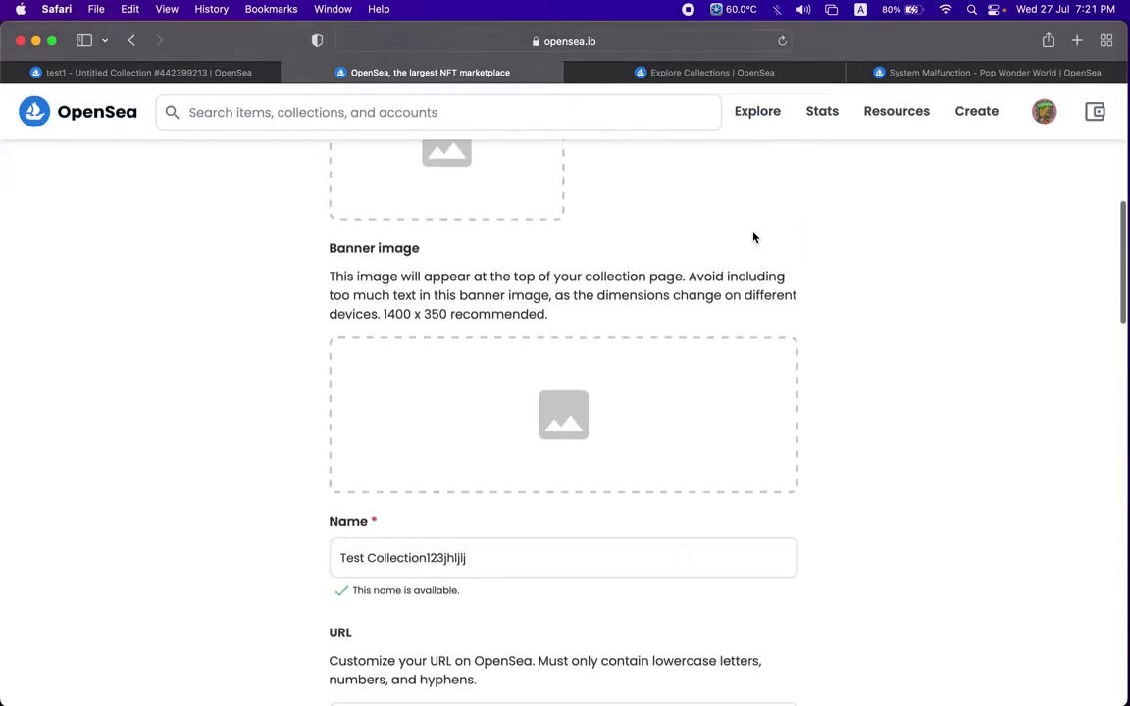
{"action": "scroll", "coordinate": [754, 237], "scroll_direction": "up", "scroll_amount": 5}
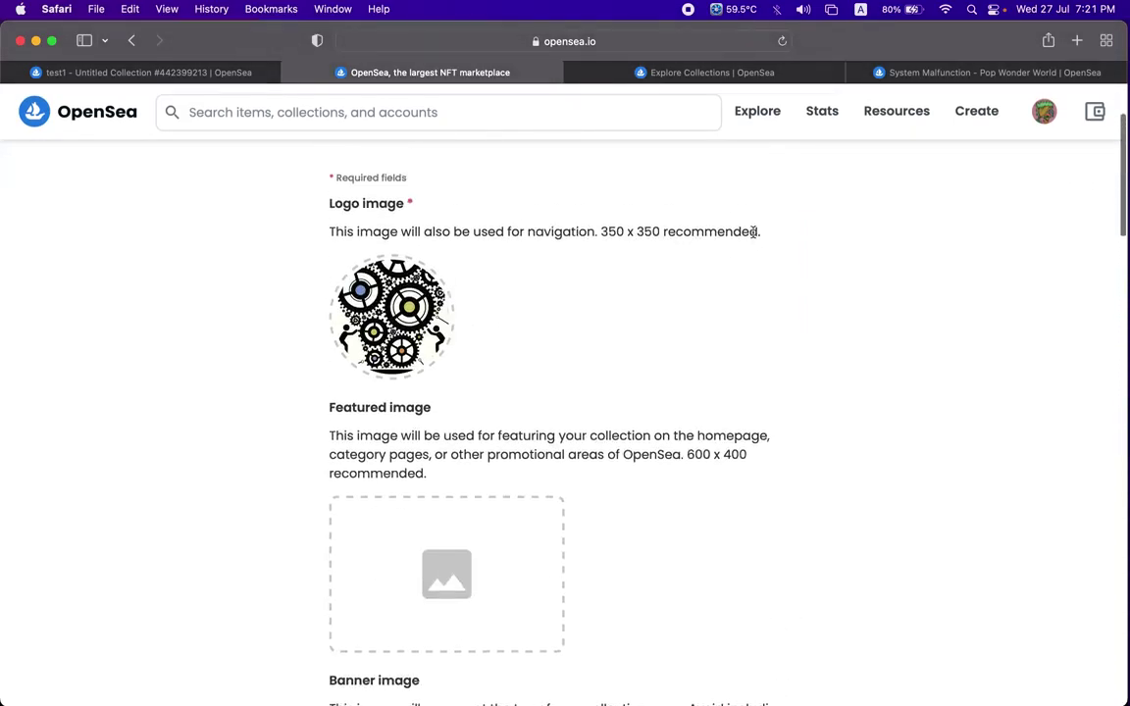
{"action": "scroll", "coordinate": [753, 231], "scroll_direction": "up", "scroll_amount": 2}
{"action": "scroll", "coordinate": [753, 238], "scroll_direction": "down", "scroll_amount": 7}
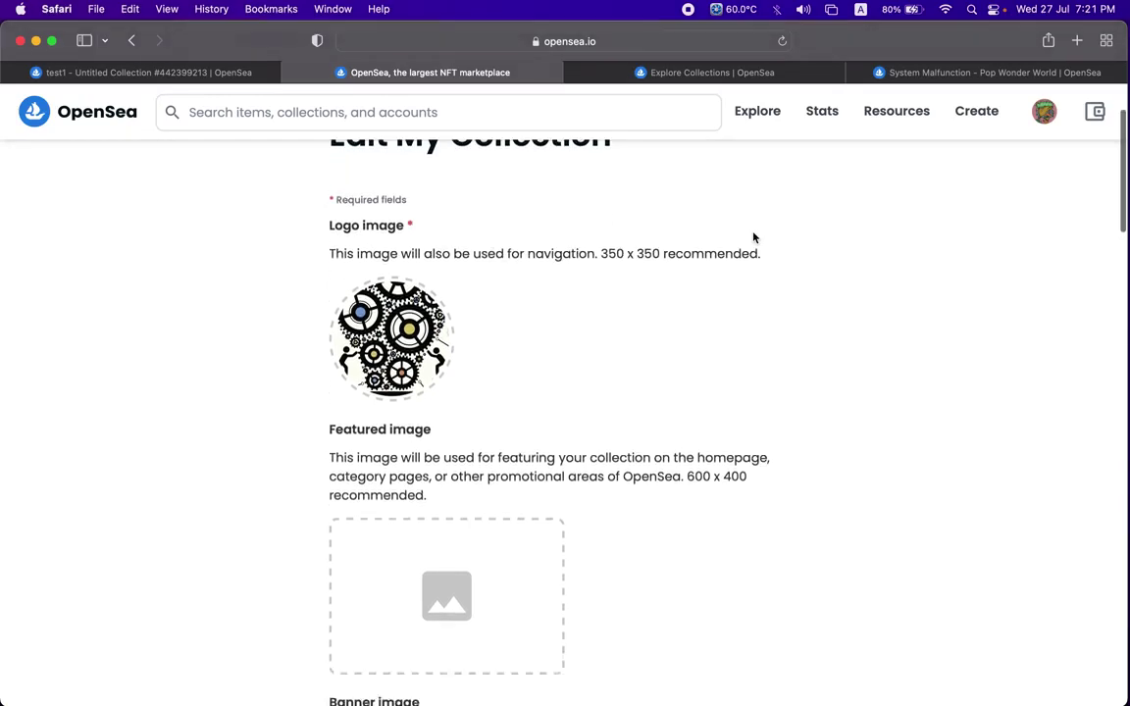
{"action": "scroll", "coordinate": [754, 238], "scroll_direction": "down", "scroll_amount": 5}
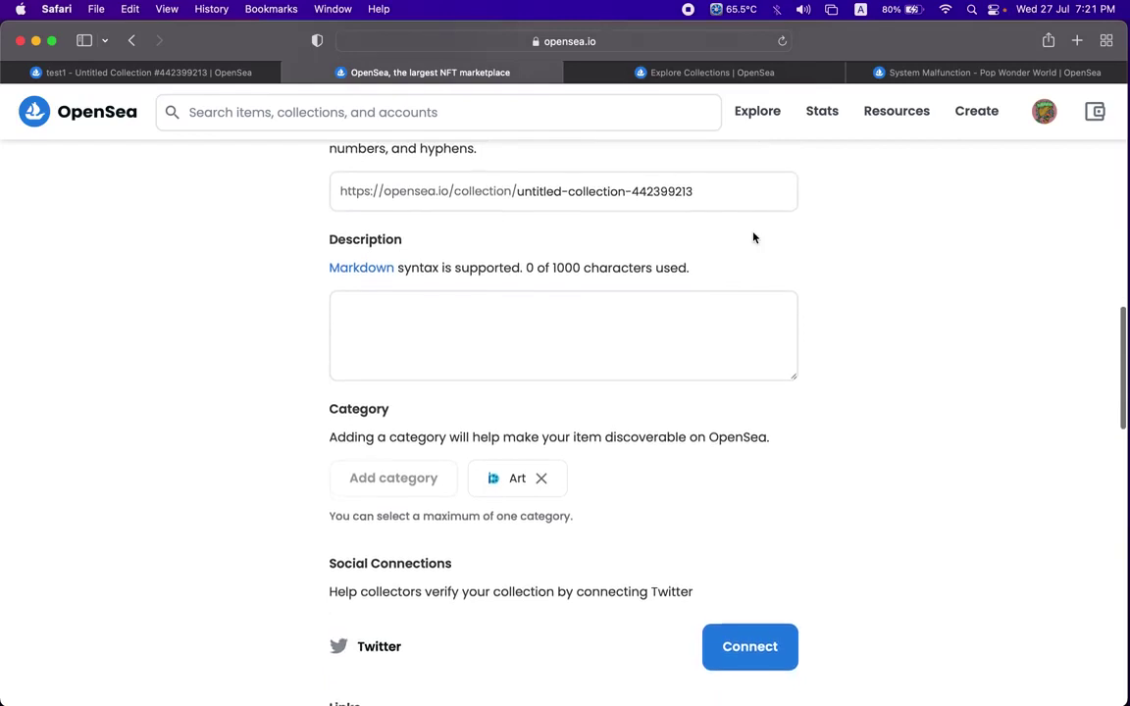
{"action": "left_click", "coordinate": [689, 317]}
{"action": "type", "text": "ewdwejfl"}
{"action": "type", "text": "wqef"}
Set the collection's website link to ewer.io.
{"action": "scroll", "coordinate": [510, 397], "scroll_direction": "down", "scroll_amount": 4}
{"action": "scroll", "coordinate": [431, 441], "scroll_direction": "down", "scroll_amount": 2}
{"action": "left_click", "coordinate": [428, 455]}
{"action": "type", "text": "ewer.io"}
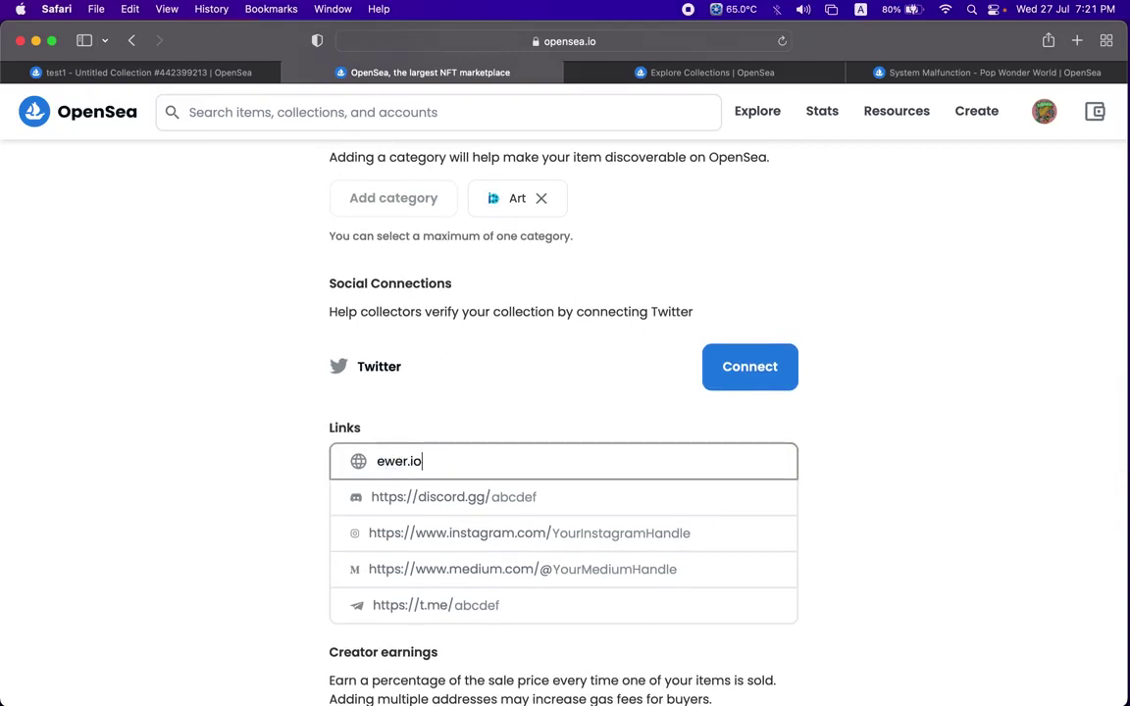
Browse the available payment tokens and search them for "eth" without adding one.
{"action": "scroll", "coordinate": [564, 421], "scroll_direction": "down", "scroll_amount": 12}
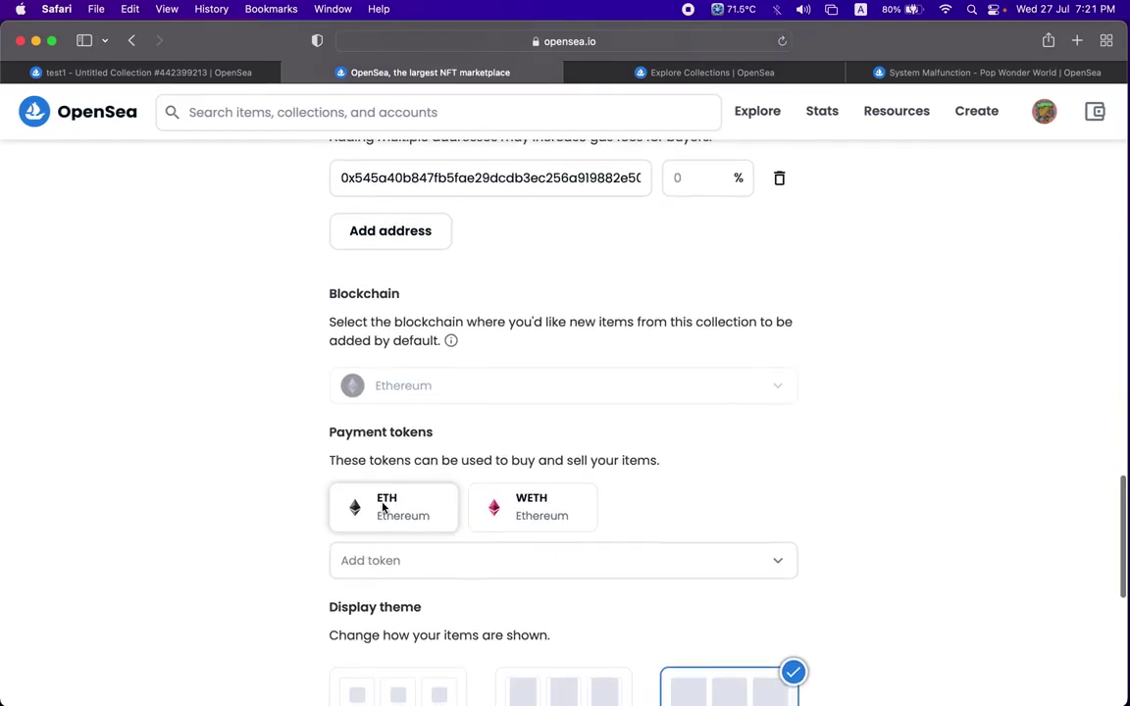
{"action": "left_click", "coordinate": [783, 566]}
{"action": "scroll", "coordinate": [592, 590], "scroll_direction": "down", "scroll_amount": 5}
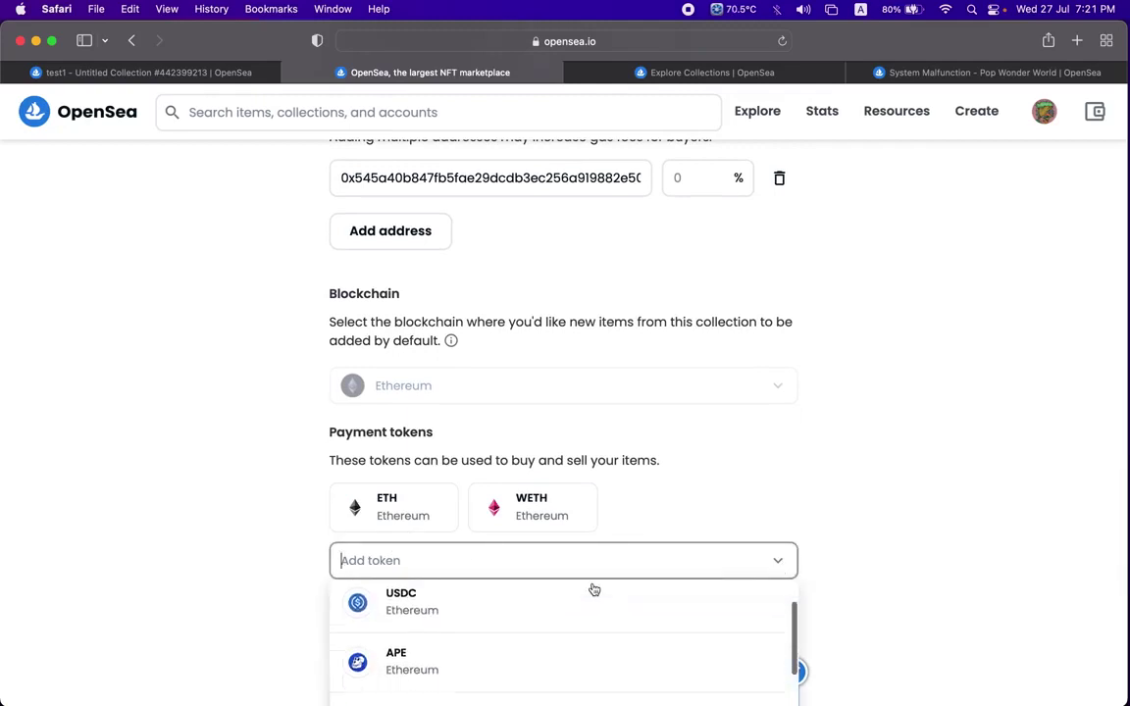
{"action": "scroll", "coordinate": [675, 584], "scroll_direction": "down", "scroll_amount": 3}
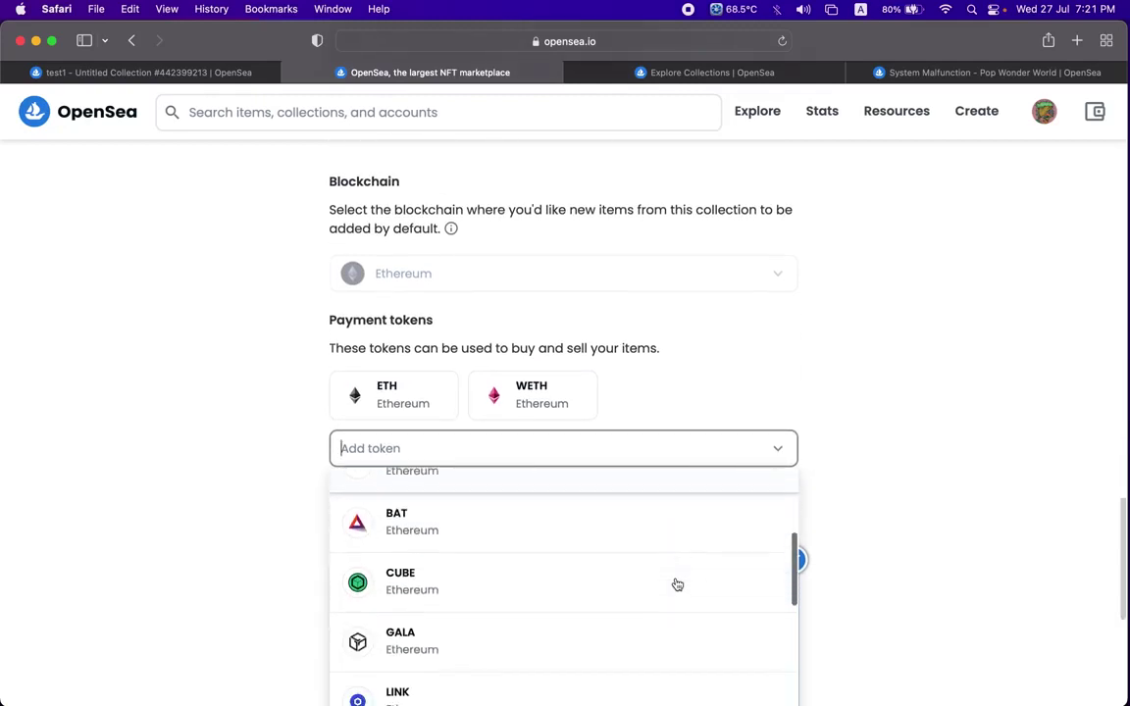
{"action": "left_click", "coordinate": [382, 407]}
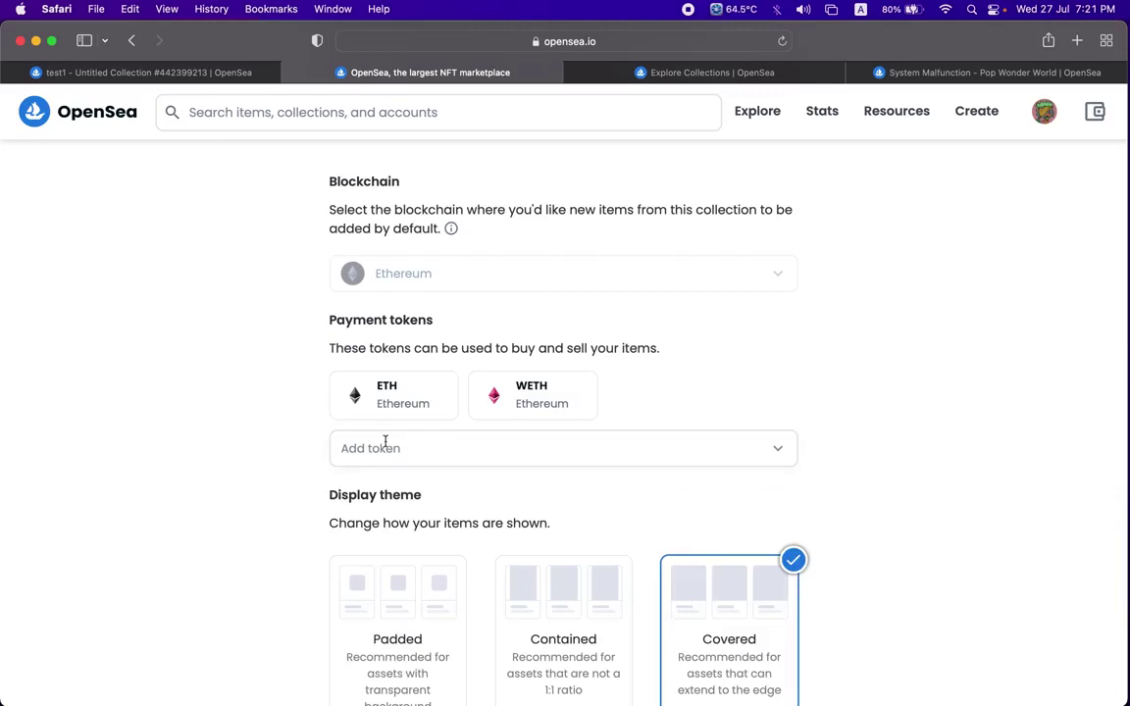
{"action": "left_click", "coordinate": [384, 443]}
{"action": "type", "text": "eth"}
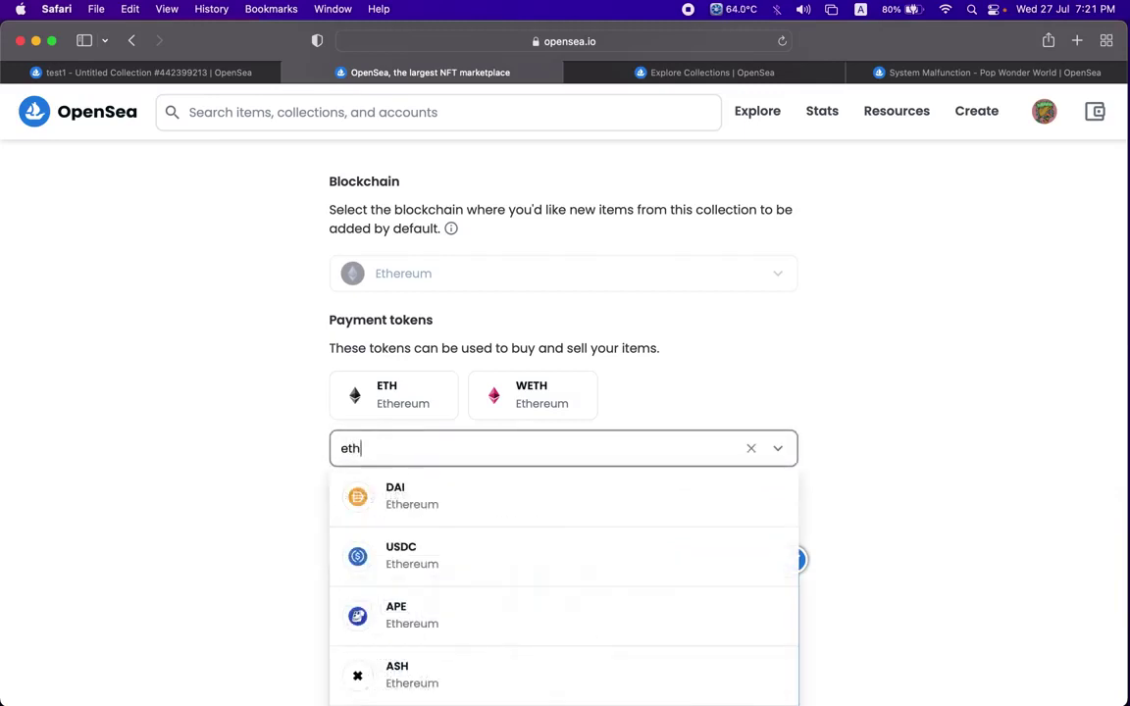
{"action": "left_click", "coordinate": [374, 416]}
{"action": "left_click_drag", "start_coordinate": [432, 404], "coordinate": [403, 404]}
{"action": "left_click", "coordinate": [525, 337]}
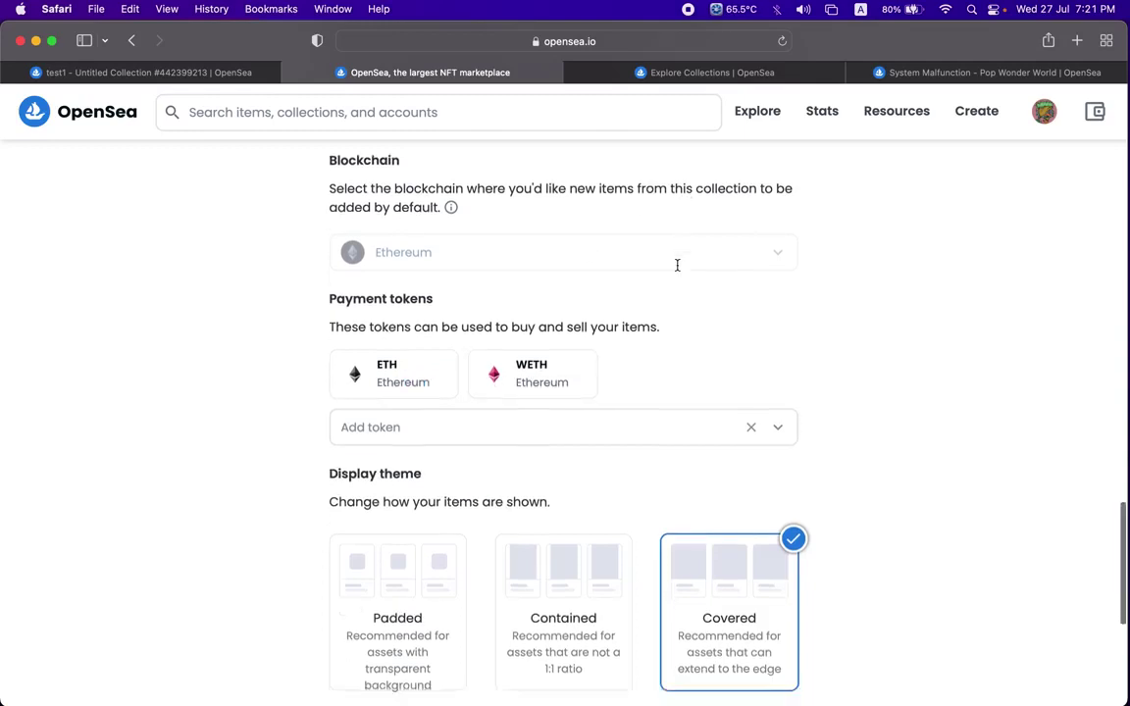
Leave the unsaved form for the collection's page and reopen the collection for editing.
{"action": "scroll", "coordinate": [675, 372], "scroll_direction": "down", "scroll_amount": 8}
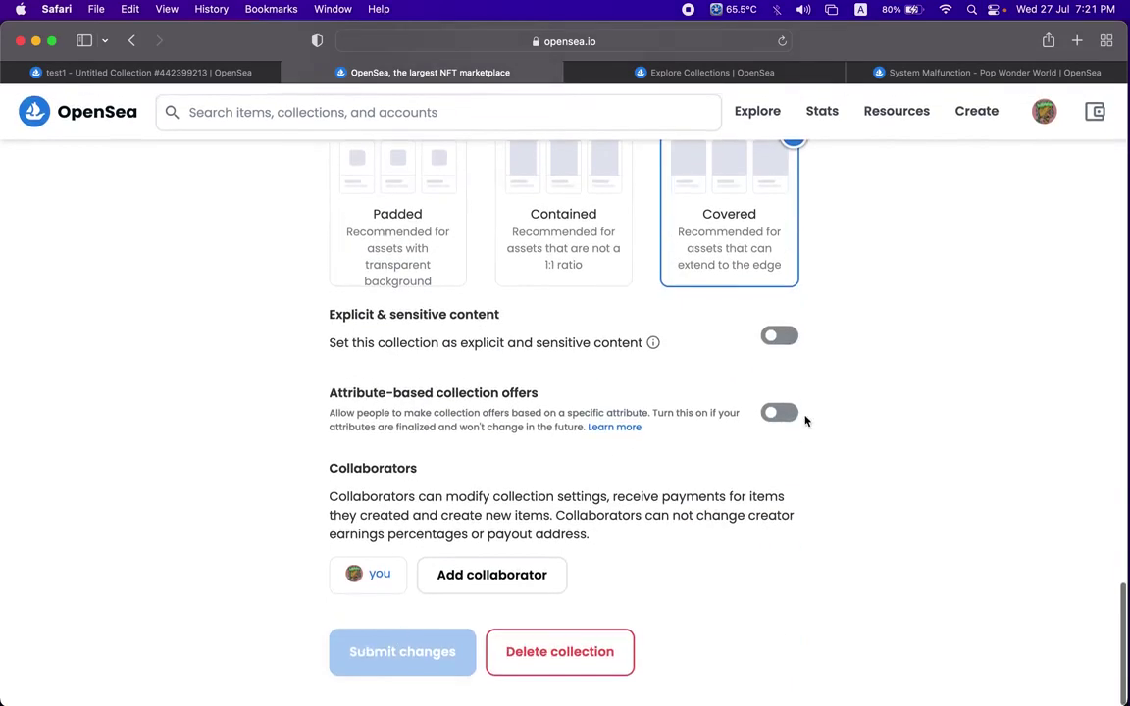
{"action": "scroll", "coordinate": [805, 420], "scroll_direction": "up", "scroll_amount": 20}
{"action": "left_click", "coordinate": [157, 166]}
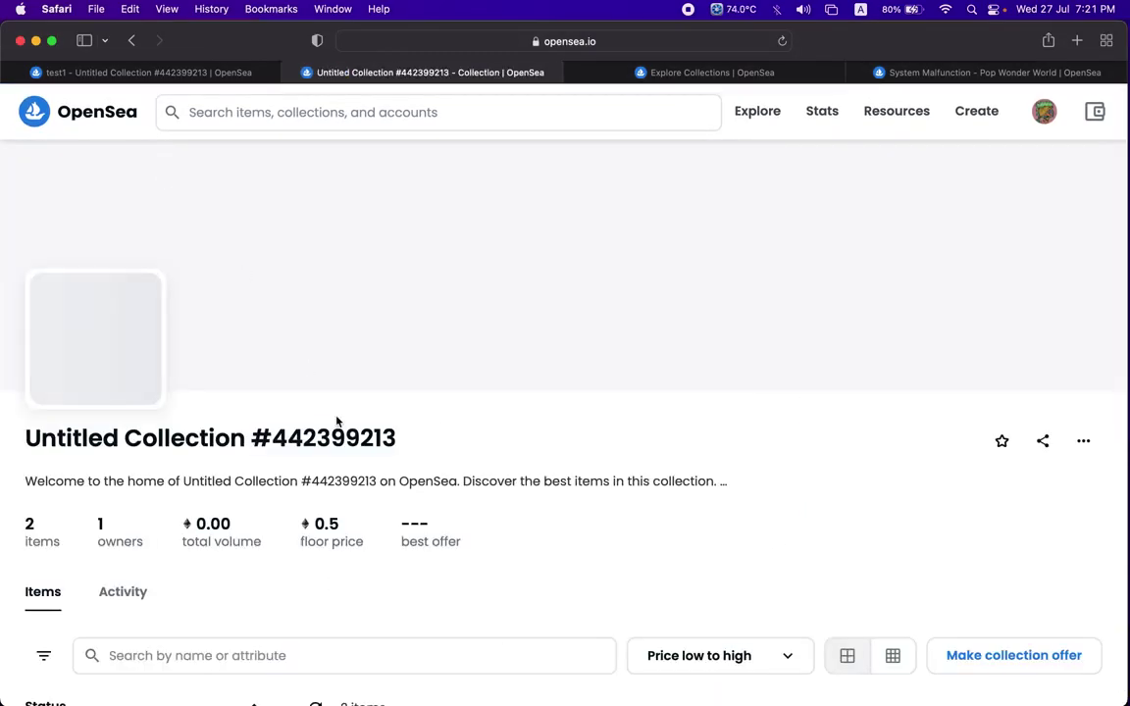
{"action": "left_click", "coordinate": [1081, 444]}
{"action": "left_click", "coordinate": [981, 487]}
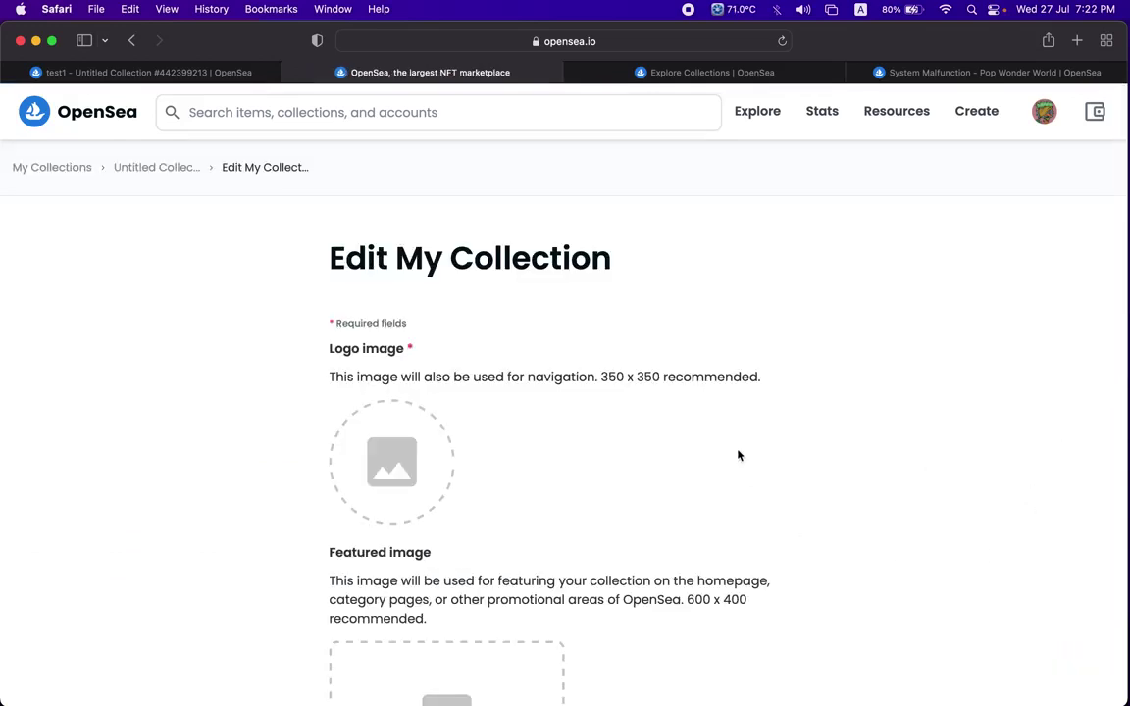
Upload Untitled-1.png from the Pictures folder as the collection's logo image.
{"action": "left_click", "coordinate": [428, 471]}
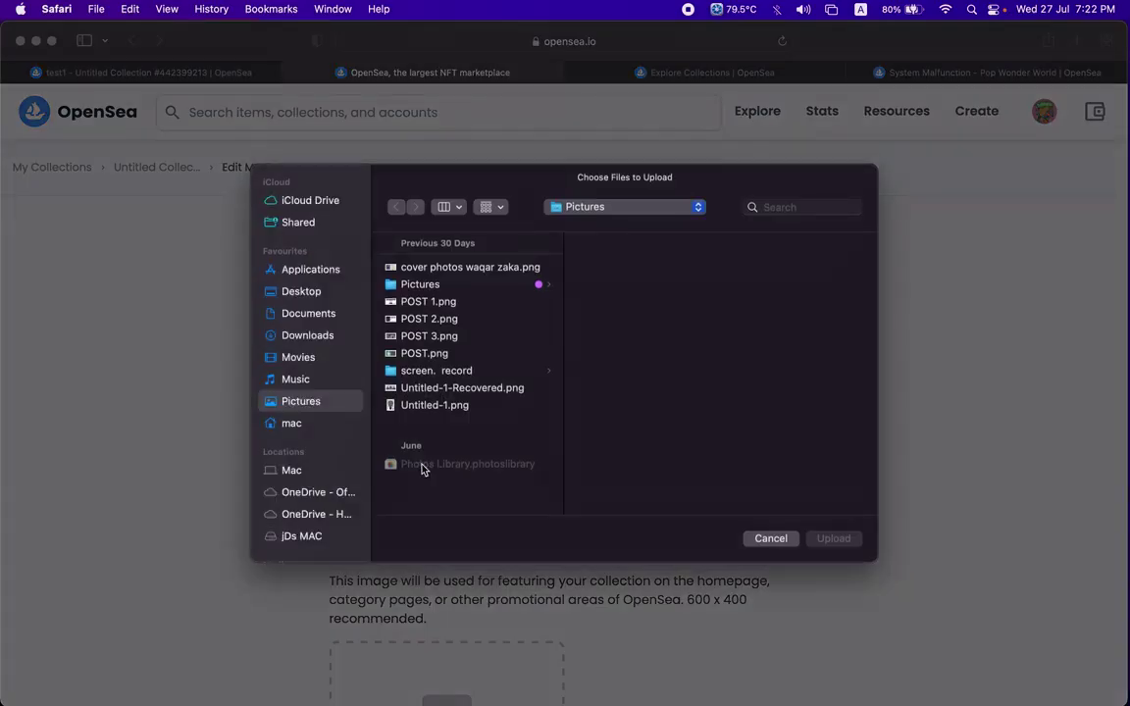
{"action": "left_click", "coordinate": [434, 405]}
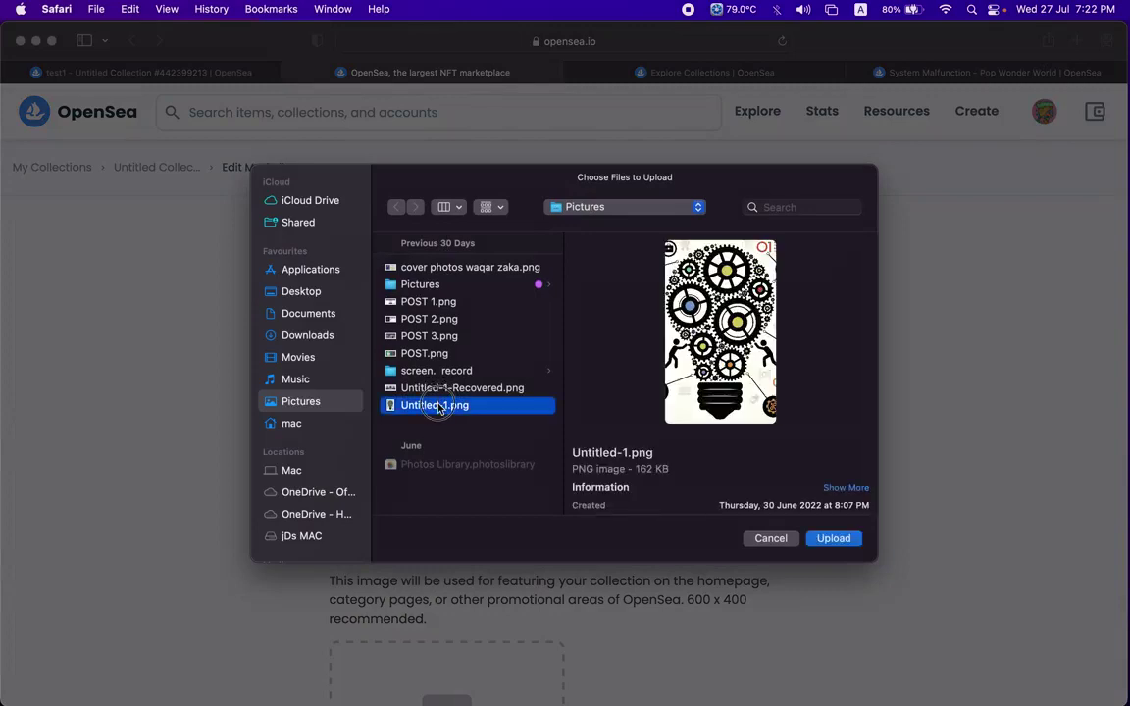
{"action": "double_click", "coordinate": [439, 404]}
Rename the collection as "tenup collection ddemo".
{"action": "scroll", "coordinate": [440, 410], "scroll_direction": "down", "scroll_amount": 1}
{"action": "scroll", "coordinate": [439, 410], "scroll_direction": "down", "scroll_amount": 10}
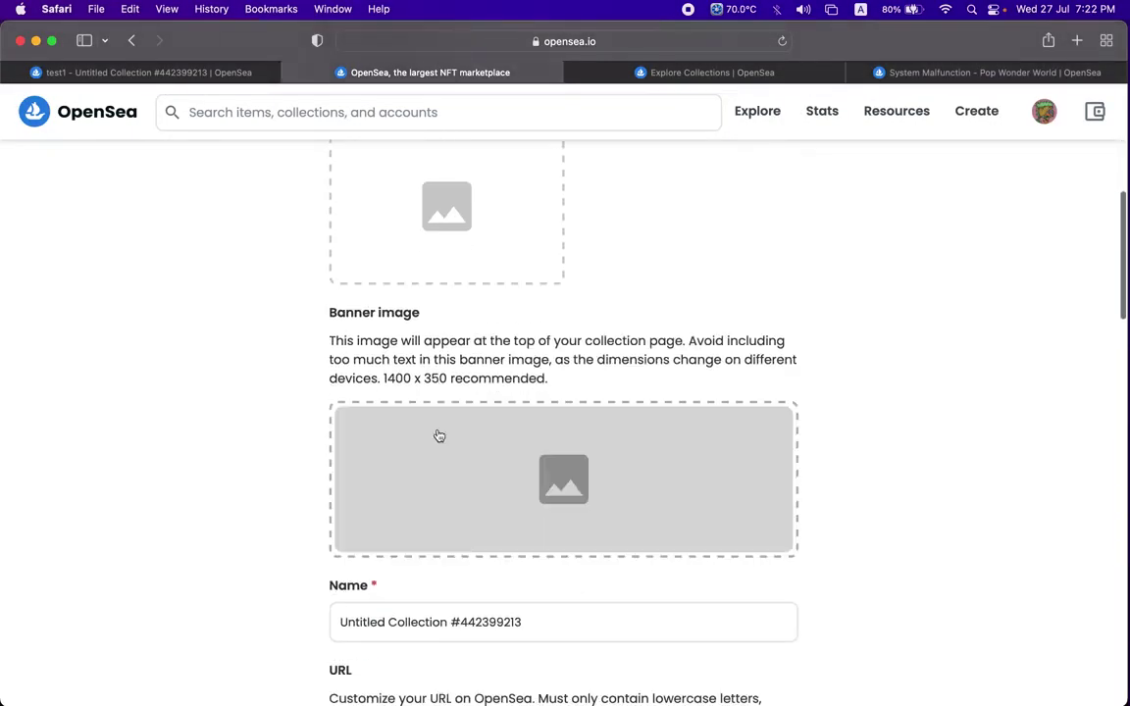
{"action": "left_click_drag", "start_coordinate": [518, 475], "coordinate": [233, 477]}
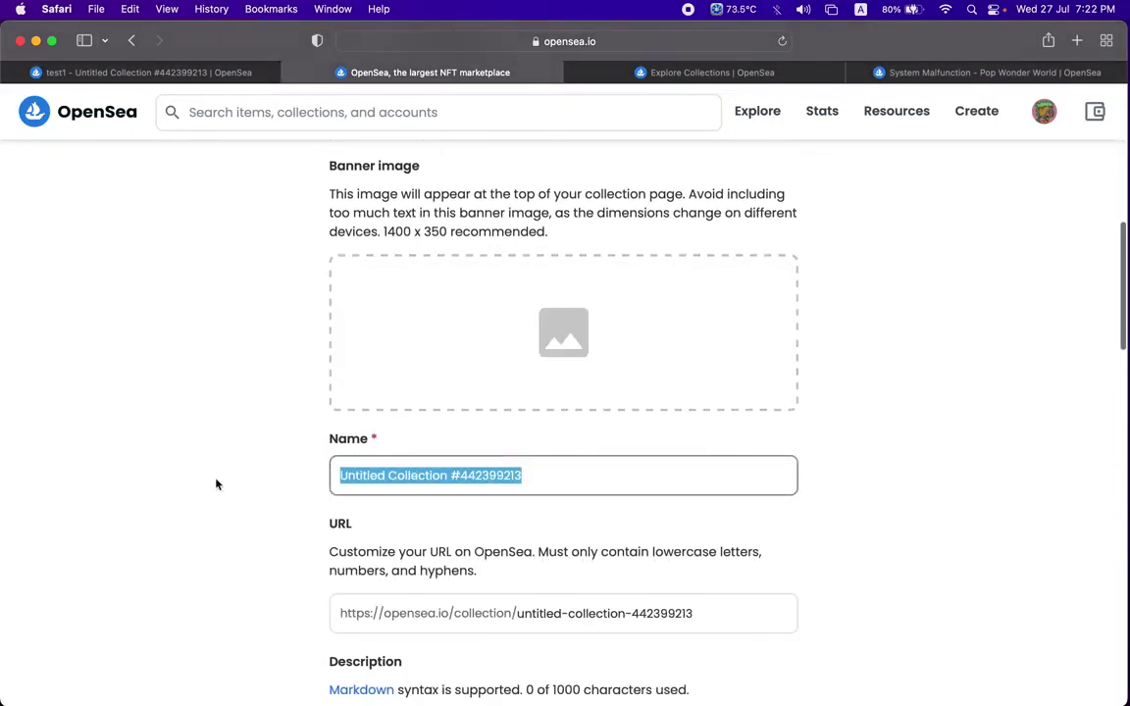
{"action": "type", "text": "w"}
{"action": "key", "text": "BackSpace"}
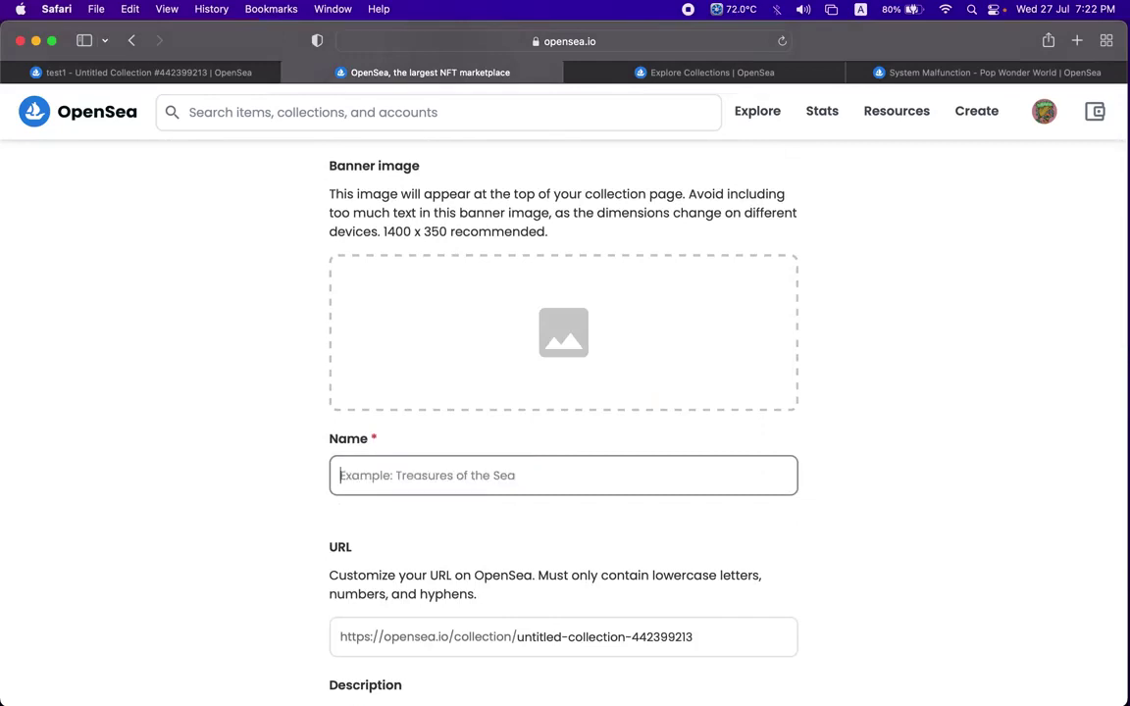
{"action": "type", "text": "tenup collection ddemo"}
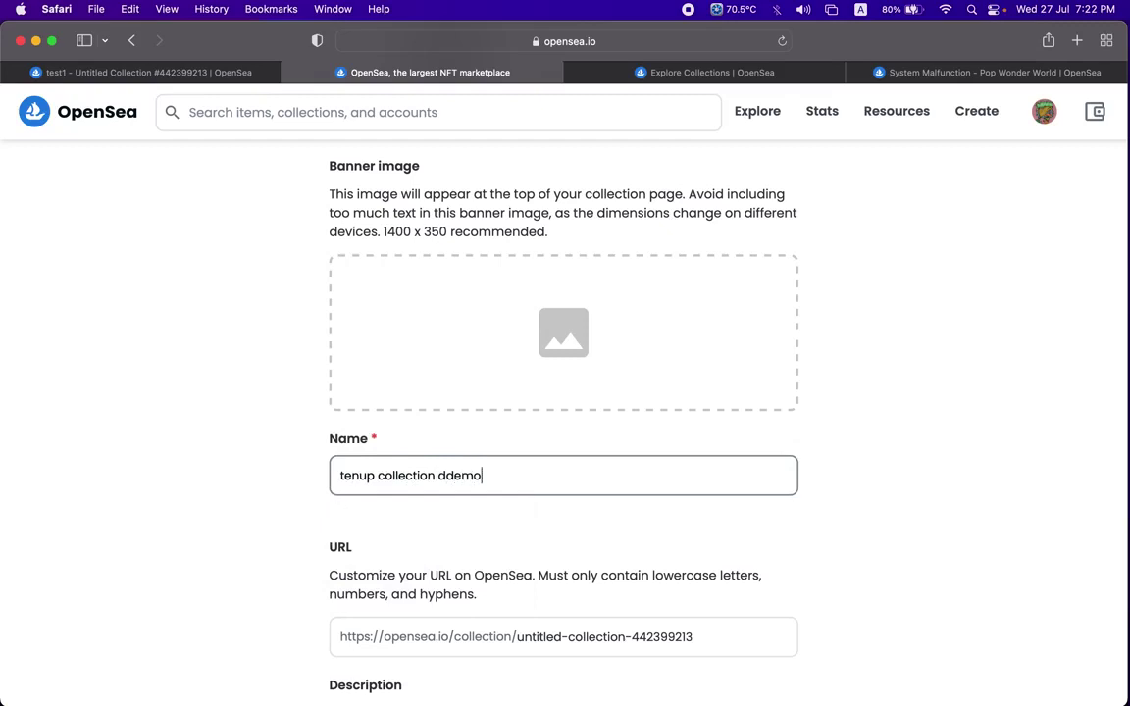
Submit the changes made to the collection, leaving its remaining settings as they are.
{"action": "scroll", "coordinate": [382, 525], "scroll_direction": "down", "scroll_amount": 3}
{"action": "left_click", "coordinate": [438, 503]}
{"action": "scroll", "coordinate": [438, 504], "scroll_direction": "down", "scroll_amount": 6}
{"action": "scroll", "coordinate": [437, 504], "scroll_direction": "down", "scroll_amount": 15}
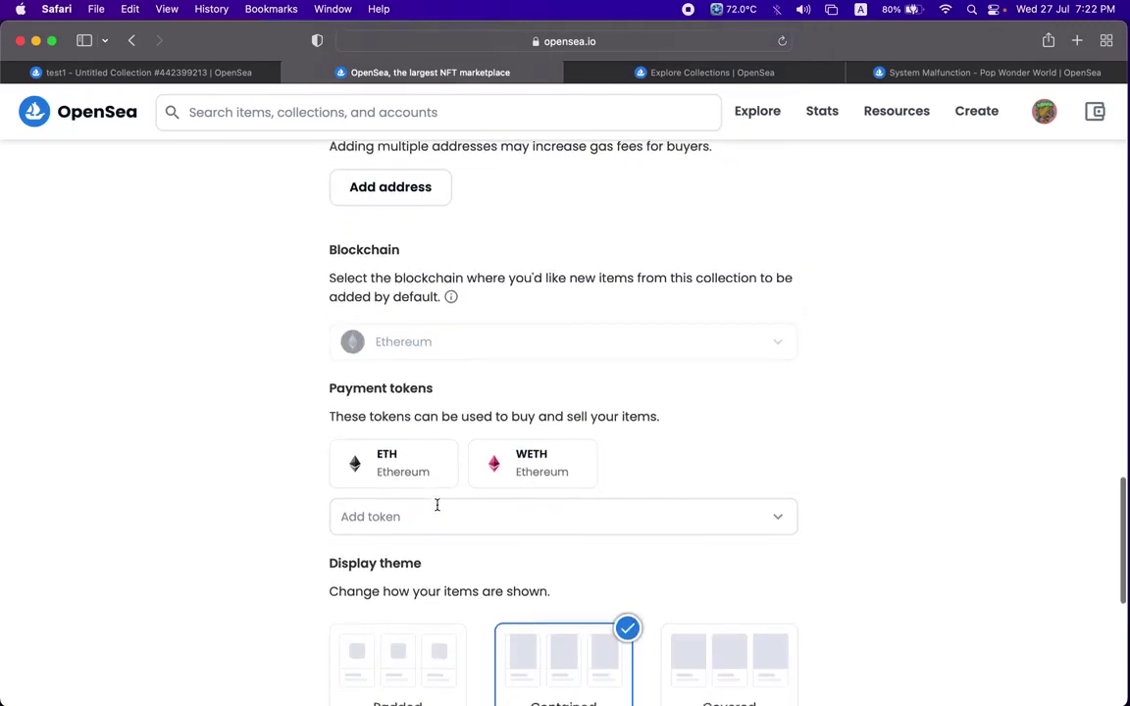
{"action": "scroll", "coordinate": [418, 446], "scroll_direction": "down", "scroll_amount": 9}
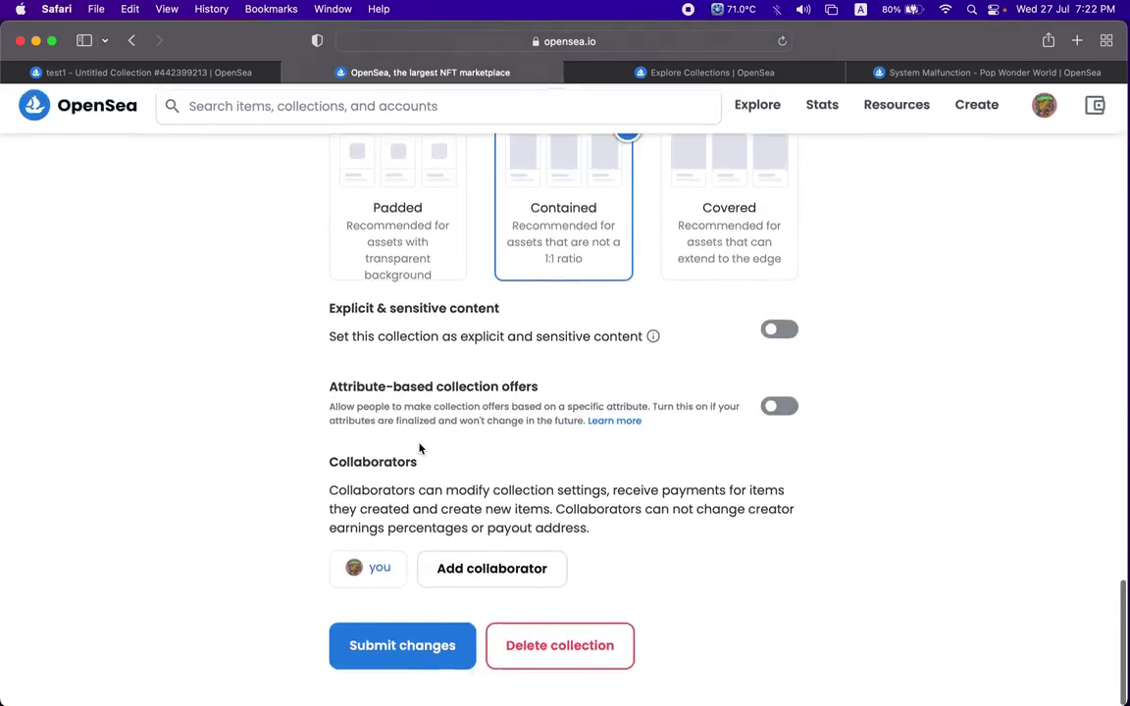
{"action": "left_click", "coordinate": [426, 642]}
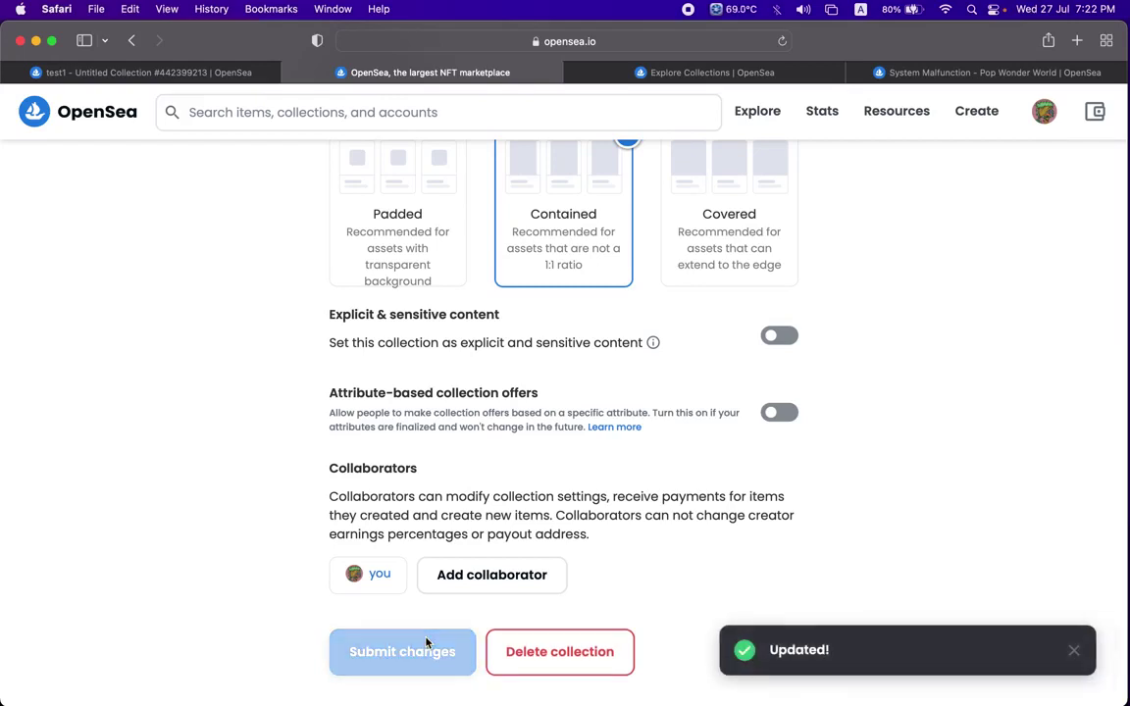
Go to the collection's page and open its test1 item.
{"action": "scroll", "coordinate": [426, 643], "scroll_direction": "up", "scroll_amount": 20}
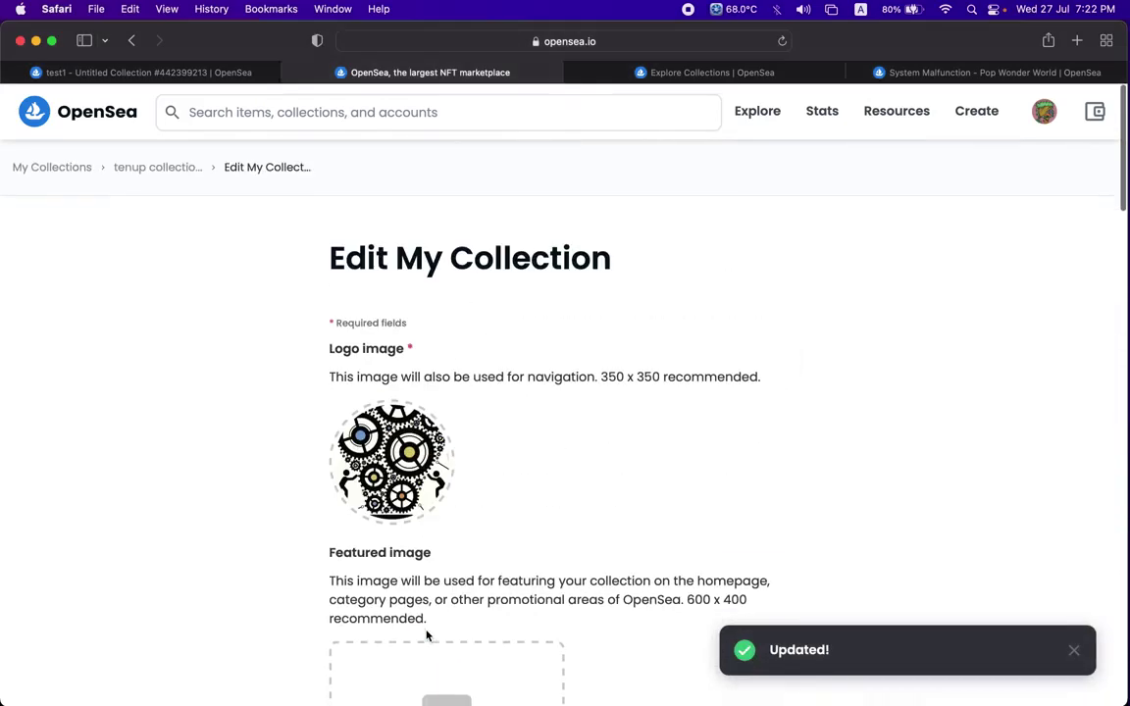
{"action": "left_click", "coordinate": [165, 168]}
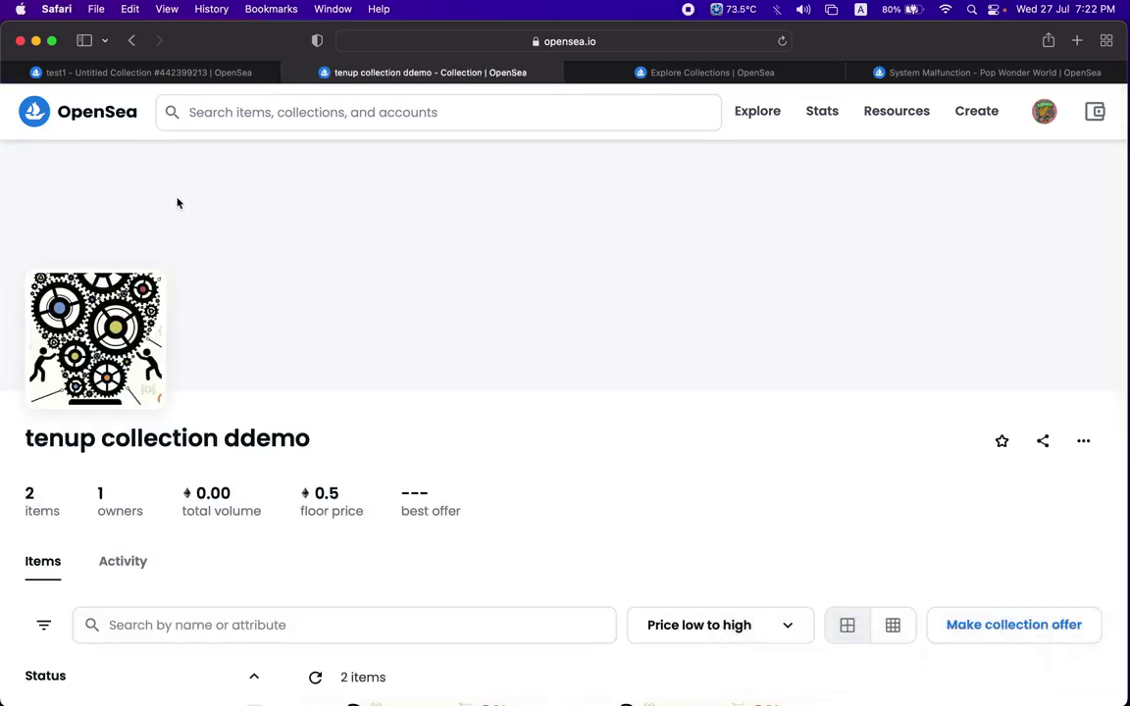
{"action": "scroll", "coordinate": [195, 307], "scroll_direction": "down", "scroll_amount": 8}
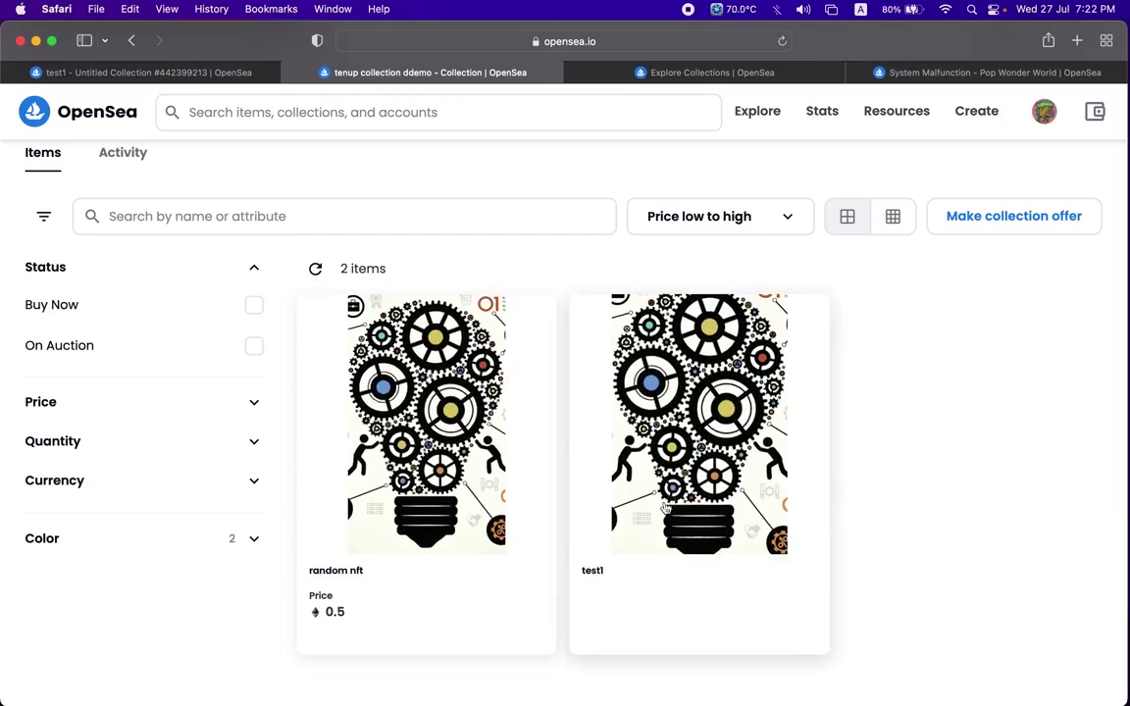
{"action": "left_click", "coordinate": [746, 484]}
{"action": "left_click", "coordinate": [743, 429]}
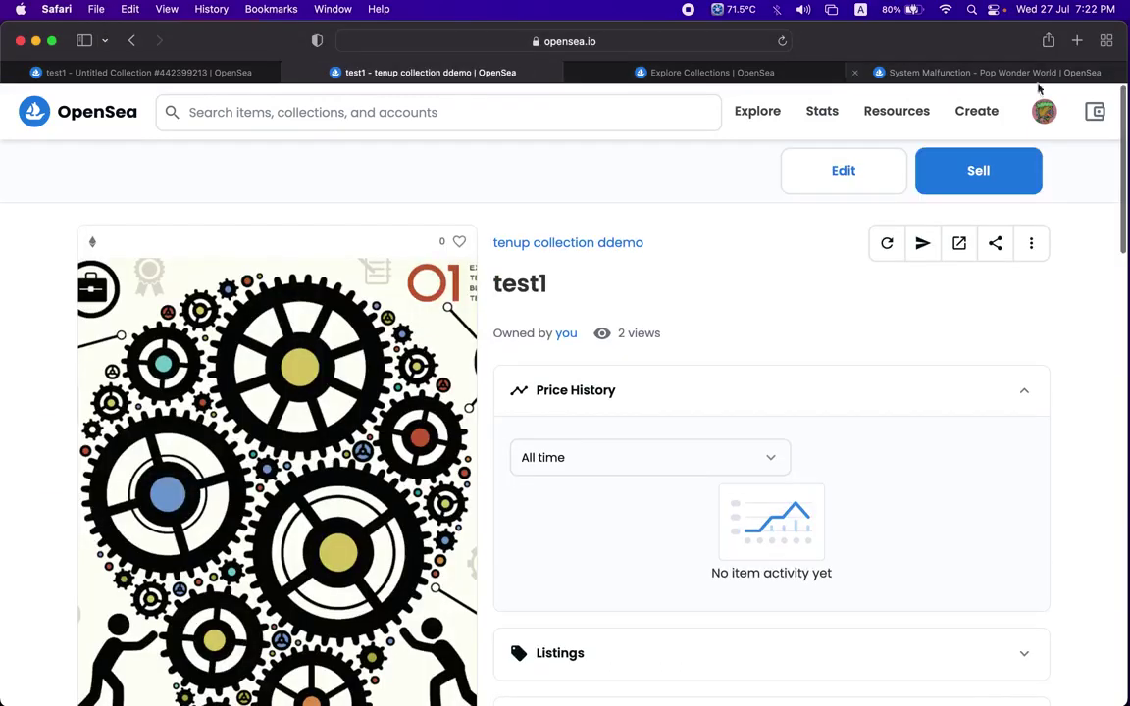
List test1 for sale at a fixed price of 1 ETH with a duration of 1 month.
{"action": "left_click", "coordinate": [978, 174]}
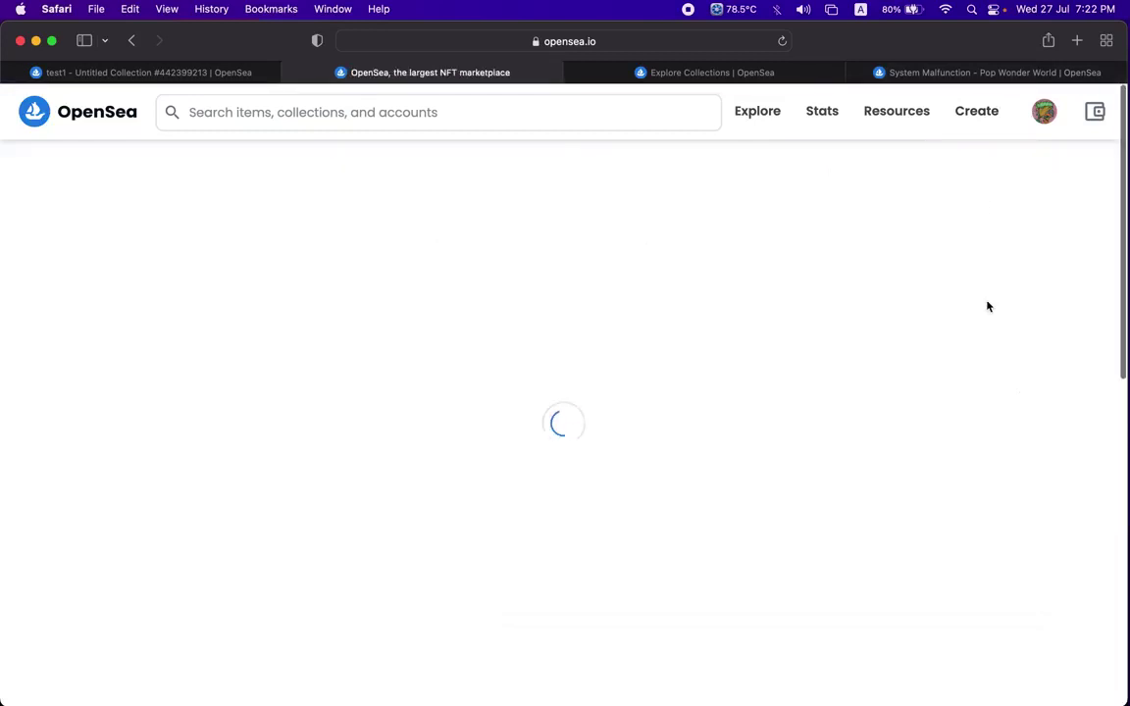
{"action": "scroll", "coordinate": [988, 307], "scroll_direction": "down", "scroll_amount": 3}
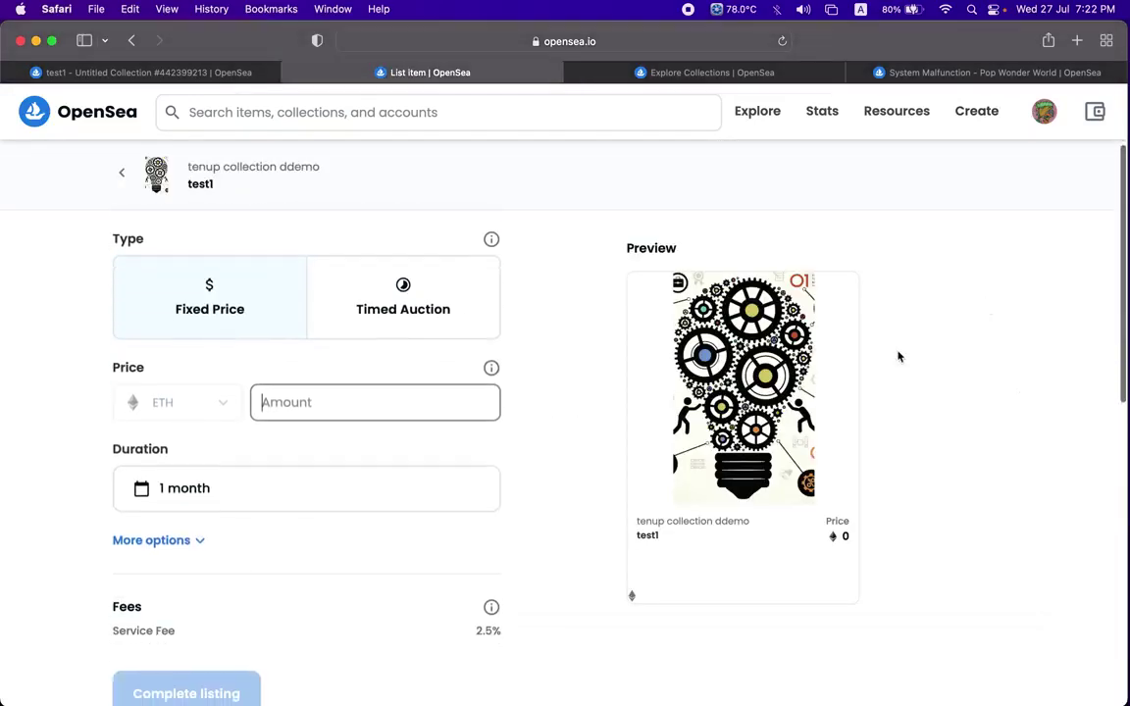
{"action": "left_click", "coordinate": [466, 385]}
{"action": "type", "text": "1"}
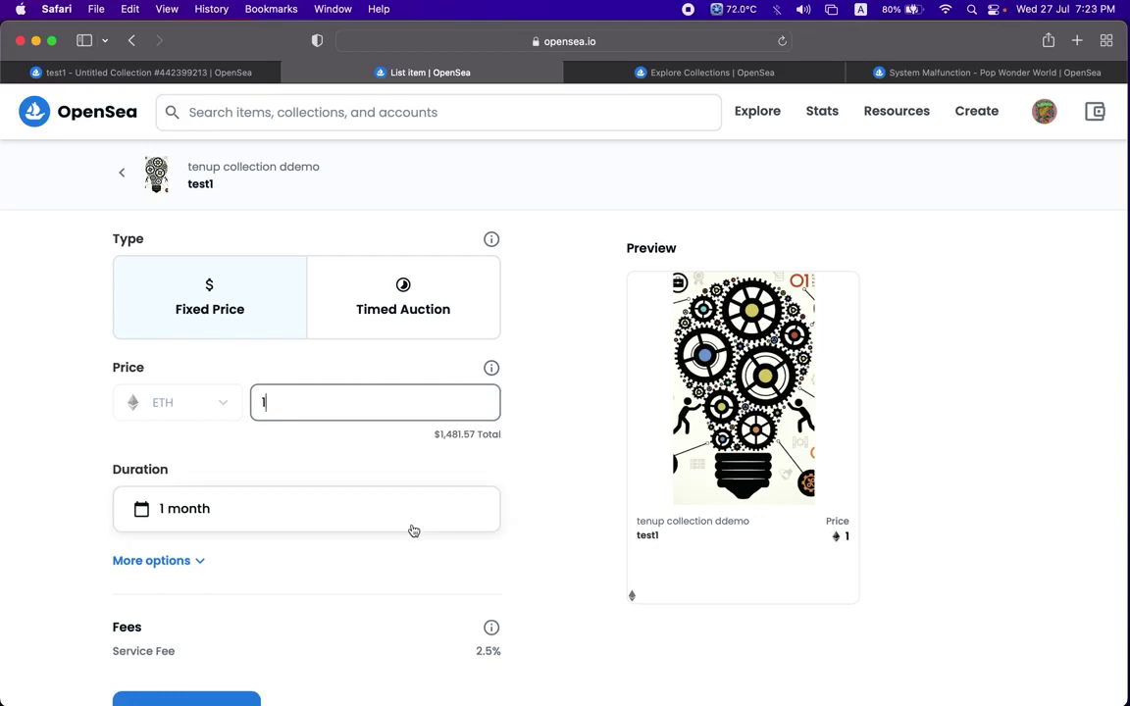
{"action": "scroll", "coordinate": [413, 531], "scroll_direction": "down", "scroll_amount": 2}
{"action": "left_click", "coordinate": [239, 638]}
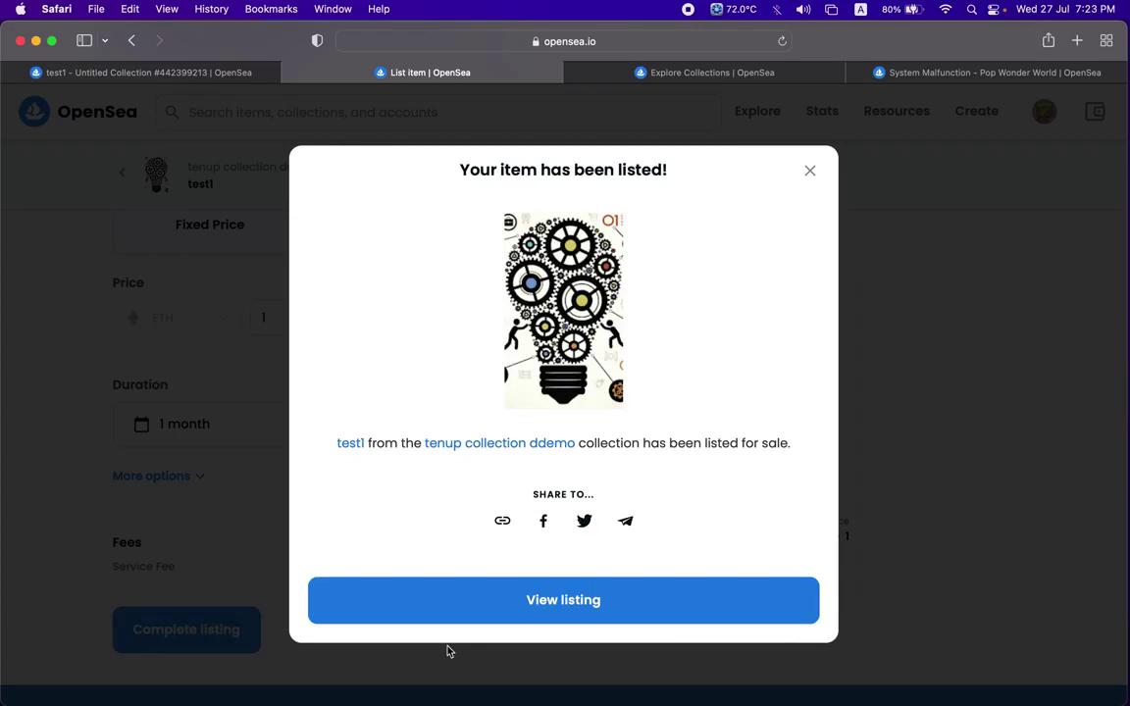
View the new test1 listing and examine its price, offers, description, properties and item activity.
{"action": "left_click", "coordinate": [522, 595]}
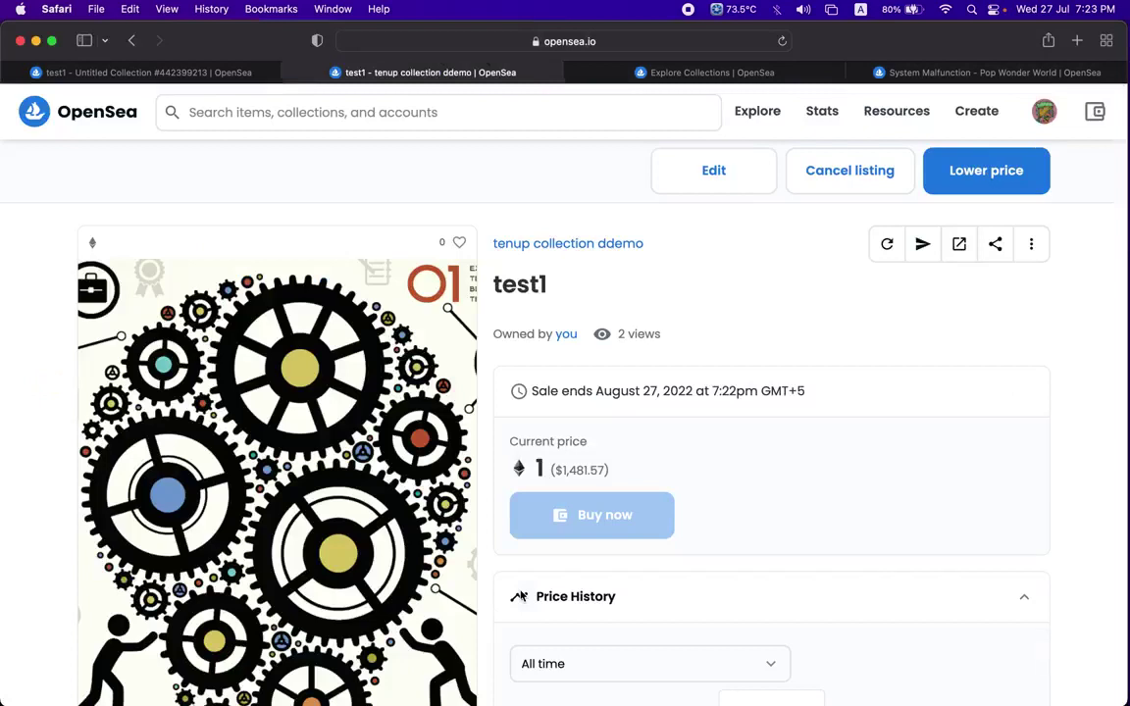
{"action": "scroll", "coordinate": [641, 507], "scroll_direction": "down", "scroll_amount": 1}
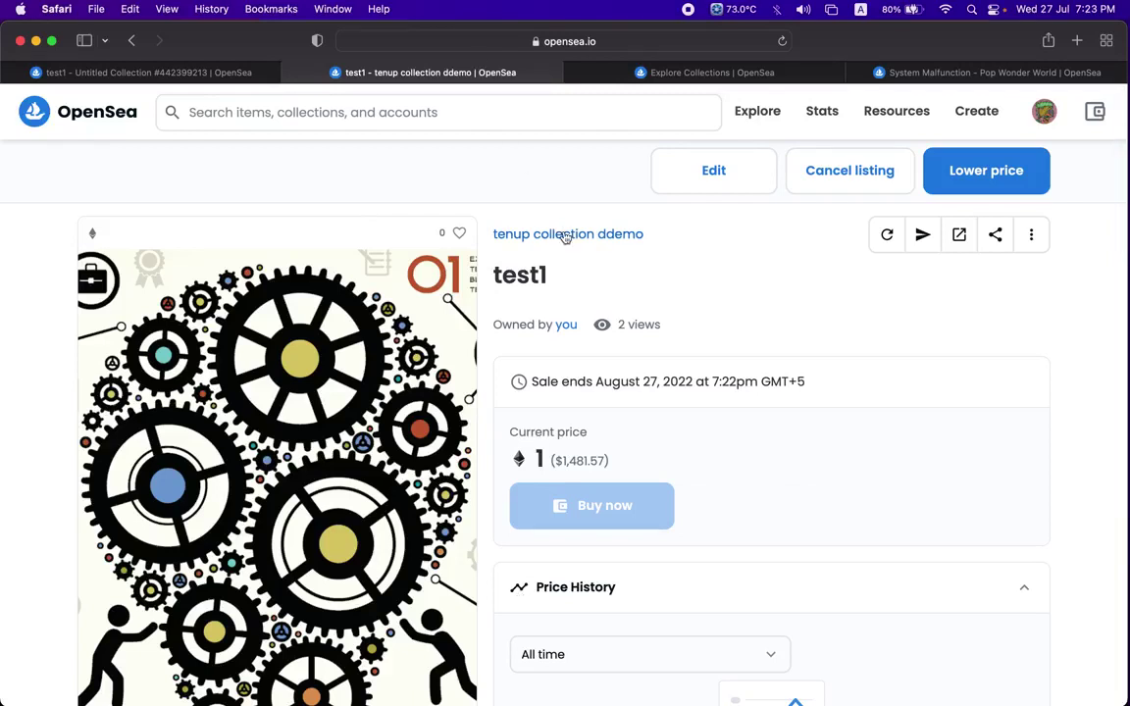
{"action": "scroll", "coordinate": [565, 239], "scroll_direction": "down", "scroll_amount": 3}
{"action": "scroll", "coordinate": [769, 310], "scroll_direction": "down", "scroll_amount": 4}
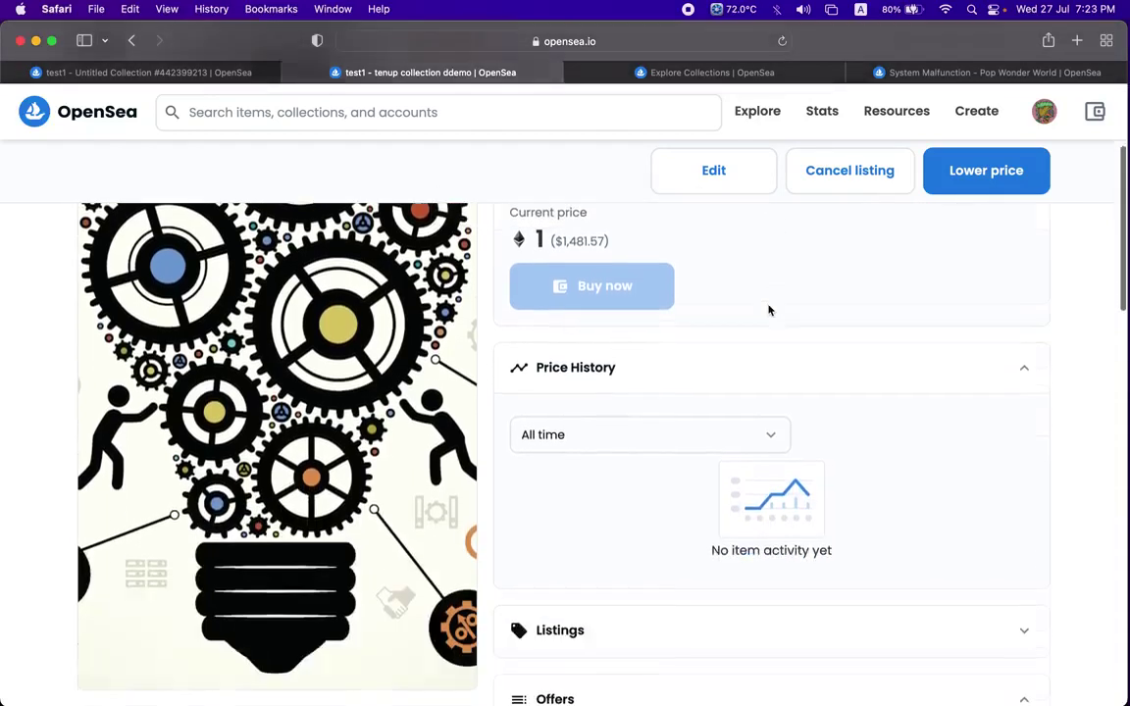
{"action": "scroll", "coordinate": [628, 247], "scroll_direction": "up", "scroll_amount": 5}
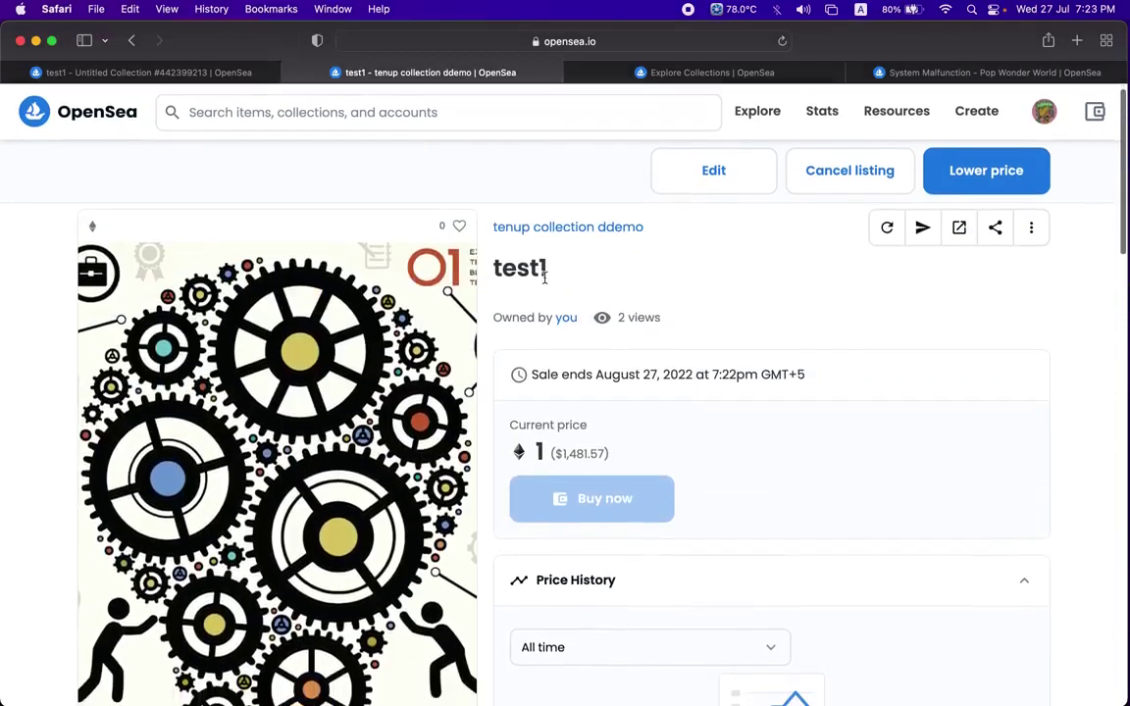
{"action": "scroll", "coordinate": [618, 317], "scroll_direction": "down", "scroll_amount": 4}
{"action": "scroll", "coordinate": [626, 316], "scroll_direction": "down", "scroll_amount": 5}
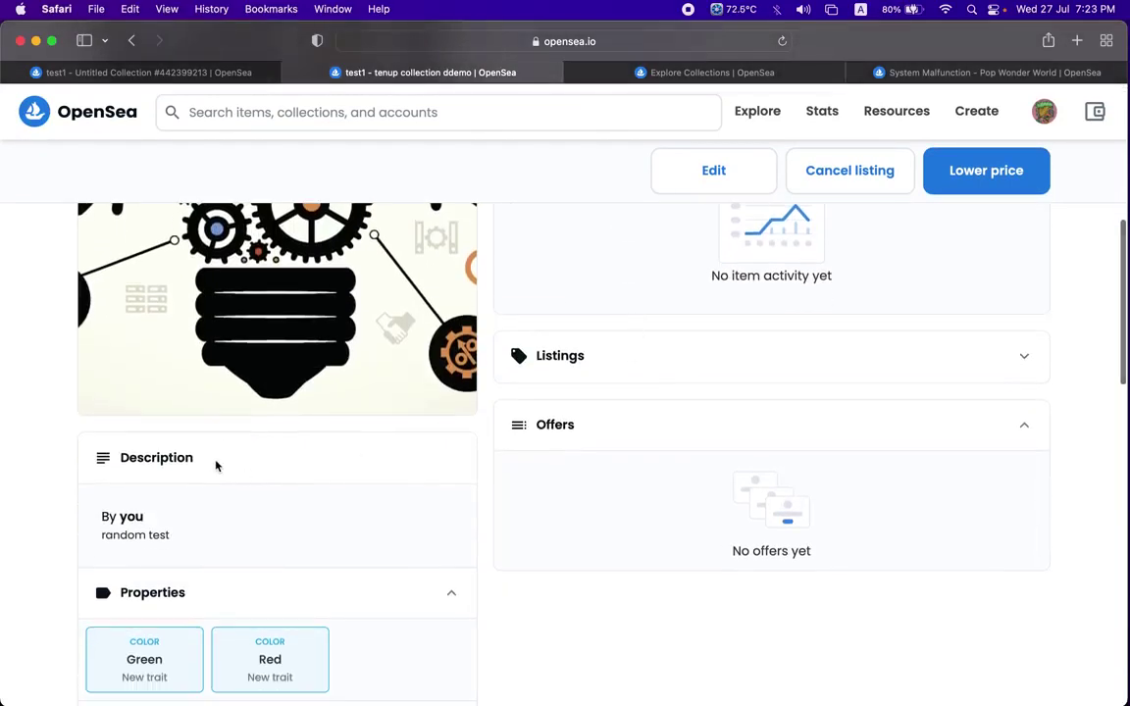
{"action": "scroll", "coordinate": [217, 466], "scroll_direction": "down", "scroll_amount": 3}
{"action": "scroll", "coordinate": [169, 487], "scroll_direction": "down", "scroll_amount": 1}
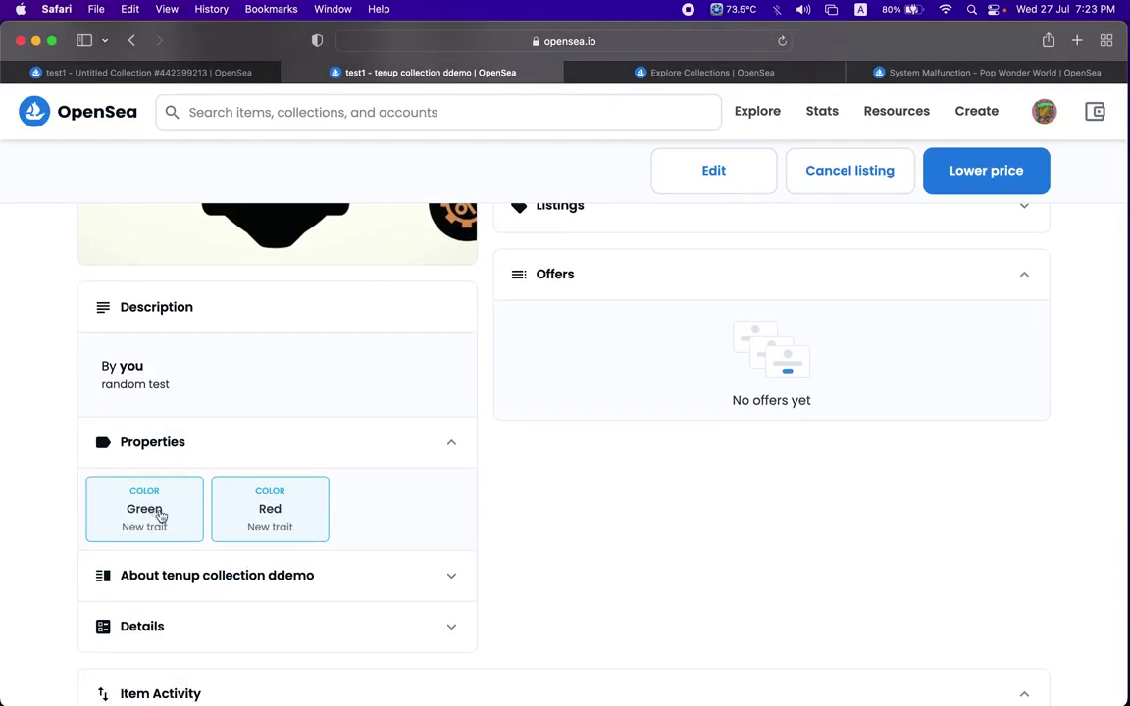
{"action": "scroll", "coordinate": [270, 527], "scroll_direction": "down", "scroll_amount": 1}
{"action": "scroll", "coordinate": [272, 529], "scroll_direction": "down", "scroll_amount": 4}
{"action": "scroll", "coordinate": [273, 543], "scroll_direction": "down", "scroll_amount": 2}
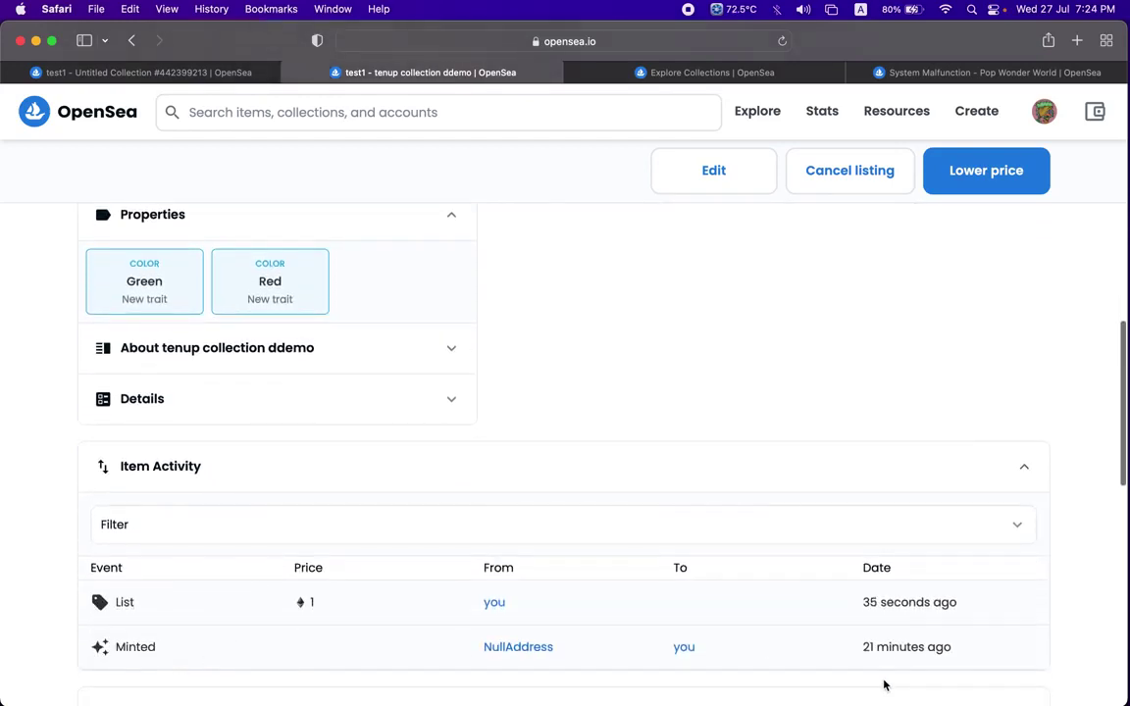
{"action": "mouse_move", "coordinate": [895, 649]}
{"action": "scroll", "coordinate": [408, 585], "scroll_direction": "up", "scroll_amount": 2}
{"action": "scroll", "coordinate": [408, 586], "scroll_direction": "up", "scroll_amount": 10}
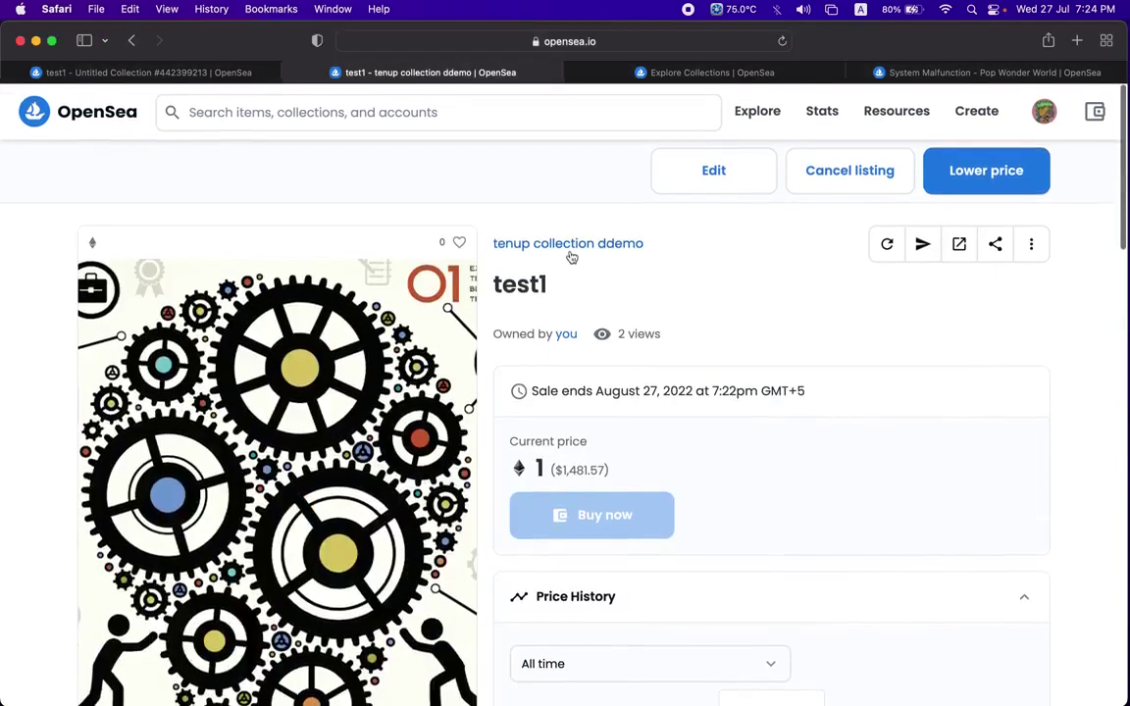
Open the item's collection page and search the marketplace for "ten collection ddemo".
{"action": "left_click", "coordinate": [571, 248]}
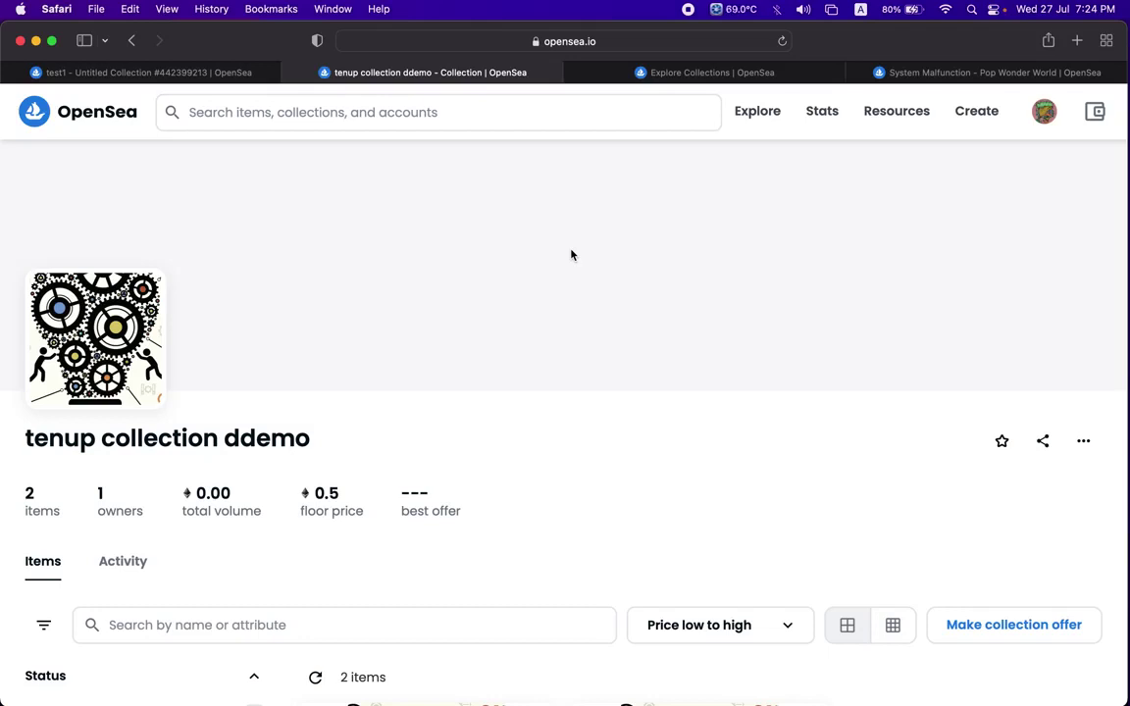
{"action": "left_click", "coordinate": [550, 123]}
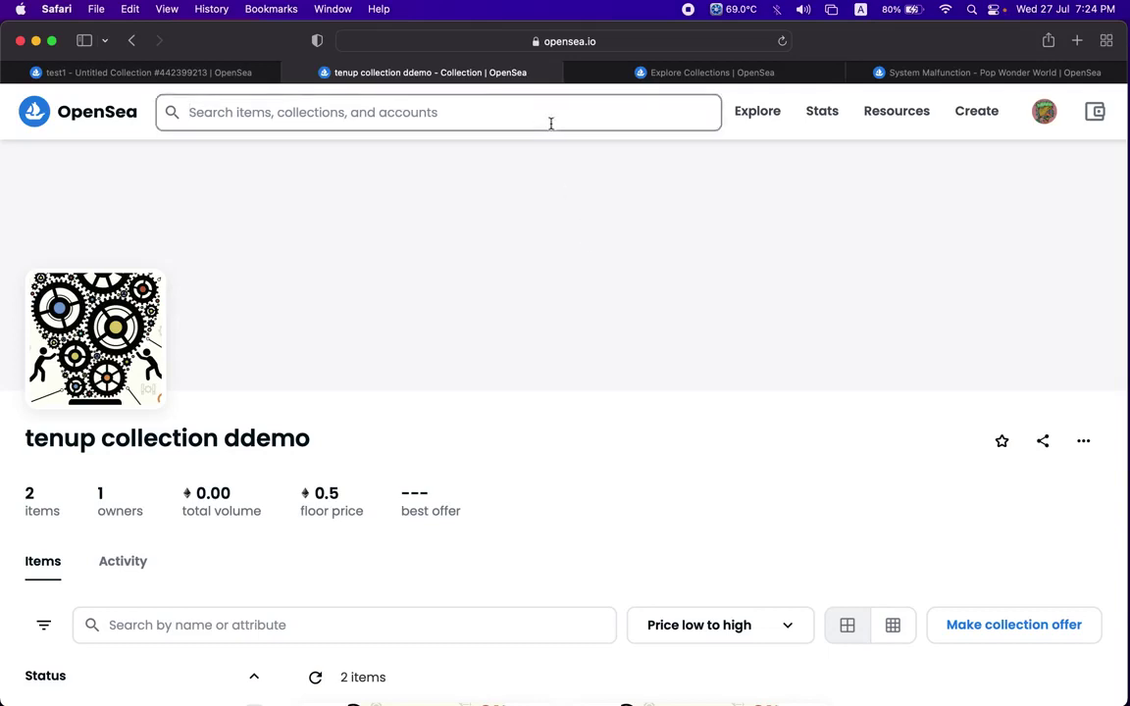
{"action": "type", "text": "tenu"}
{"action": "key", "text": "BackSpace"}
{"action": "type", "text": "collecvy"}
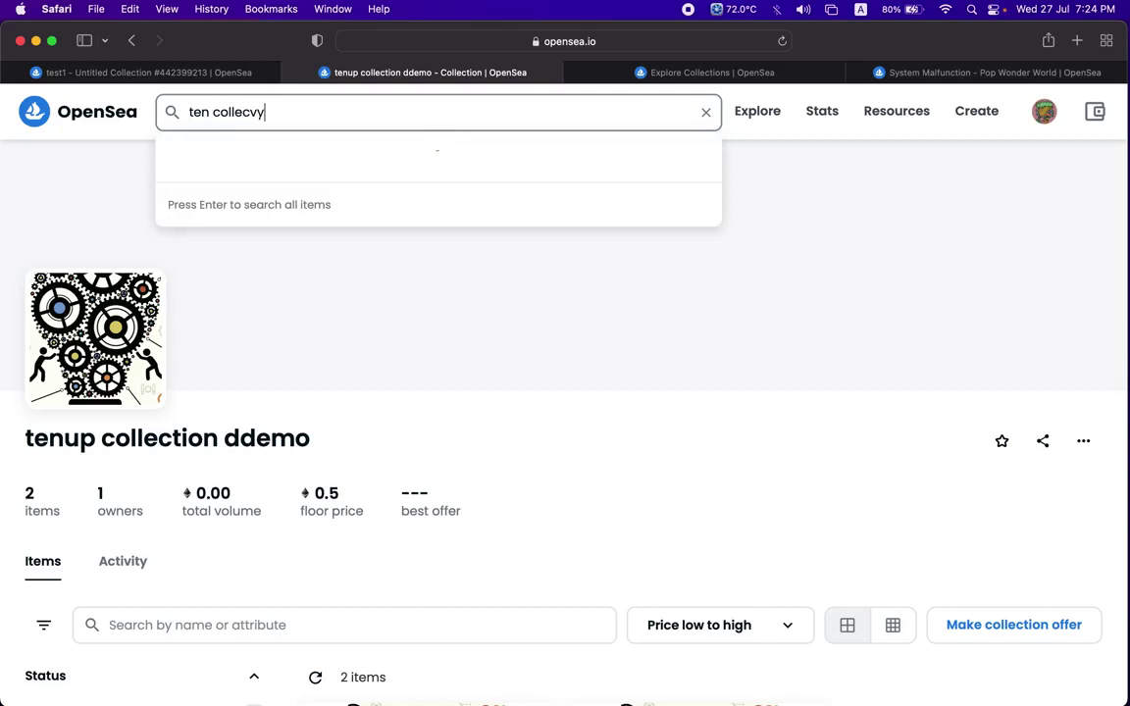
{"action": "key", "text": "BackSpace"}
{"action": "type", "text": "tion"}
{"action": "key", "text": "BackSpace"}
{"action": "key", "text": "BackSpace"}
{"action": "key", "text": "BackSpace"}
{"action": "key", "text": "BackSpace"}
{"action": "key", "text": "BackSpace"}
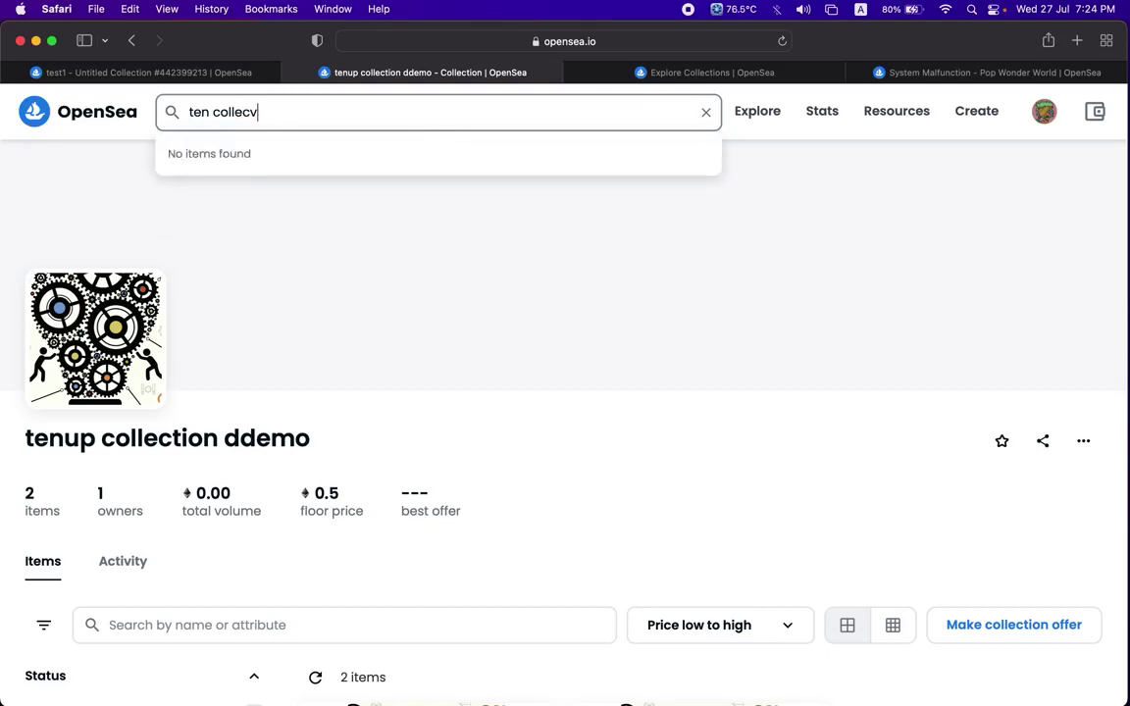
{"action": "type", "text": "tion d"}
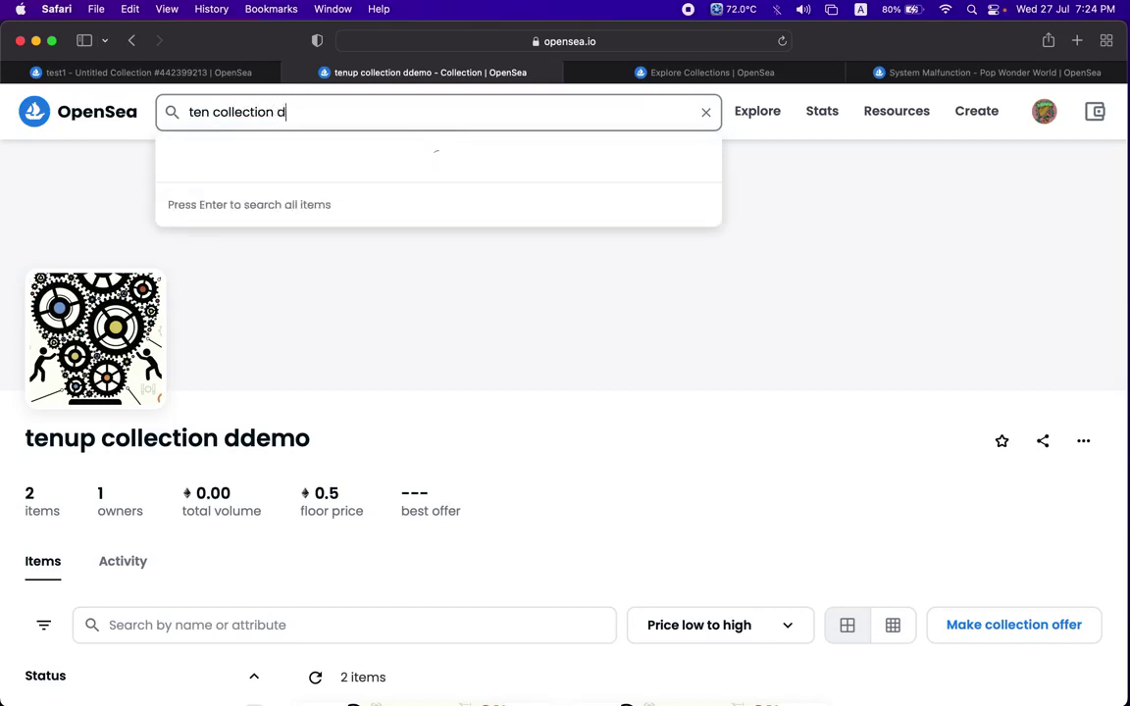
{"action": "type", "text": "demo"}
{"action": "key", "text": "Return"}
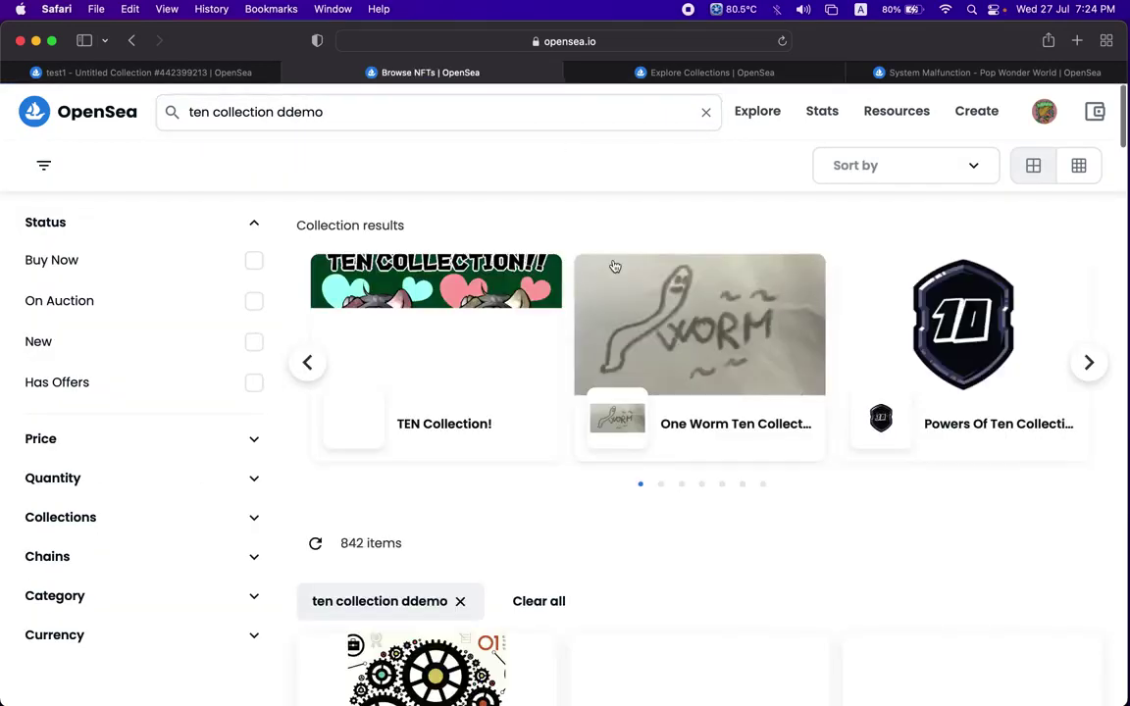
Open the test1 item from the search results and review its item activity and the other items from its collection.
{"action": "scroll", "coordinate": [615, 266], "scroll_direction": "down", "scroll_amount": 2}
{"action": "scroll", "coordinate": [614, 266], "scroll_direction": "down", "scroll_amount": 3}
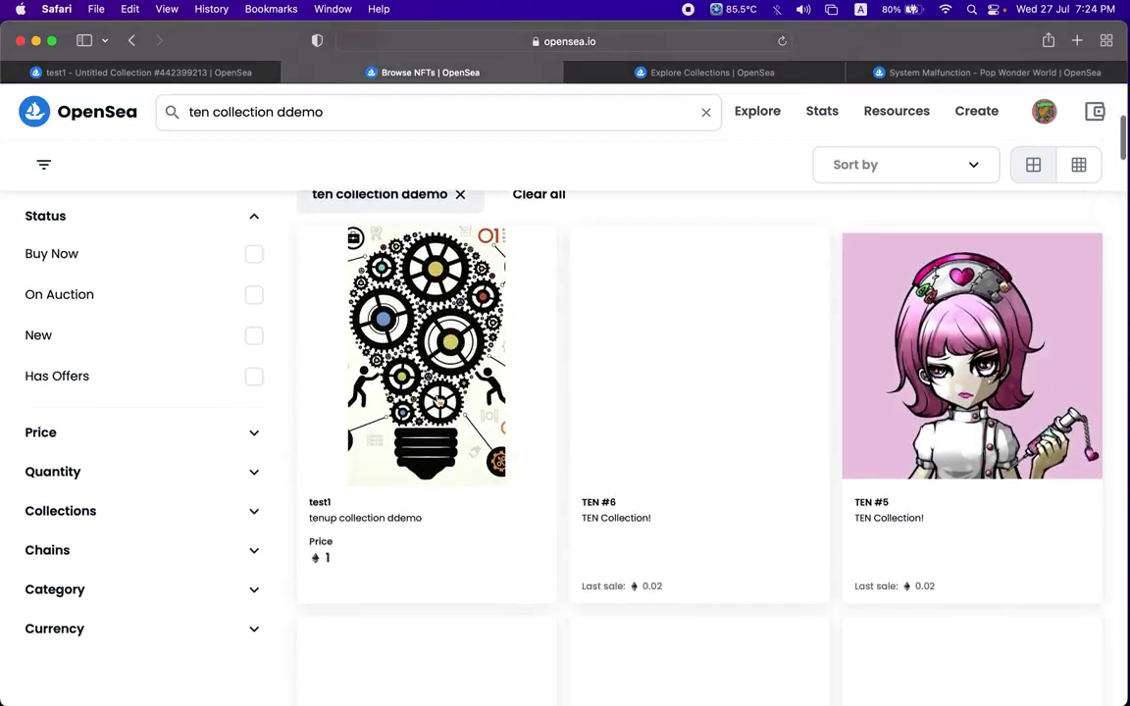
{"action": "left_click", "coordinate": [440, 402]}
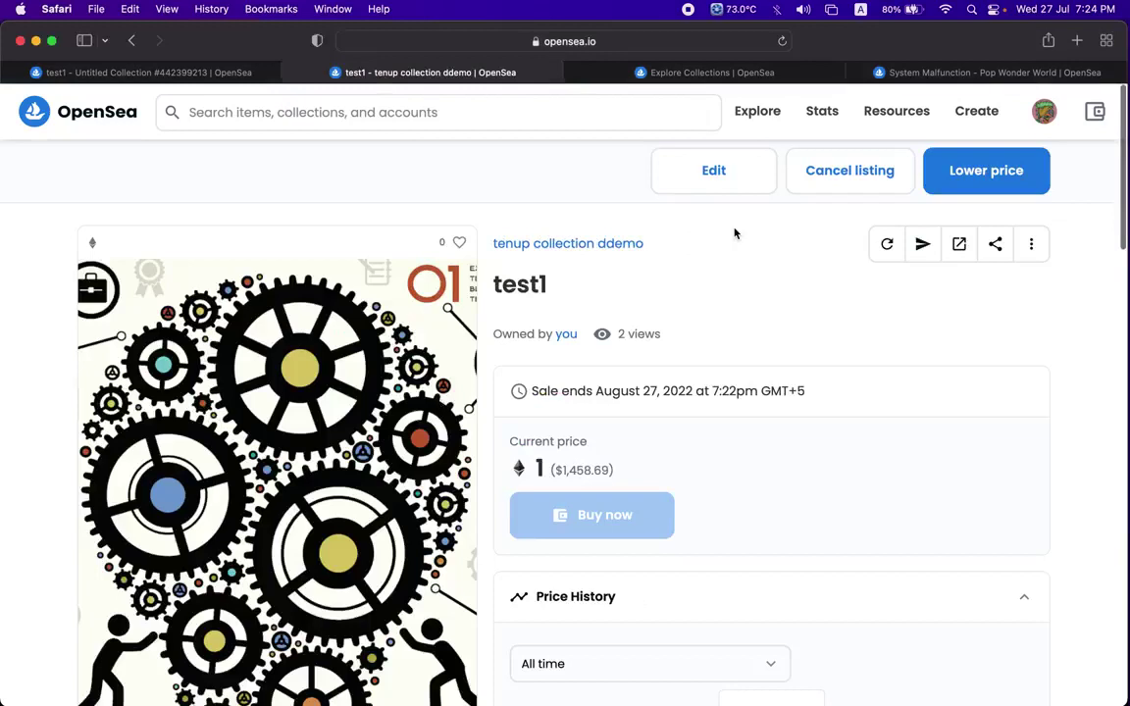
{"action": "scroll", "coordinate": [897, 185], "scroll_direction": "down", "scroll_amount": 1}
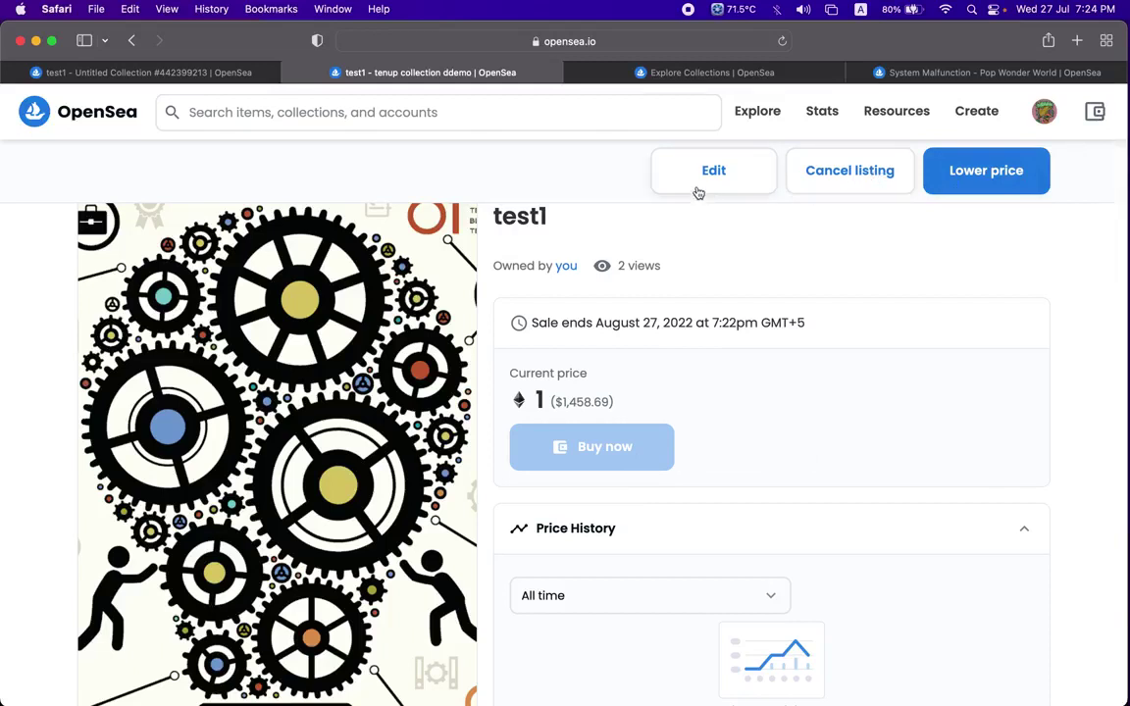
{"action": "scroll", "coordinate": [698, 193], "scroll_direction": "down", "scroll_amount": 10}
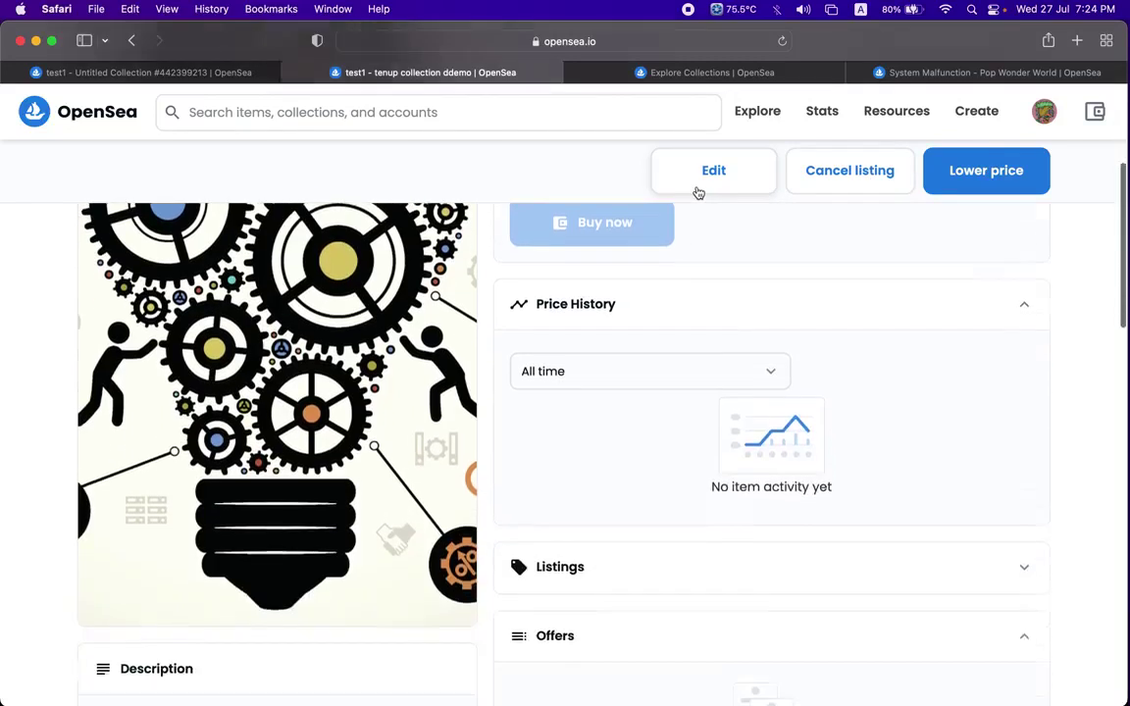
{"action": "scroll", "coordinate": [698, 194], "scroll_direction": "down", "scroll_amount": 5}
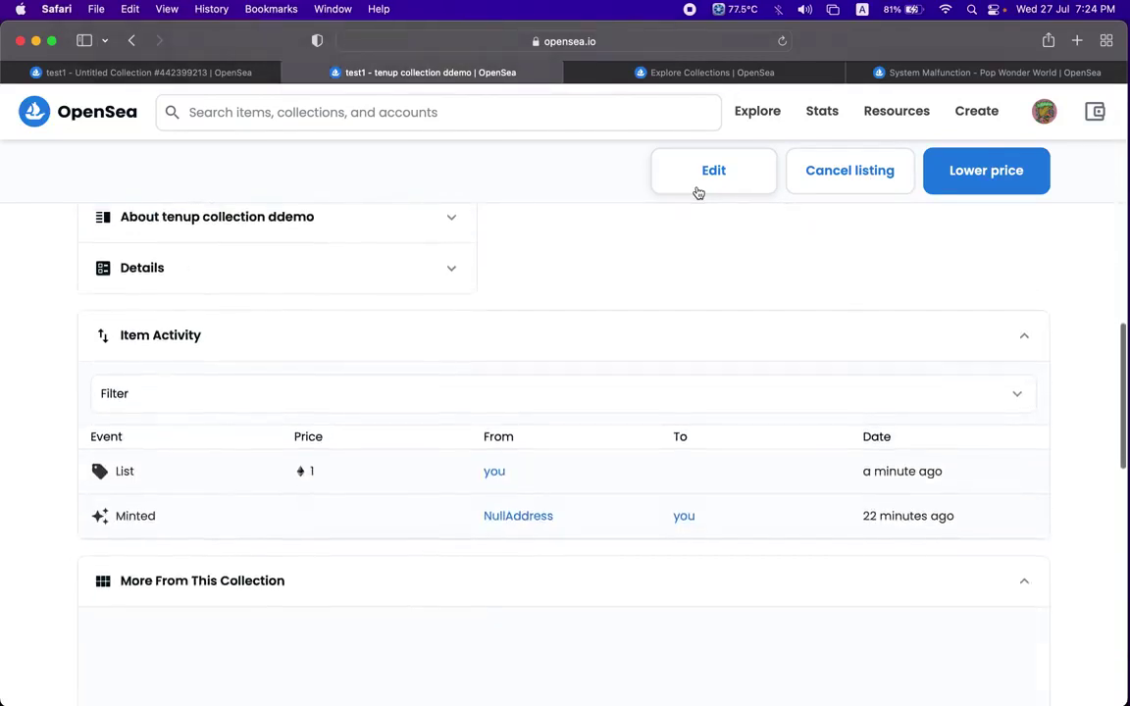
{"action": "scroll", "coordinate": [698, 193], "scroll_direction": "down", "scroll_amount": 1}
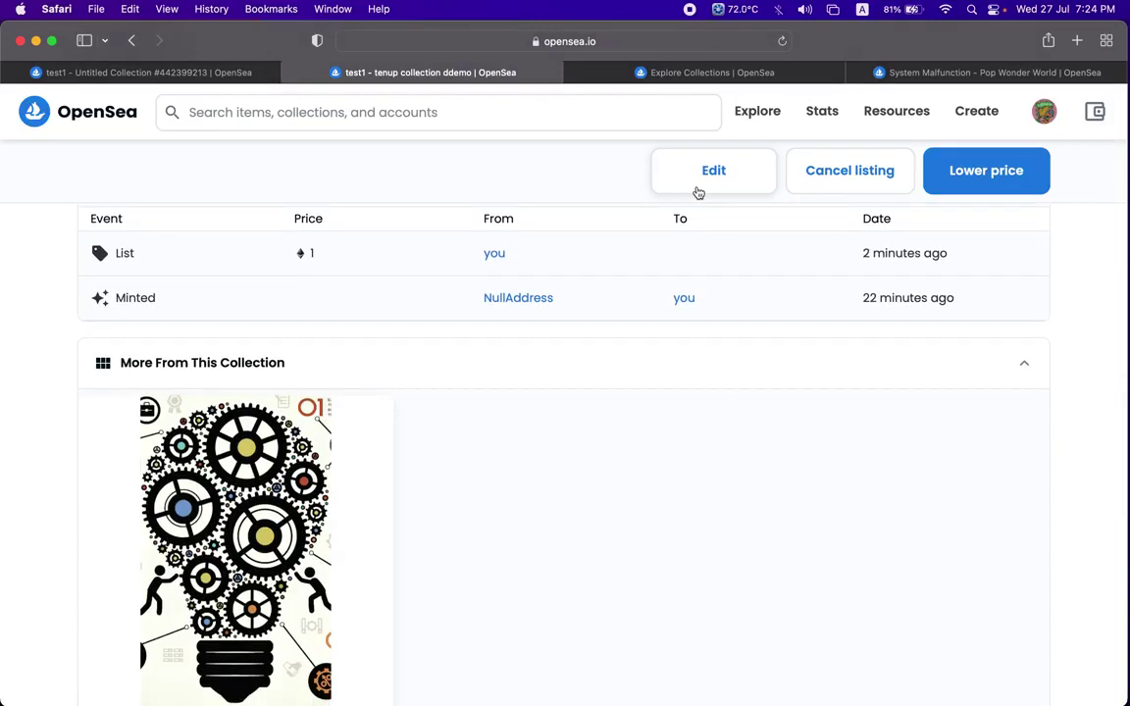
{"action": "scroll", "coordinate": [699, 193], "scroll_direction": "up", "scroll_amount": 1}
{"action": "scroll", "coordinate": [698, 194], "scroll_direction": "down", "scroll_amount": 5}
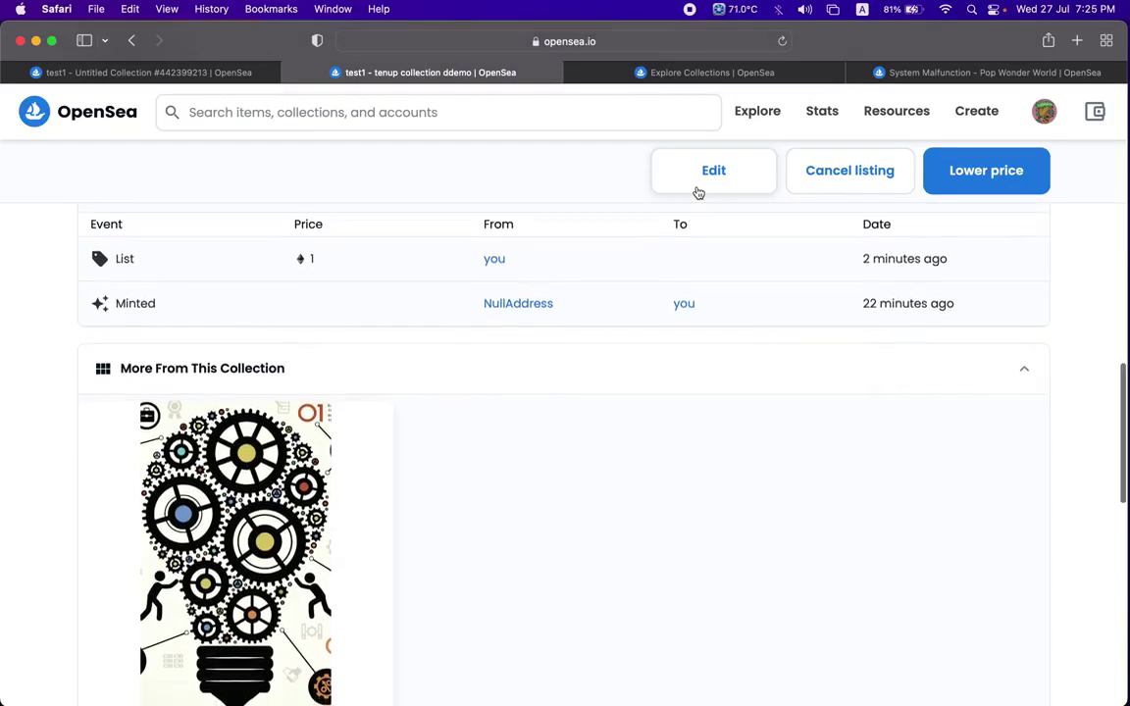